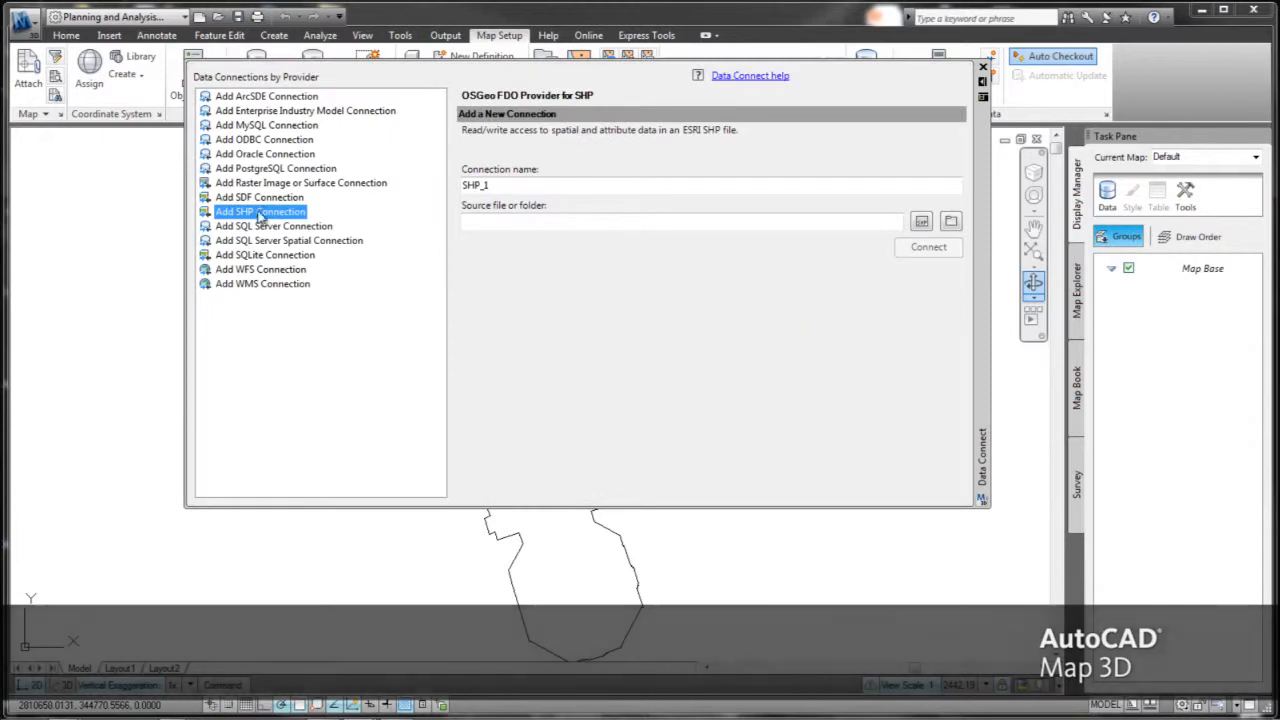
- Connect to City_Parcels.shp from the Shapes folder as an SHP source and add it to the map as a layer
{"action": "left_click", "coordinate": [920, 222]}
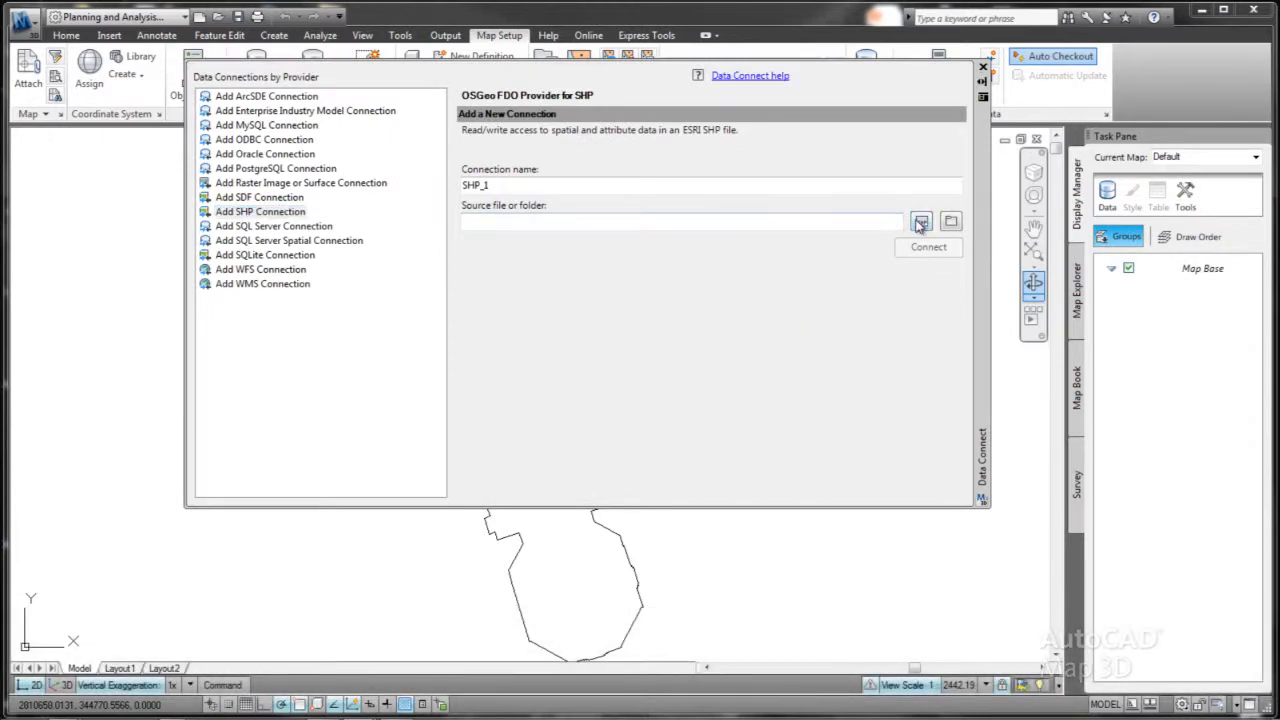
{"action": "left_click", "coordinate": [587, 269]}
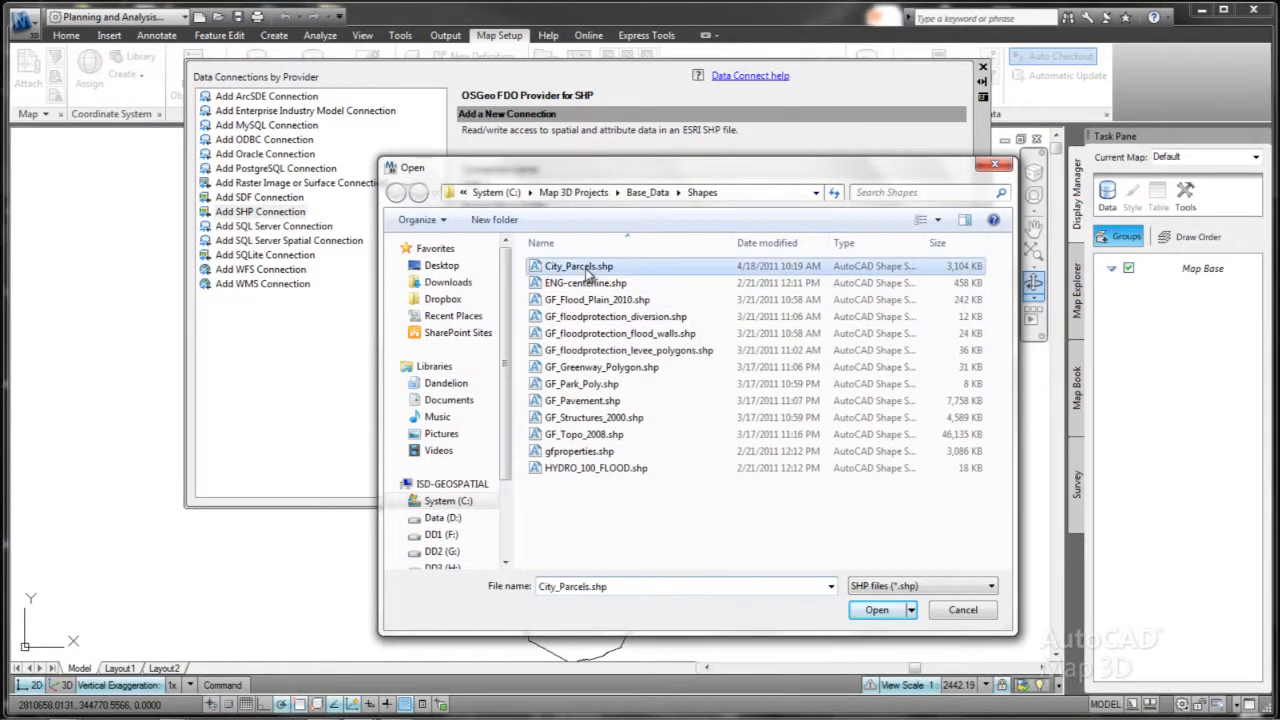
{"action": "double_click", "coordinate": [588, 270]}
{"action": "left_click", "coordinate": [905, 350]}
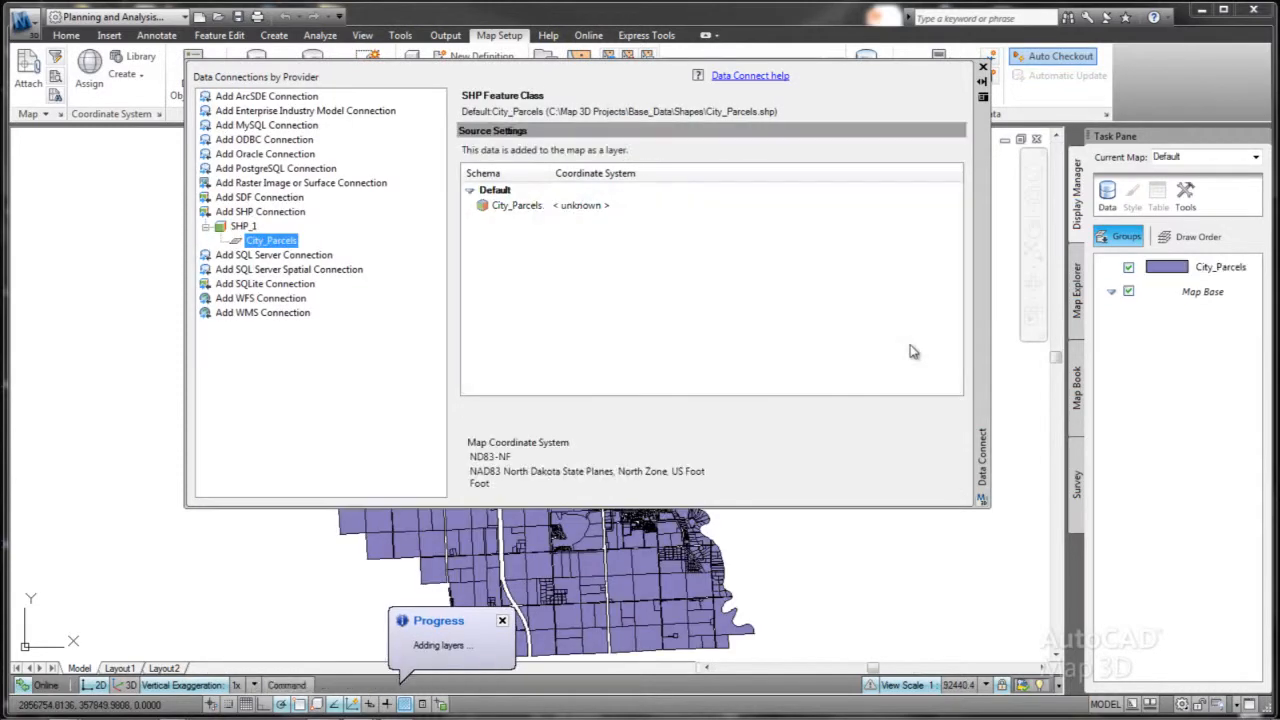
{"action": "left_click", "coordinate": [982, 68]}
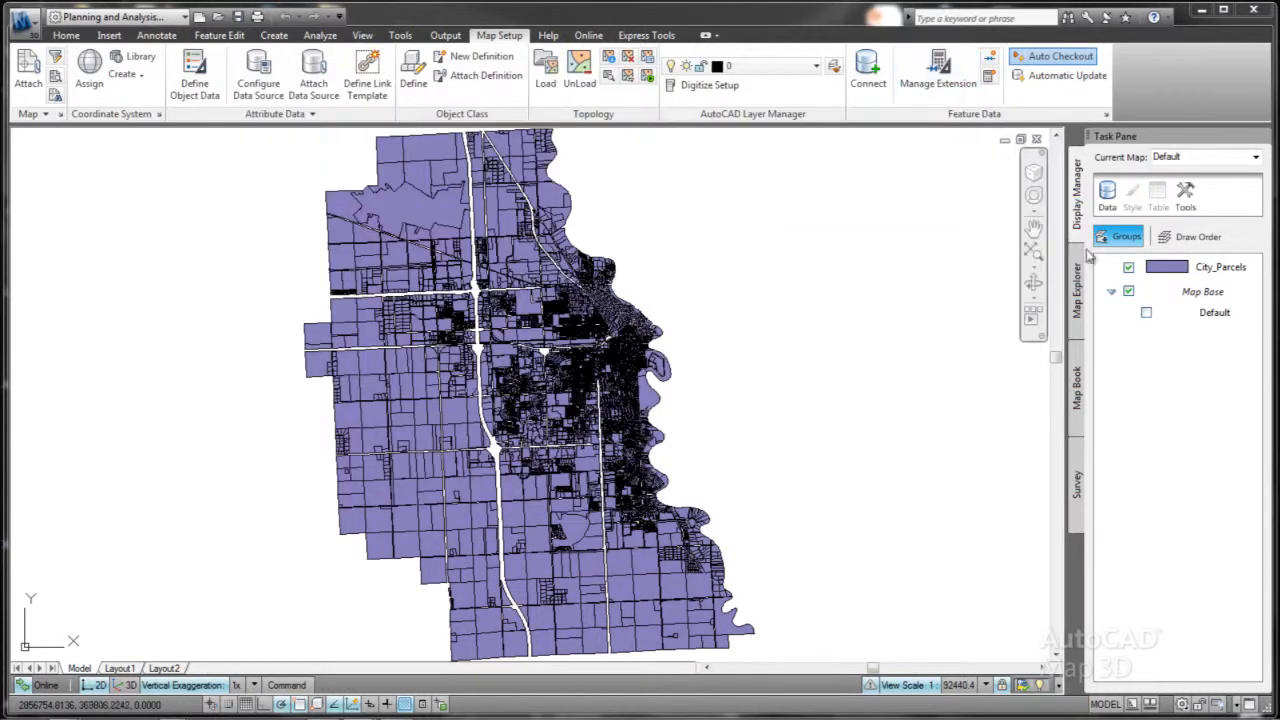
- Move the Map Base layer above City_Parcels in the layer order so the blue site outline draws over the parcels
{"action": "left_click_drag", "start_coordinate": [1195, 293], "coordinate": [1197, 268]}
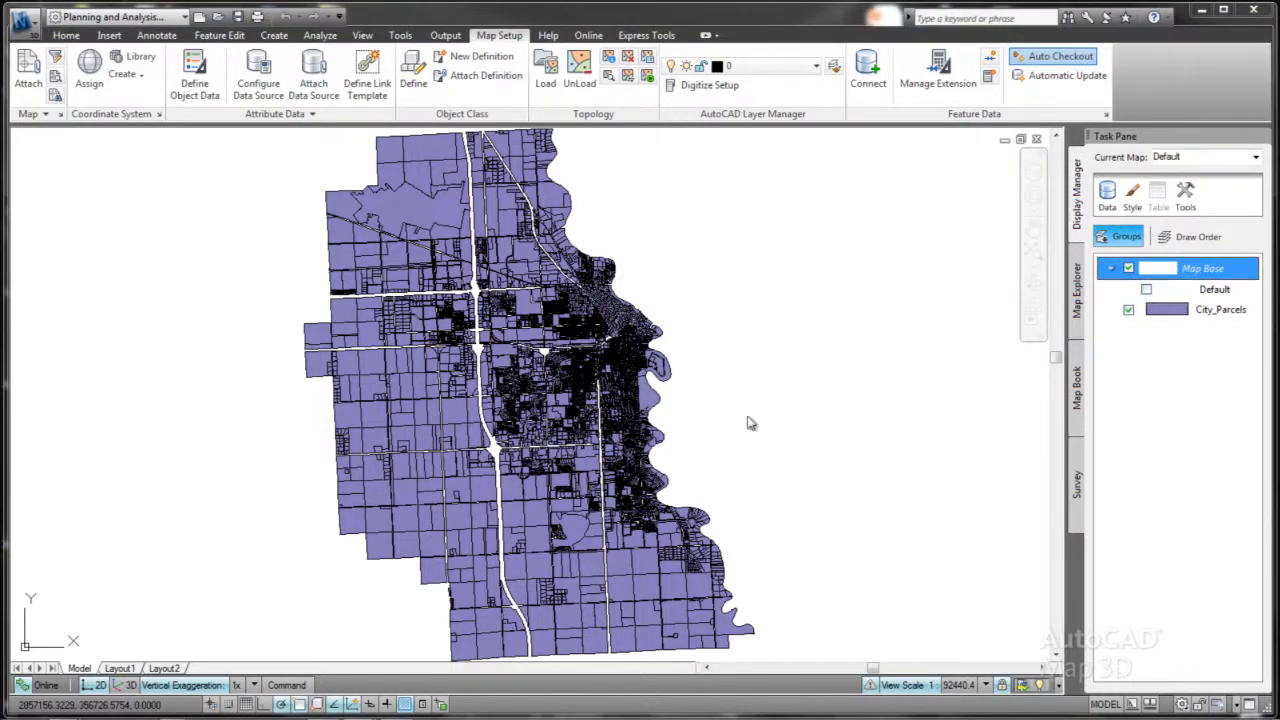
{"action": "scroll", "coordinate": [549, 410], "scroll_direction": "up", "scroll_amount": 8}
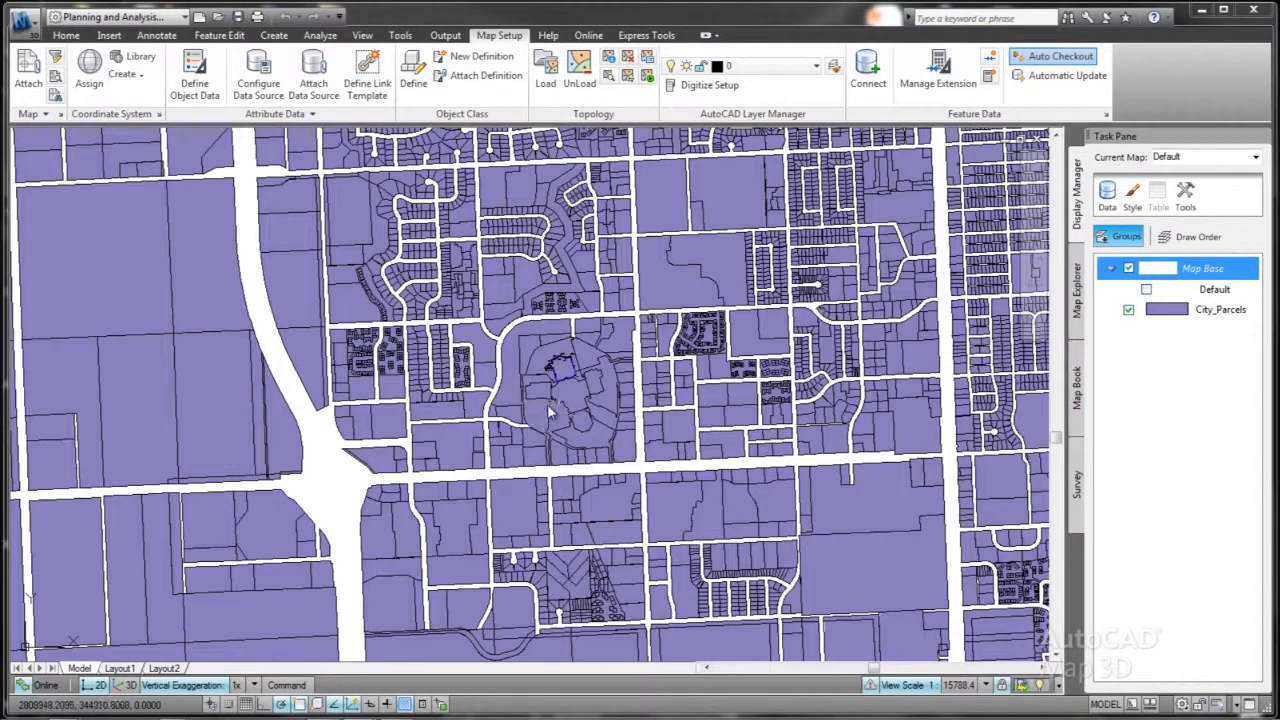
{"action": "scroll", "coordinate": [555, 392], "scroll_direction": "up", "scroll_amount": 6}
{"action": "scroll", "coordinate": [465, 340], "scroll_direction": "down", "scroll_amount": 2}
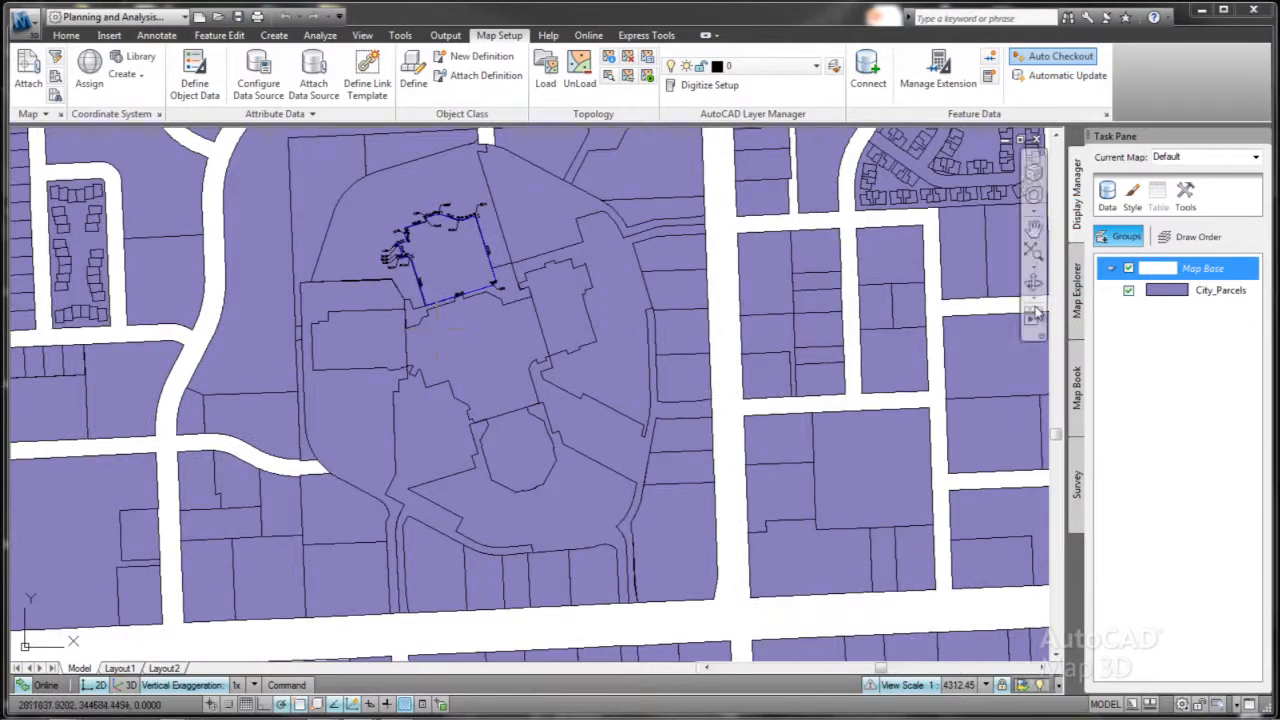
- Edit the City_Parcels polygon style, making its fill white and lowering the fill's transparency value
{"action": "left_click", "coordinate": [1220, 290]}
{"action": "right_click", "coordinate": [1220, 290]}
{"action": "left_click", "coordinate": [1150, 298]}
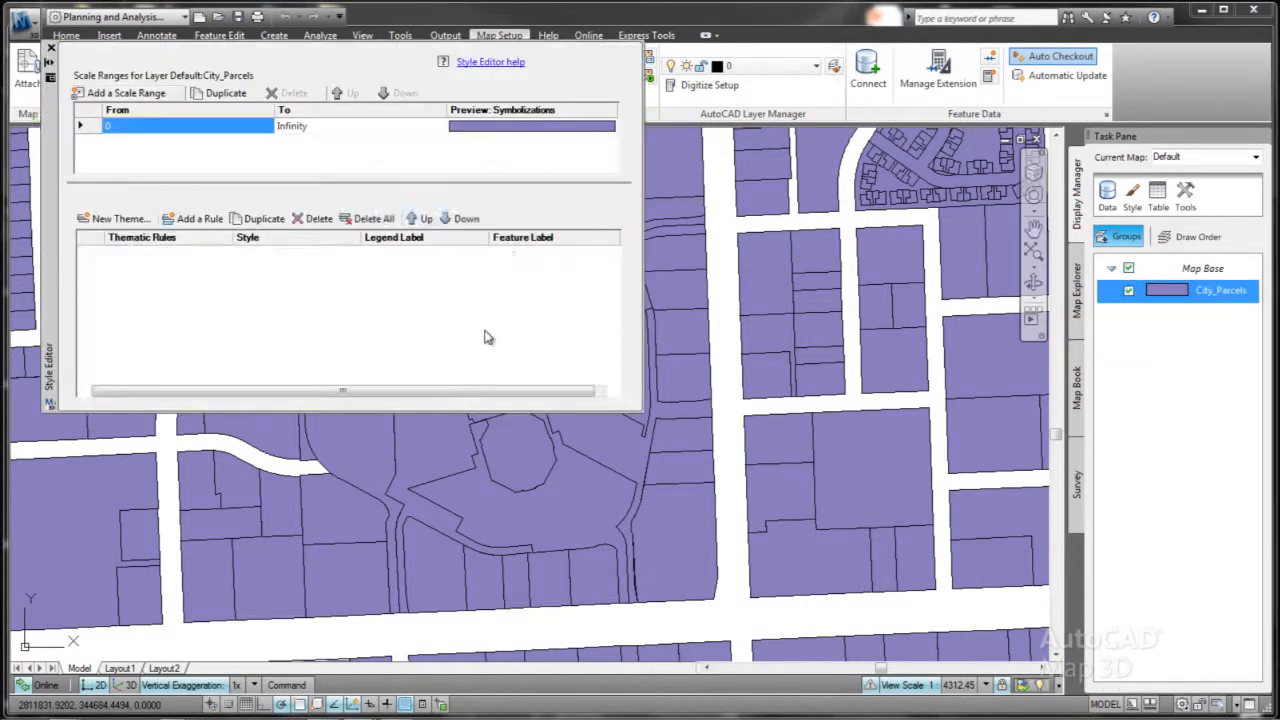
{"action": "left_click", "coordinate": [379, 254]}
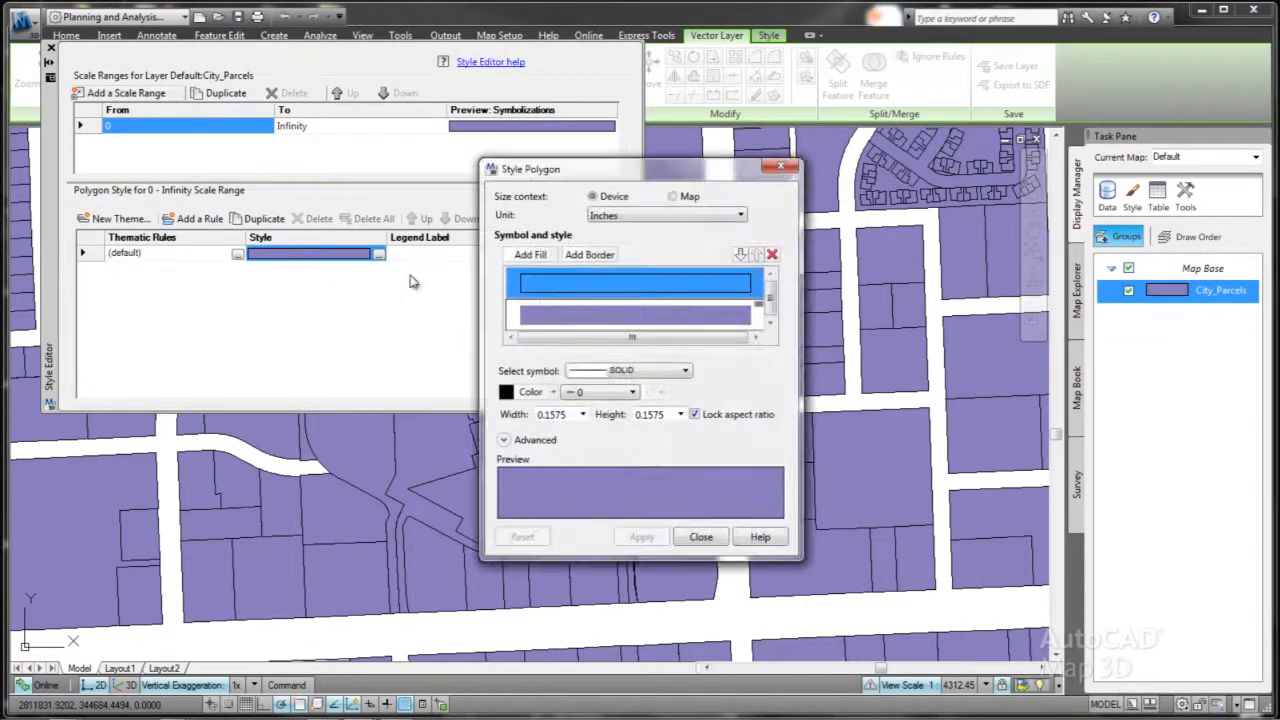
{"action": "left_click", "coordinate": [562, 315]}
{"action": "left_click", "coordinate": [543, 393]}
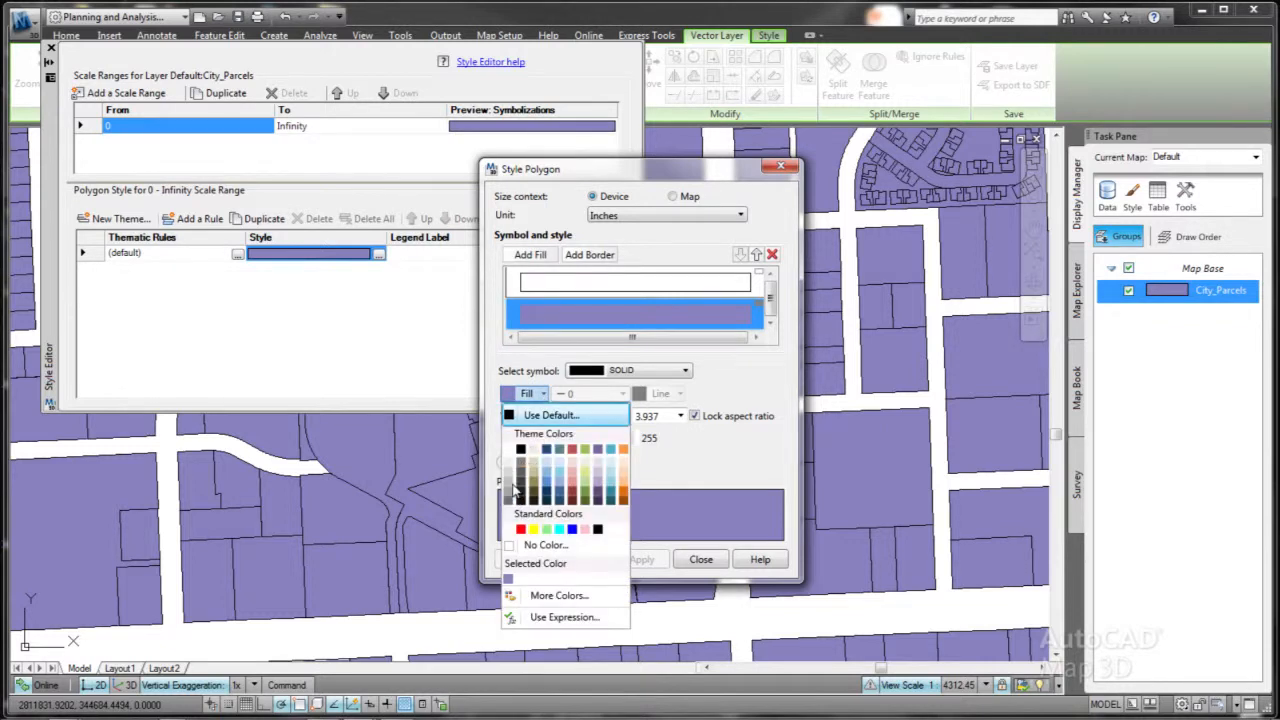
{"action": "left_click", "coordinate": [527, 457]}
{"action": "left_click_drag", "start_coordinate": [578, 437], "coordinate": [447, 437]}
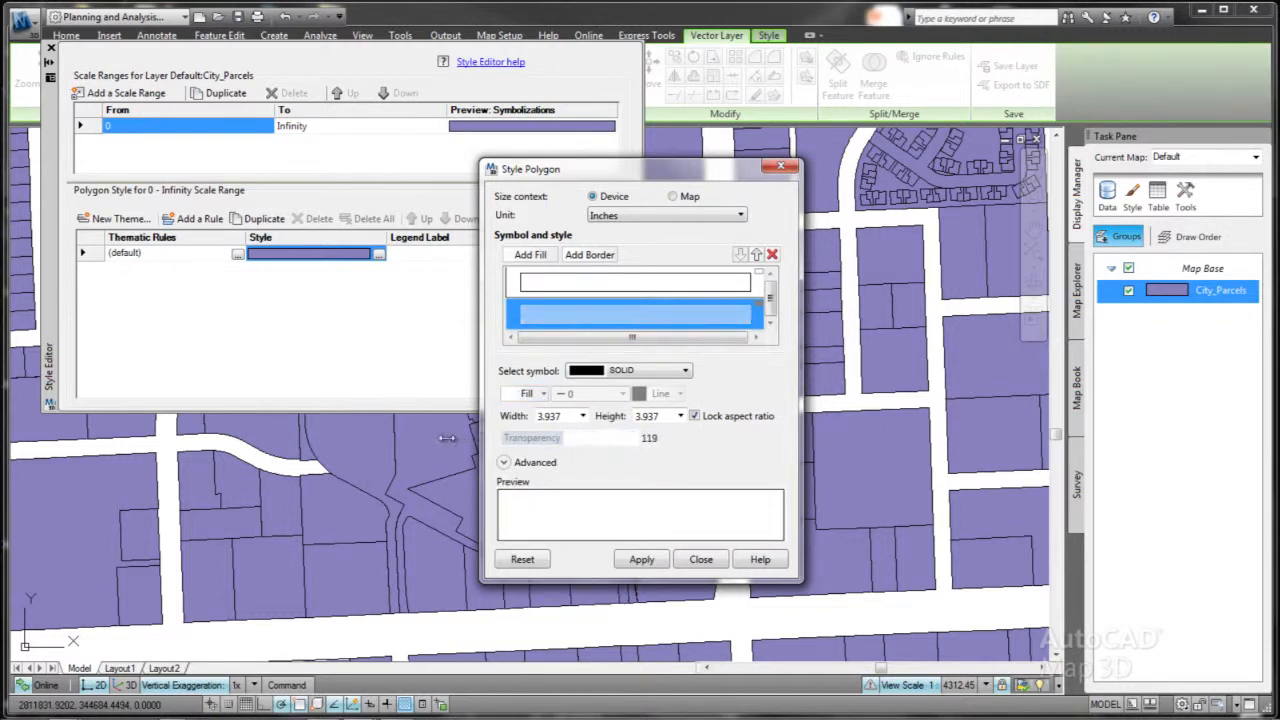
- Set the City_Parcels border colour to gray, apply the polygon style and close the style editor
{"action": "left_click", "coordinate": [546, 283]}
{"action": "left_click", "coordinate": [549, 392]}
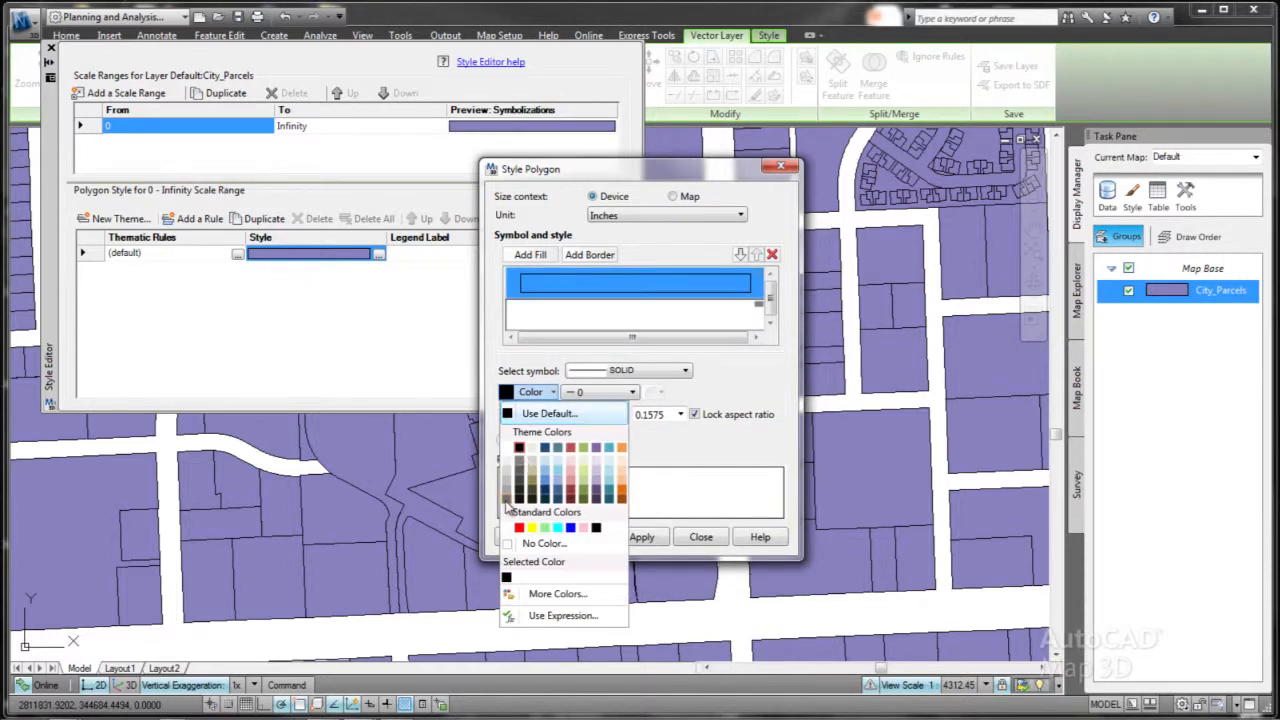
{"action": "left_click", "coordinate": [511, 478]}
{"action": "left_click", "coordinate": [641, 537]}
{"action": "left_click", "coordinate": [690, 537]}
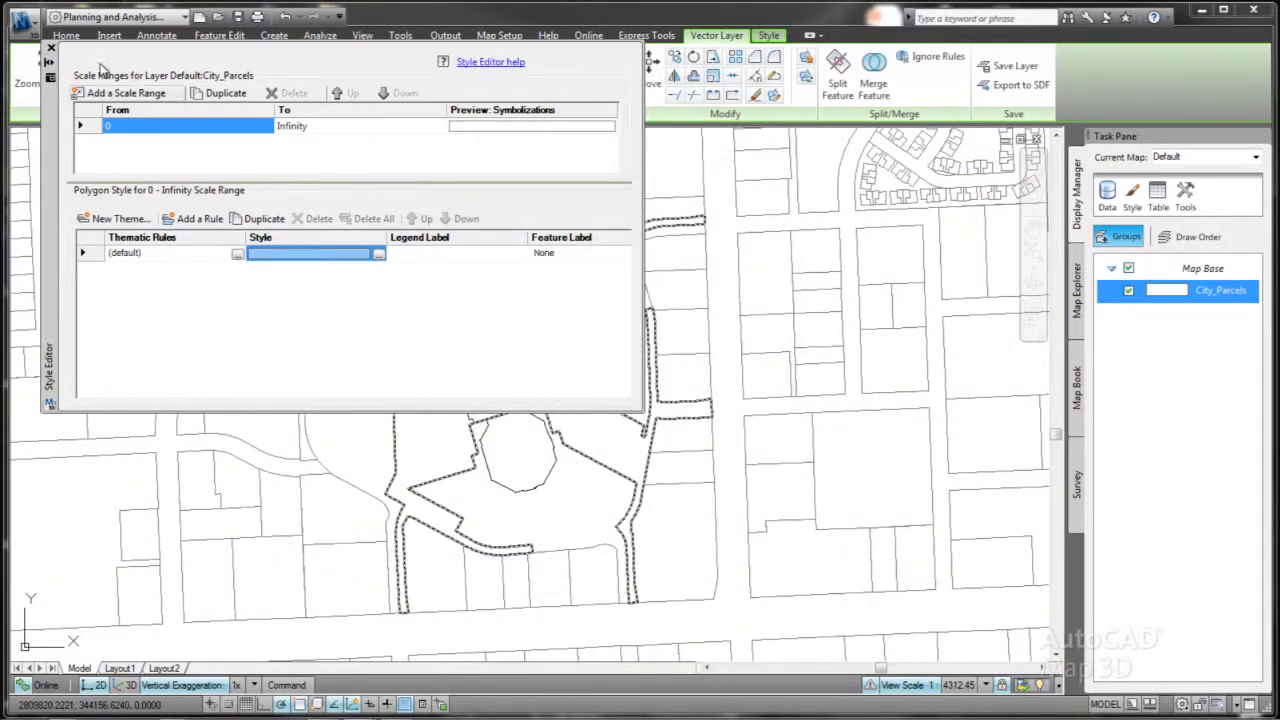
{"action": "left_click", "coordinate": [50, 49]}
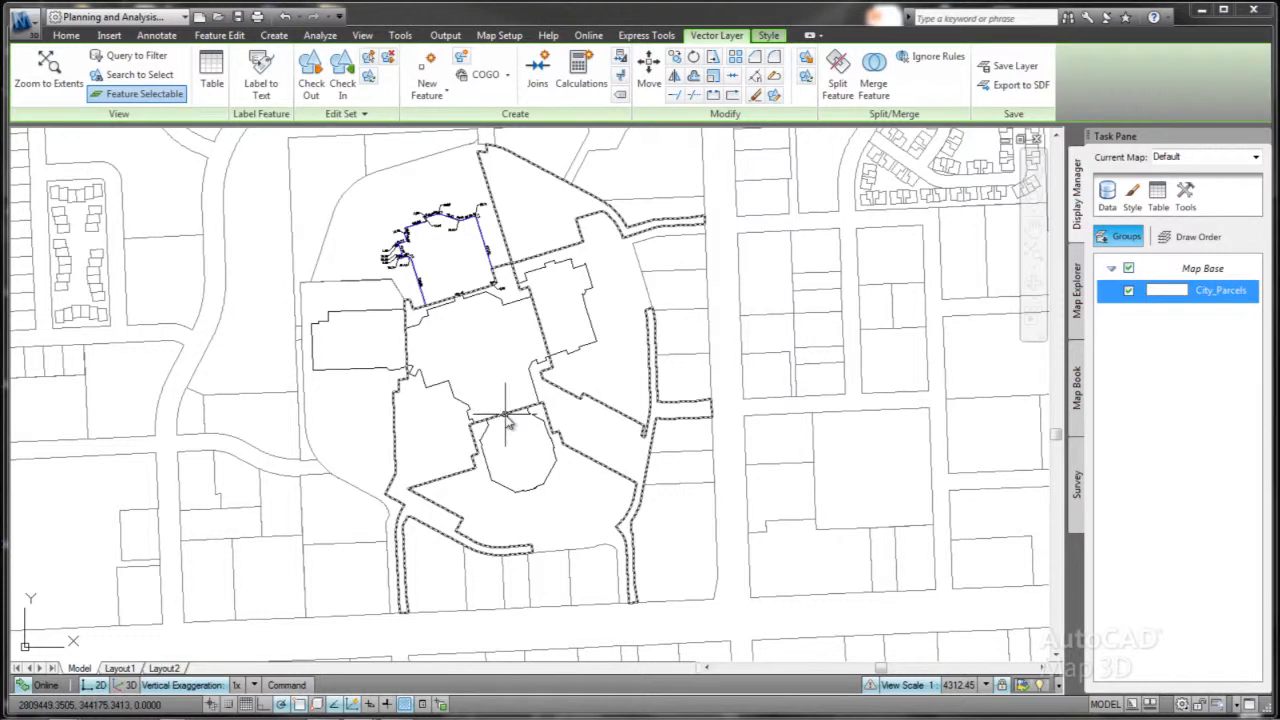
- Add the flood zone, Buildings, Contour, Greenways, Parks, Pavement, River and Street Labels layer files from the Base_Data Layers folder to the map
{"action": "key", "text": "alt+Tab"}
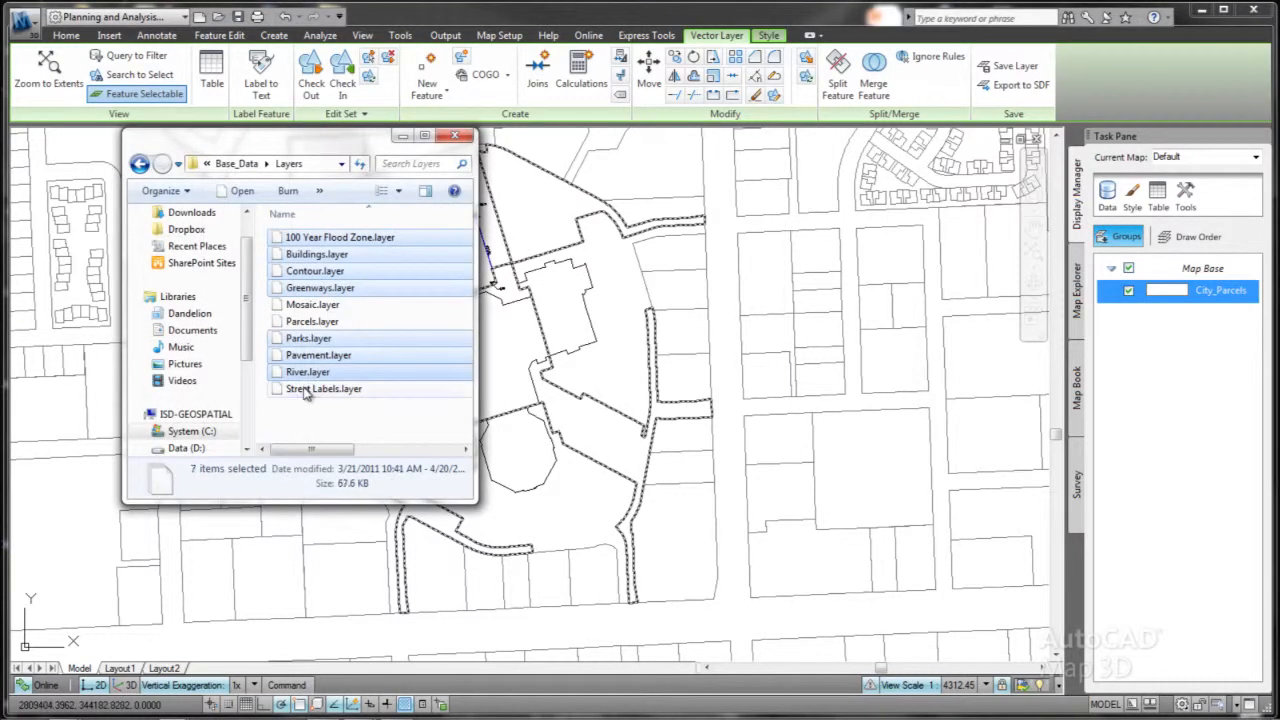
{"action": "left_click_drag", "start_coordinate": [730, 270], "coordinate": [1150, 290]}
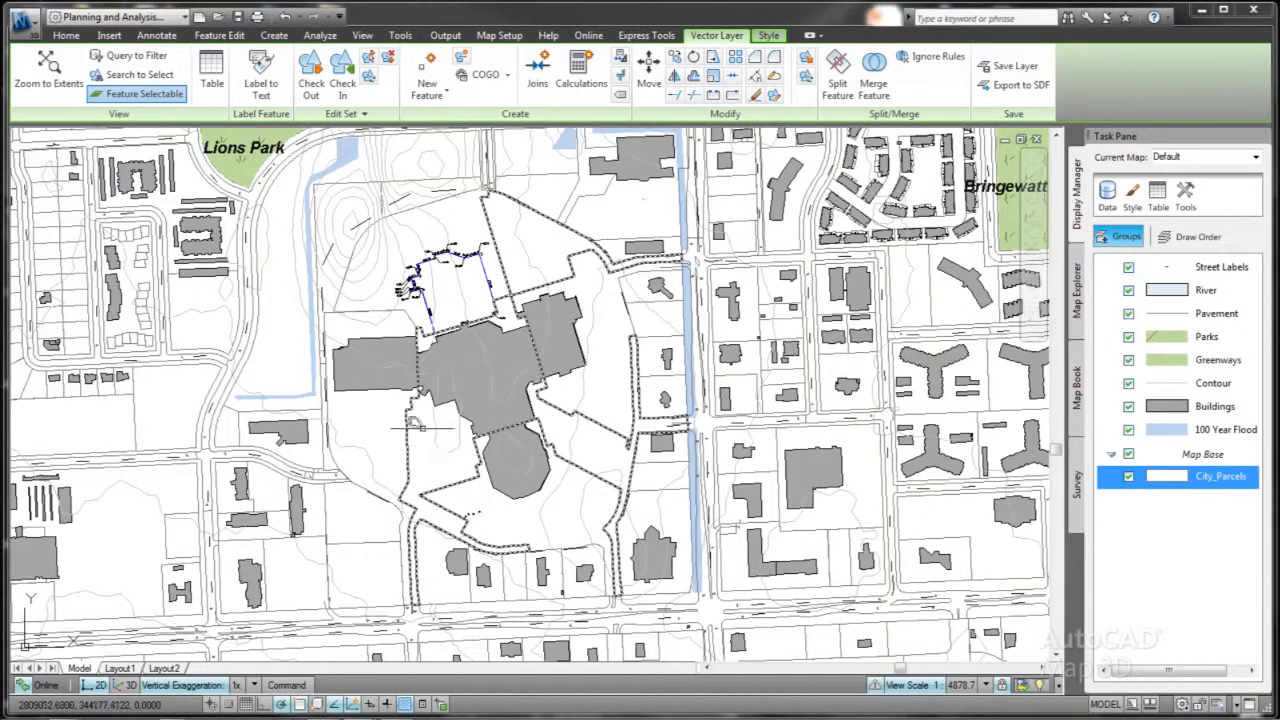
- Attach the PLAT MAP and SewerMap drawings from the Base_Data DWG folder to the current map
{"action": "left_click", "coordinate": [499, 35]}
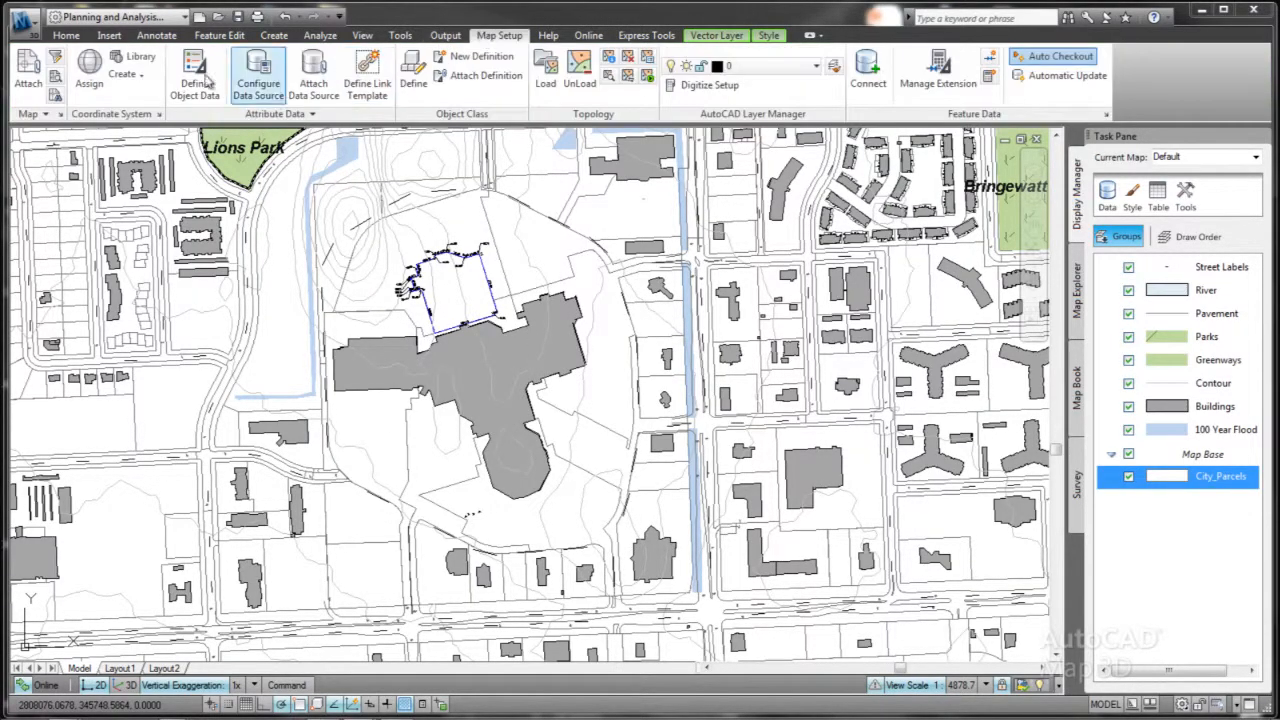
{"action": "left_click", "coordinate": [30, 80]}
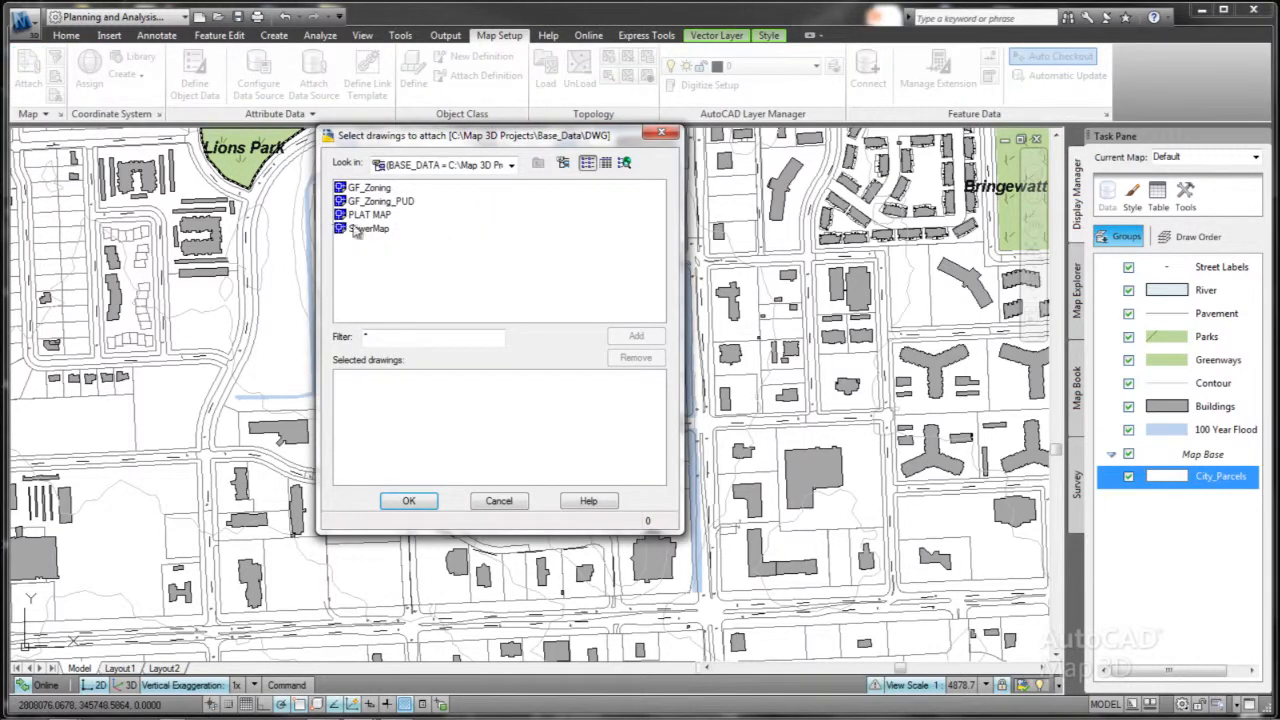
{"action": "left_click", "coordinate": [370, 216]}
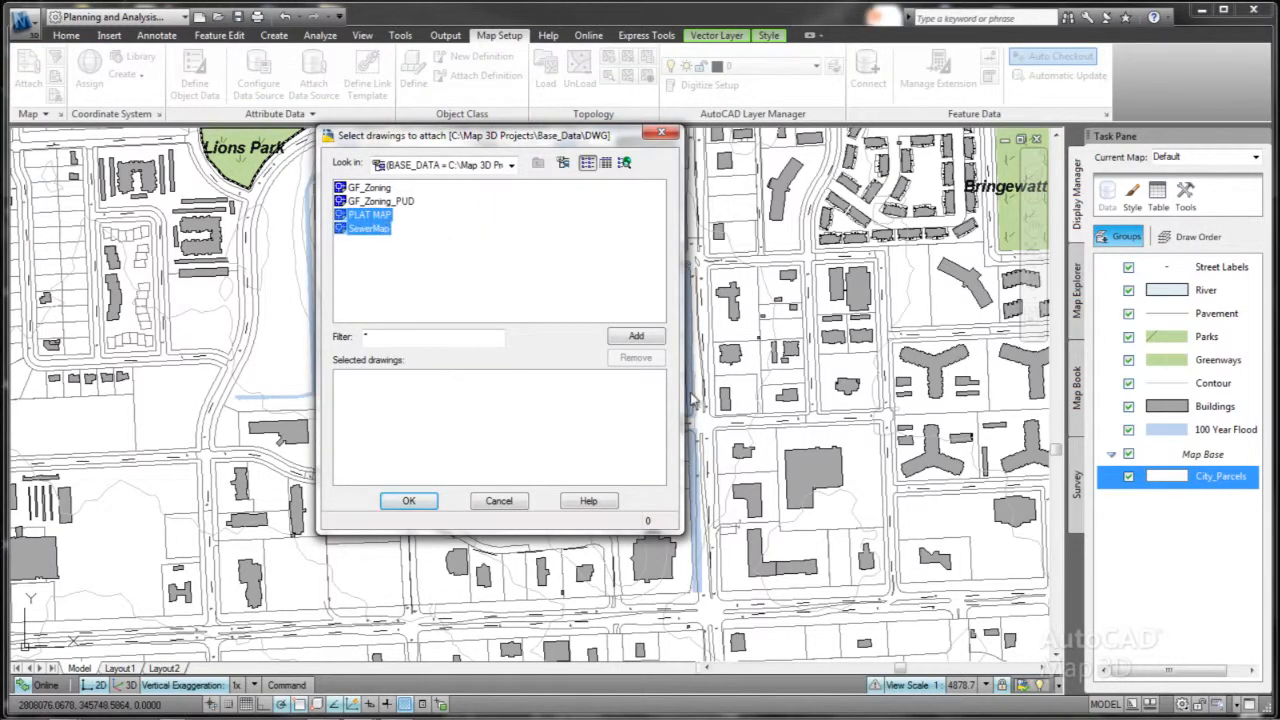
{"action": "left_click", "coordinate": [637, 338]}
{"action": "left_click", "coordinate": [418, 501]}
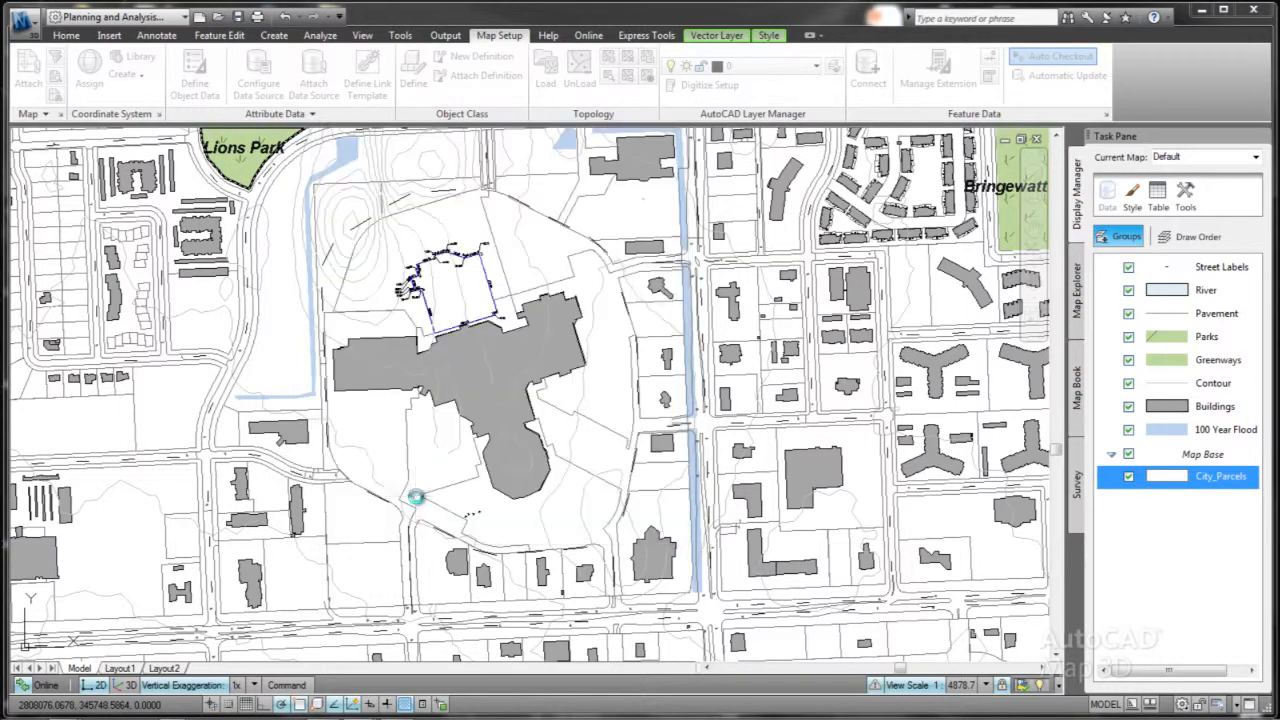
- Start a query of the attached drawings with a crossing-window location condition around the large central building and its ring road
{"action": "left_click", "coordinate": [1106, 197]}
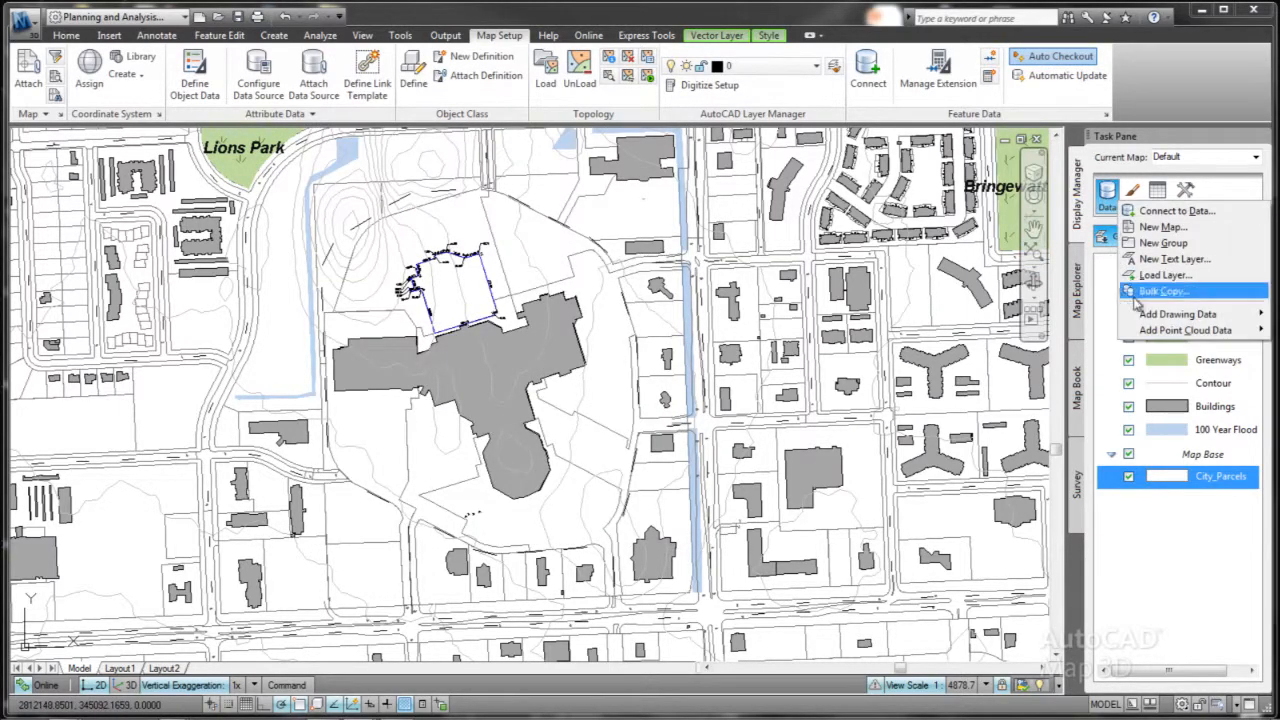
{"action": "mouse_move", "coordinate": [1153, 314]}
{"action": "left_click", "coordinate": [1020, 441]}
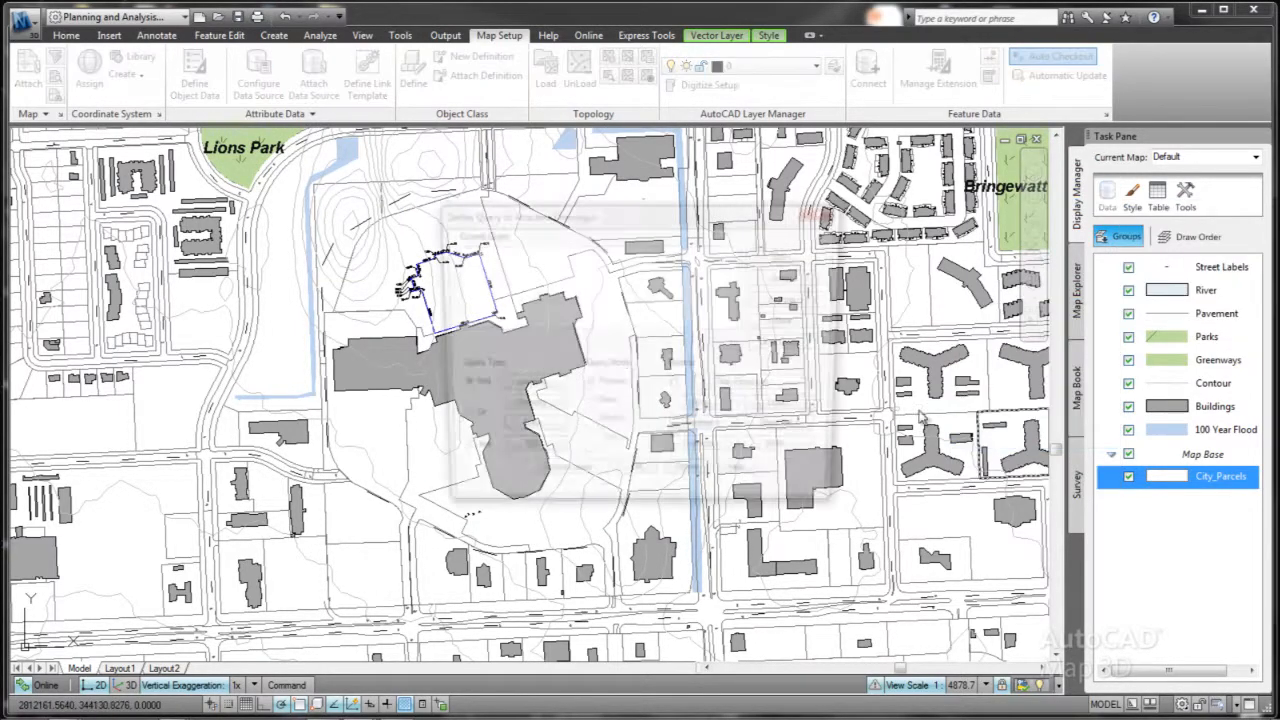
{"action": "left_click", "coordinate": [522, 388]}
{"action": "left_click", "coordinate": [524, 400]}
{"action": "left_click", "coordinate": [523, 480]}
{"action": "scroll", "coordinate": [447, 263], "scroll_direction": "down", "scroll_amount": 2}
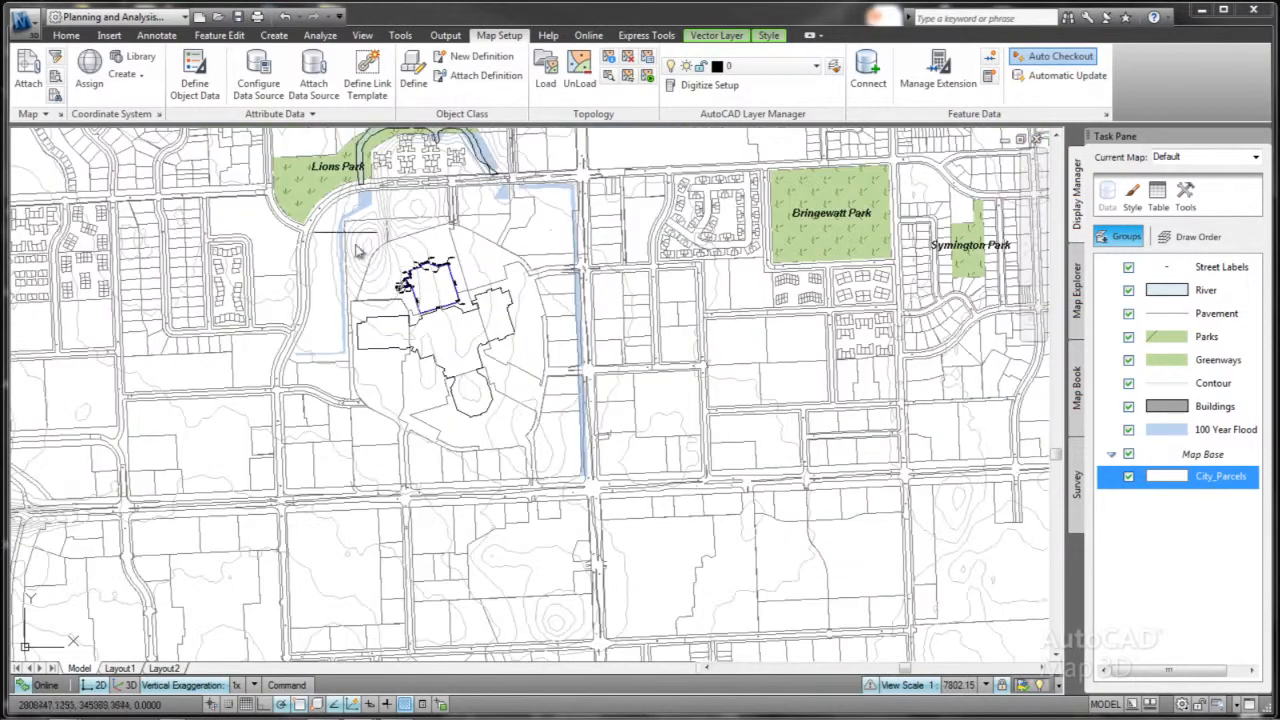
{"action": "left_click", "coordinate": [599, 499]}
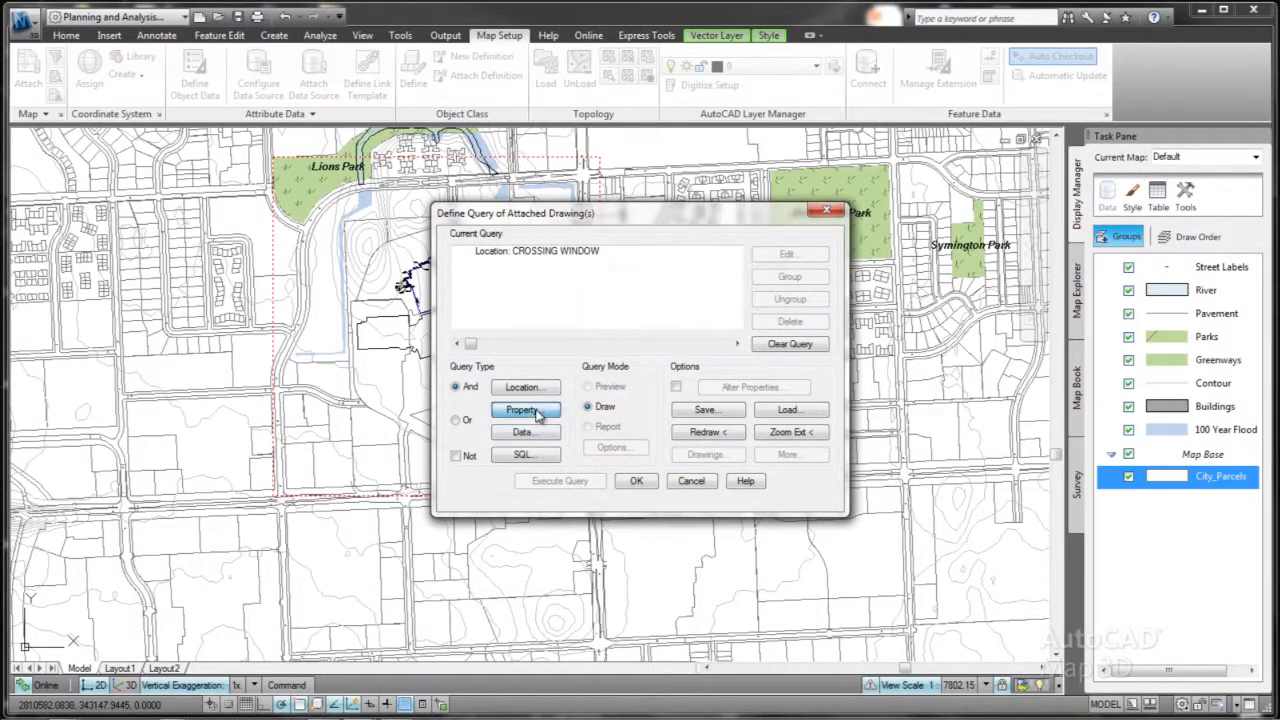
- Add a layer property condition for PLAT-EASE, PLAT-EASE-CL, PLAT-EASE-TXT, Sewer Manhole and Sewer Section, and run the query in Draw mode
{"action": "left_click", "coordinate": [536, 411]}
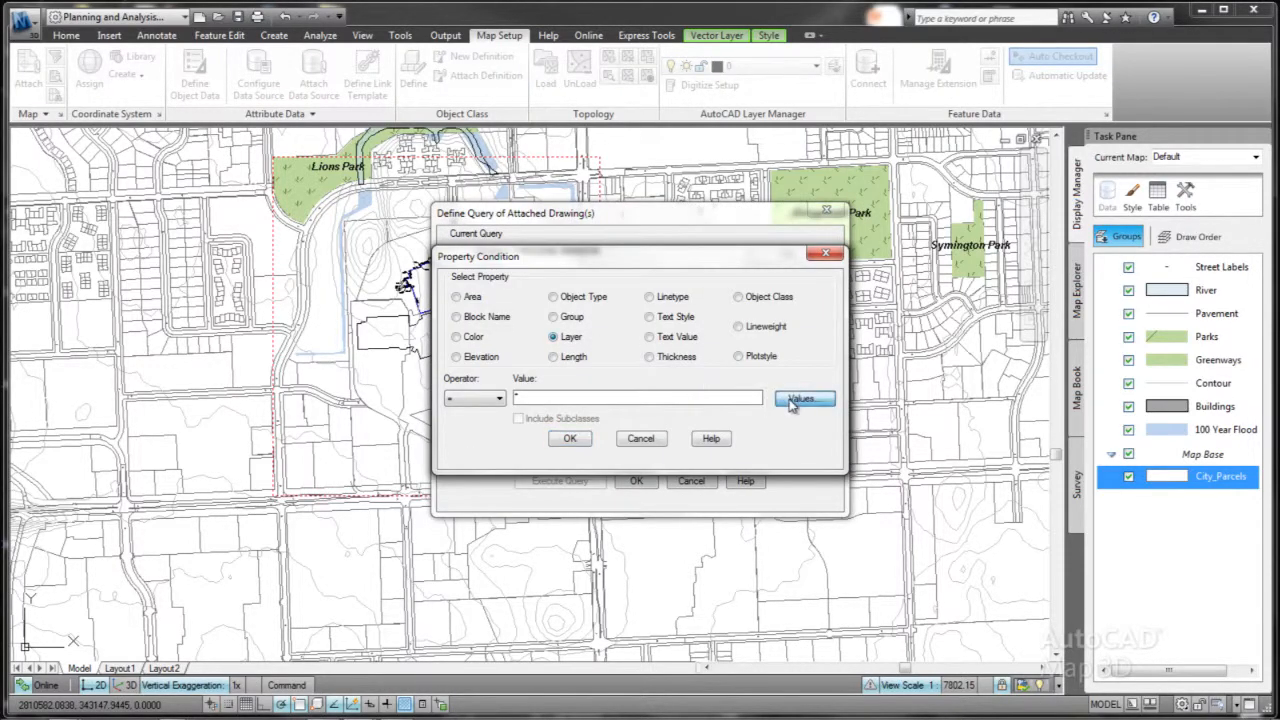
{"action": "left_click", "coordinate": [791, 400]}
{"action": "left_click_drag", "start_coordinate": [685, 218], "coordinate": [685, 263]}
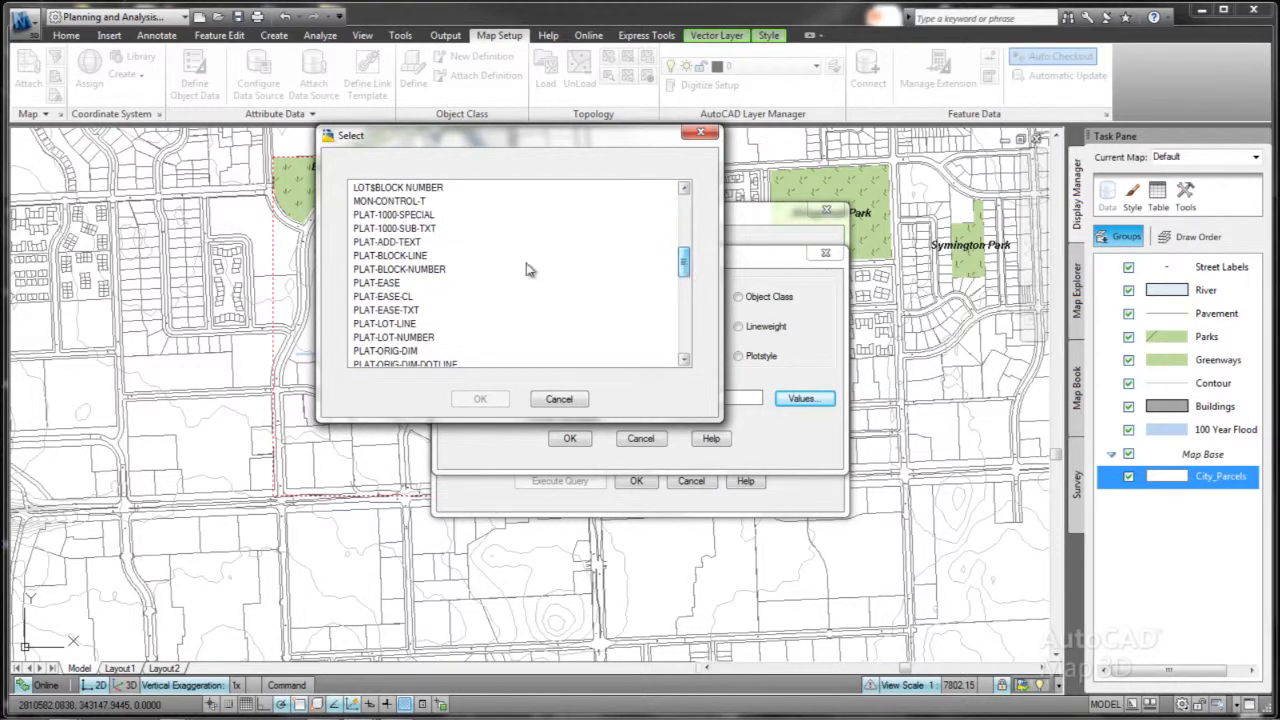
{"action": "left_click", "coordinate": [385, 285]}
{"action": "left_click", "coordinate": [395, 311], "text": "shift"}
{"action": "left_click_drag", "start_coordinate": [686, 270], "coordinate": [686, 345]}
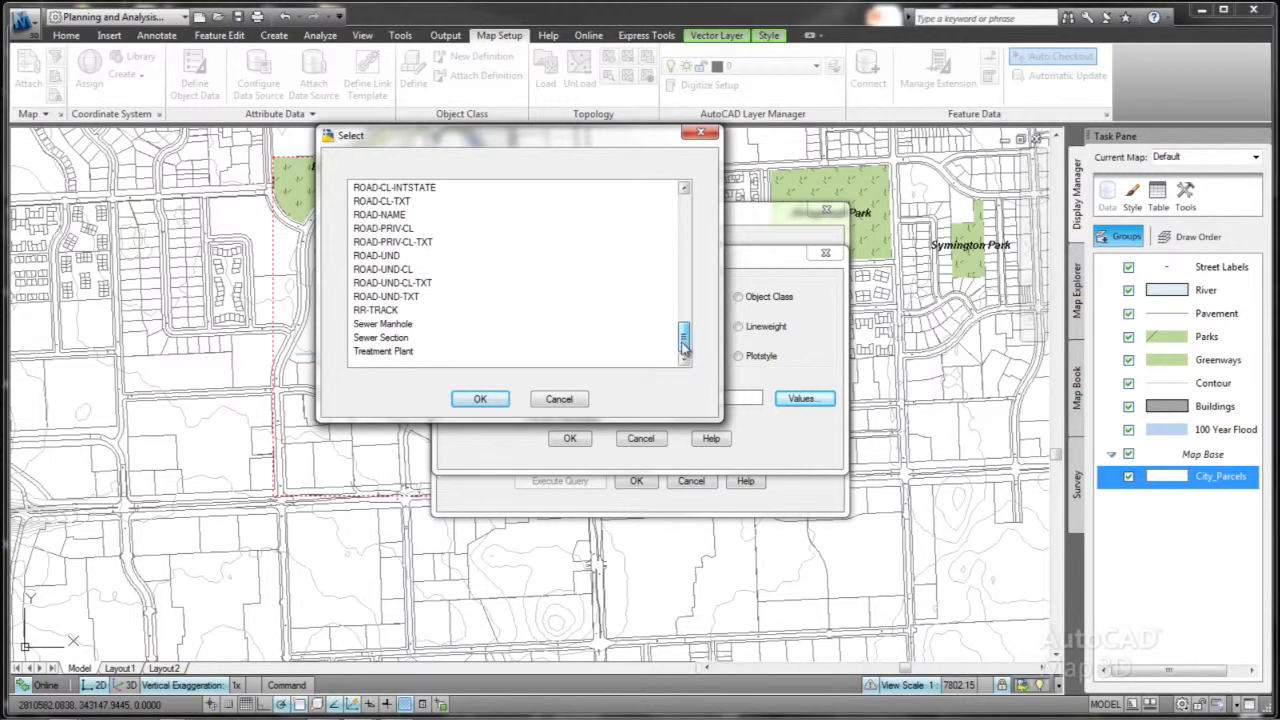
{"action": "left_click", "coordinate": [480, 399]}
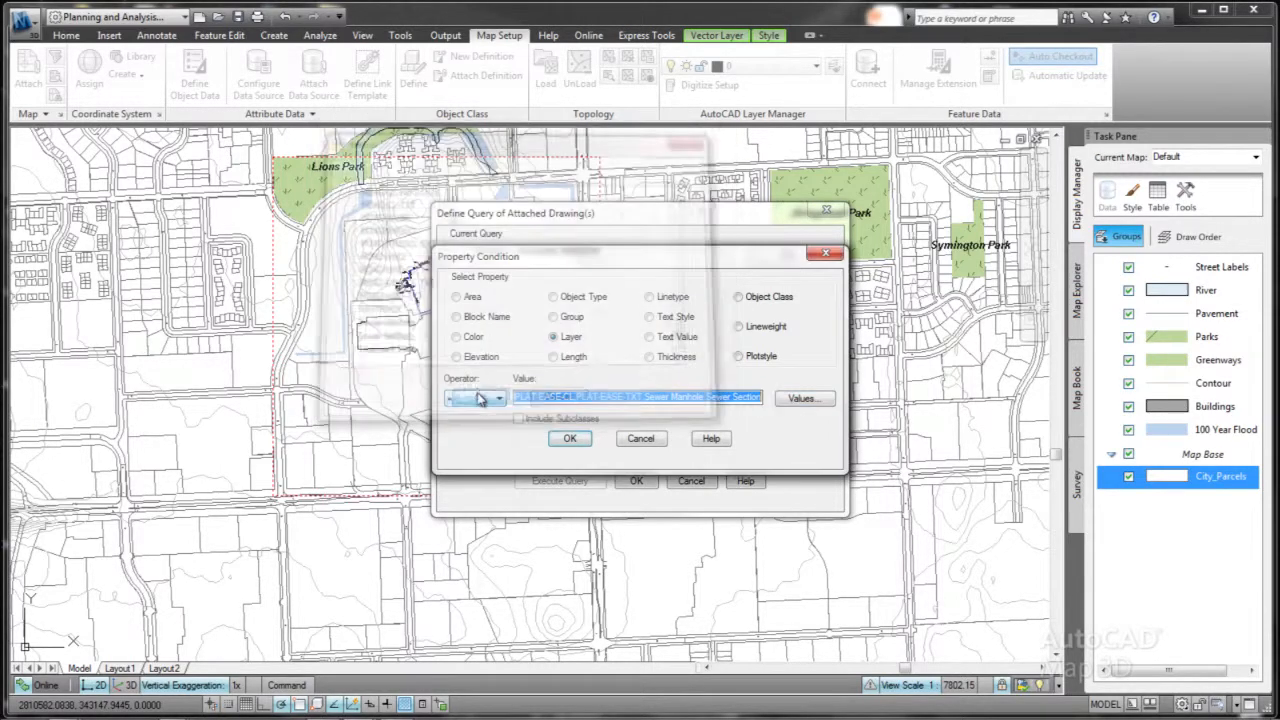
{"action": "left_click", "coordinate": [569, 438]}
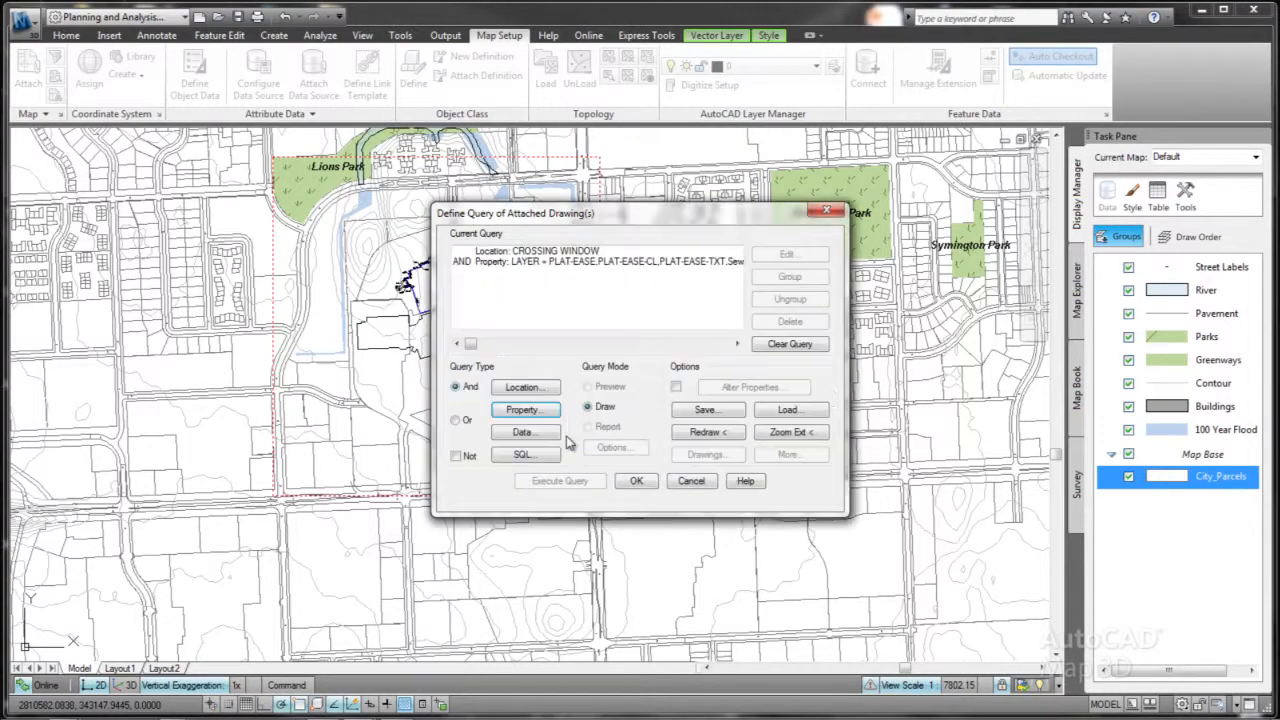
{"action": "left_click", "coordinate": [635, 481]}
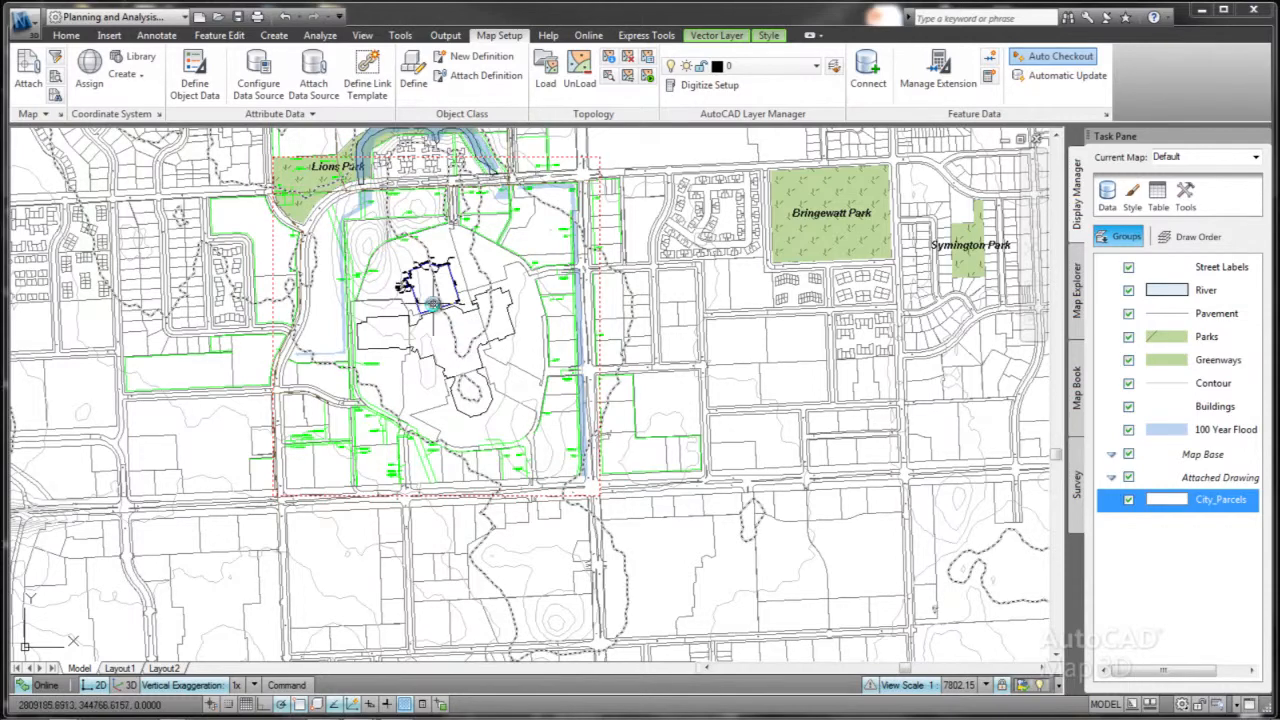
- Examine the queried easement lines, easement labels and sewer features around the blue site outline and the ring road
{"action": "scroll", "coordinate": [430, 300], "scroll_direction": "up", "scroll_amount": 3}
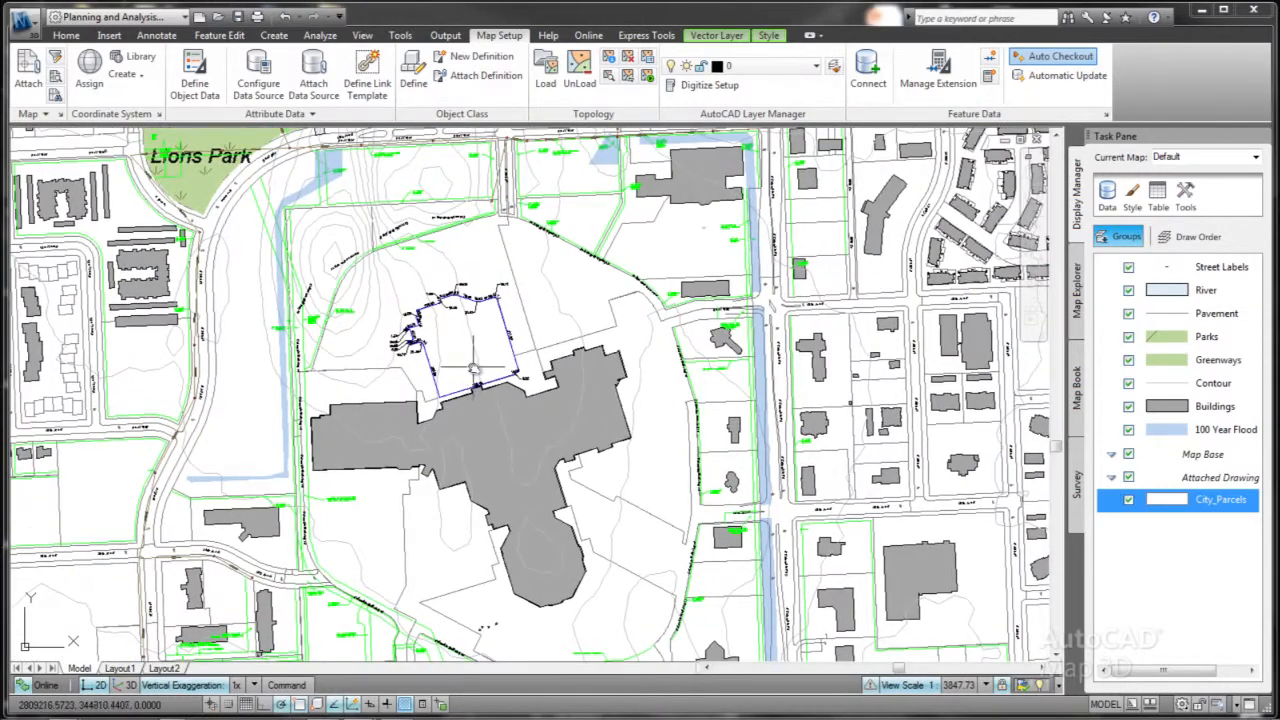
{"action": "scroll", "coordinate": [345, 310], "scroll_direction": "up", "scroll_amount": 5}
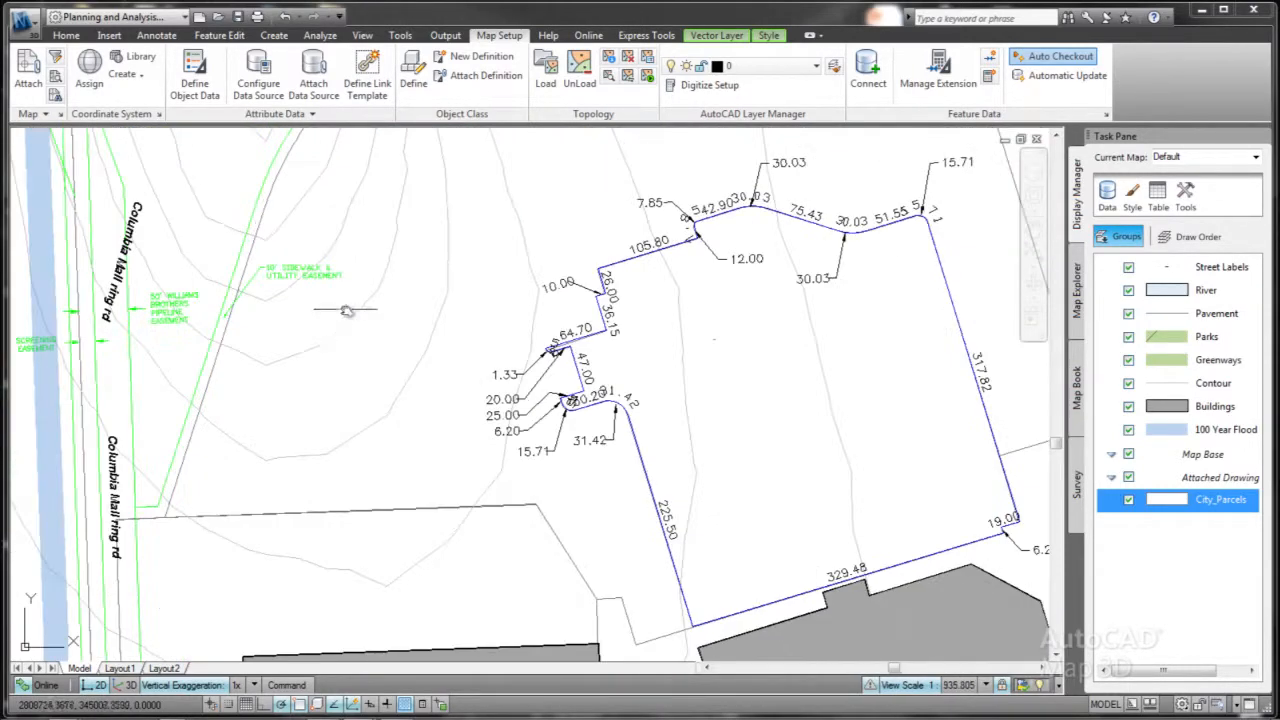
{"action": "scroll", "coordinate": [341, 309], "scroll_direction": "up", "scroll_amount": 3}
{"action": "middle_click_drag", "start_coordinate": [341, 309], "coordinate": [341, 387]}
{"action": "scroll", "coordinate": [341, 387], "scroll_direction": "down", "scroll_amount": 2}
{"action": "scroll", "coordinate": [476, 279], "scroll_direction": "down", "scroll_amount": 5}
{"action": "scroll", "coordinate": [543, 256], "scroll_direction": "up", "scroll_amount": 5}
{"action": "scroll", "coordinate": [523, 306], "scroll_direction": "up", "scroll_amount": 3}
{"action": "scroll", "coordinate": [520, 308], "scroll_direction": "down", "scroll_amount": 5}
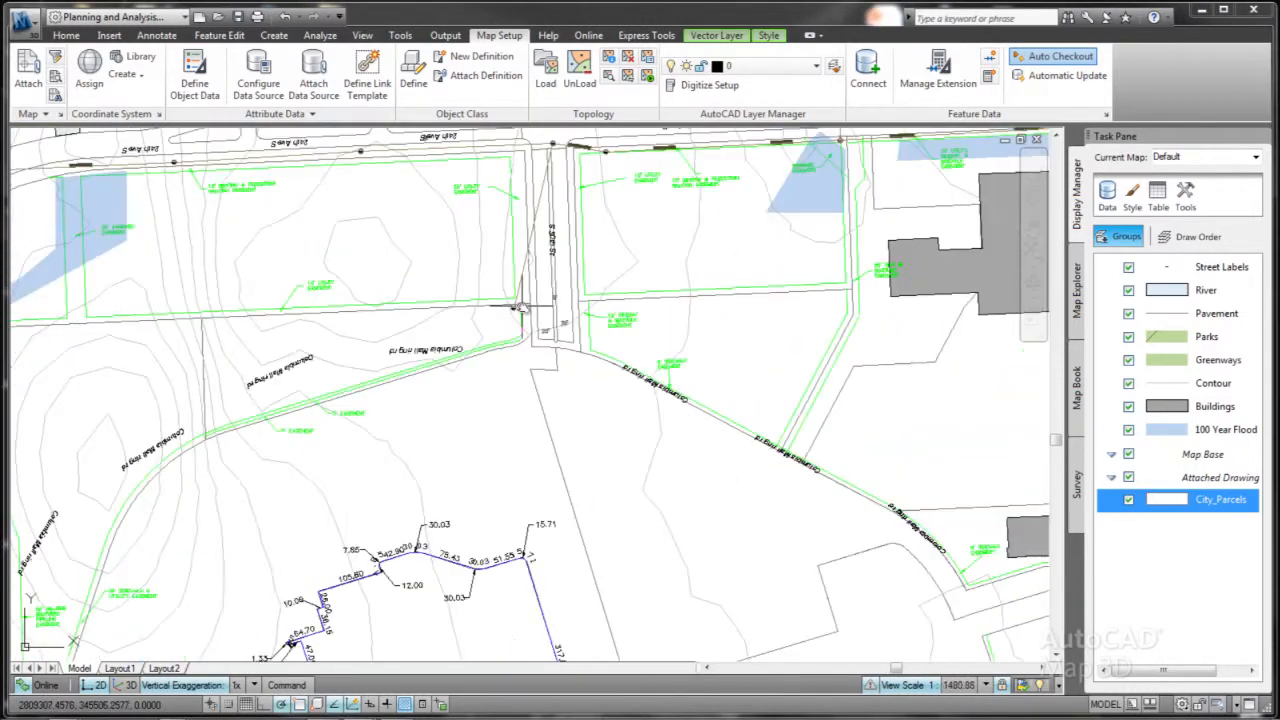
{"action": "scroll", "coordinate": [521, 307], "scroll_direction": "down", "scroll_amount": 2}
{"action": "mouse_move", "coordinate": [536, 411]}
{"action": "middle_mouse_down"}
{"action": "mouse_move", "coordinate": [545, 226]}
{"action": "mouse_move", "coordinate": [546, 245]}
{"action": "middle_mouse_up"}
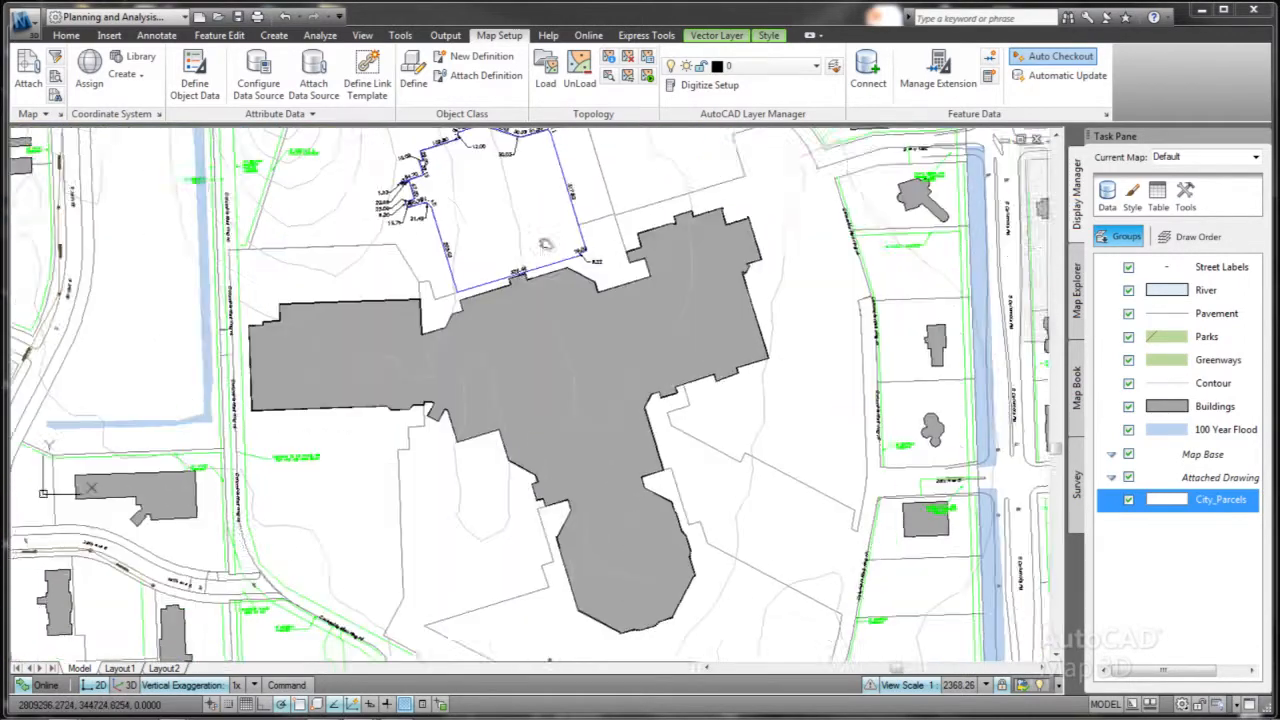
{"action": "scroll", "coordinate": [545, 243], "scroll_direction": "down", "scroll_amount": 2}
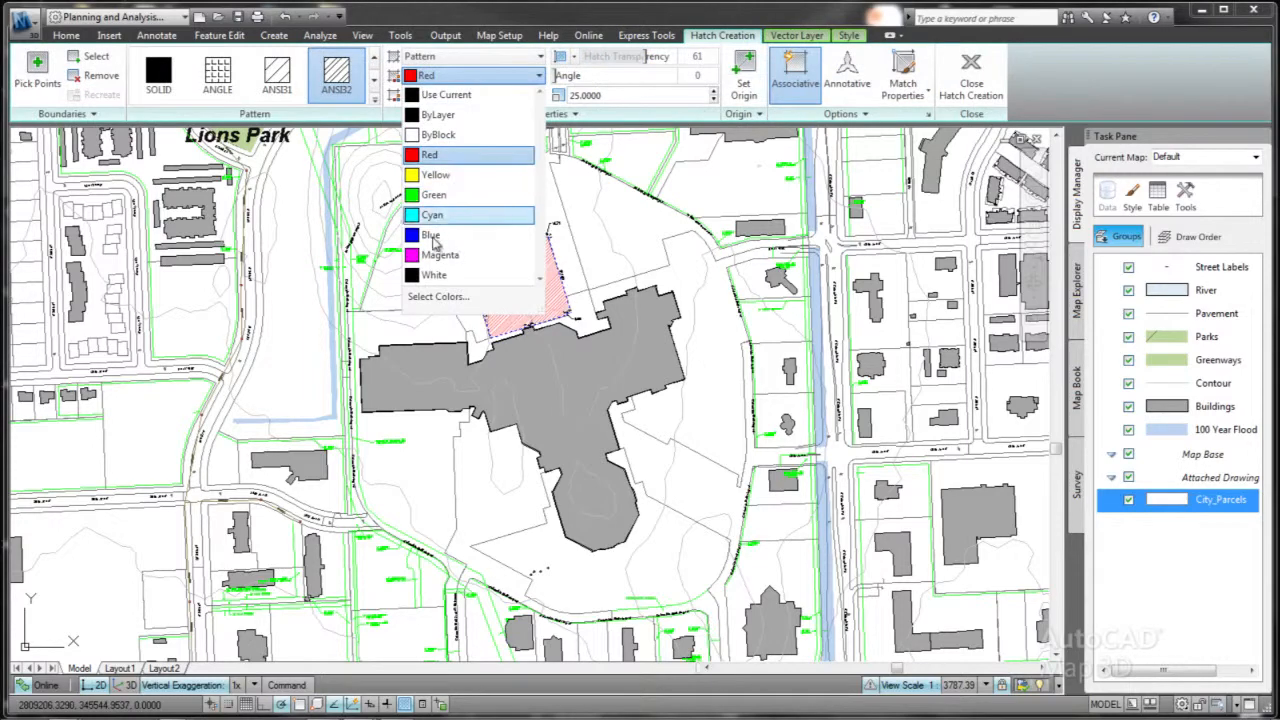
- Set the ANSI32 hatch of the proposed site to Magenta and finish the hatch
{"action": "left_click", "coordinate": [438, 255]}
{"action": "right_click", "coordinate": [638, 261]}
{"action": "left_click", "coordinate": [645, 260]}
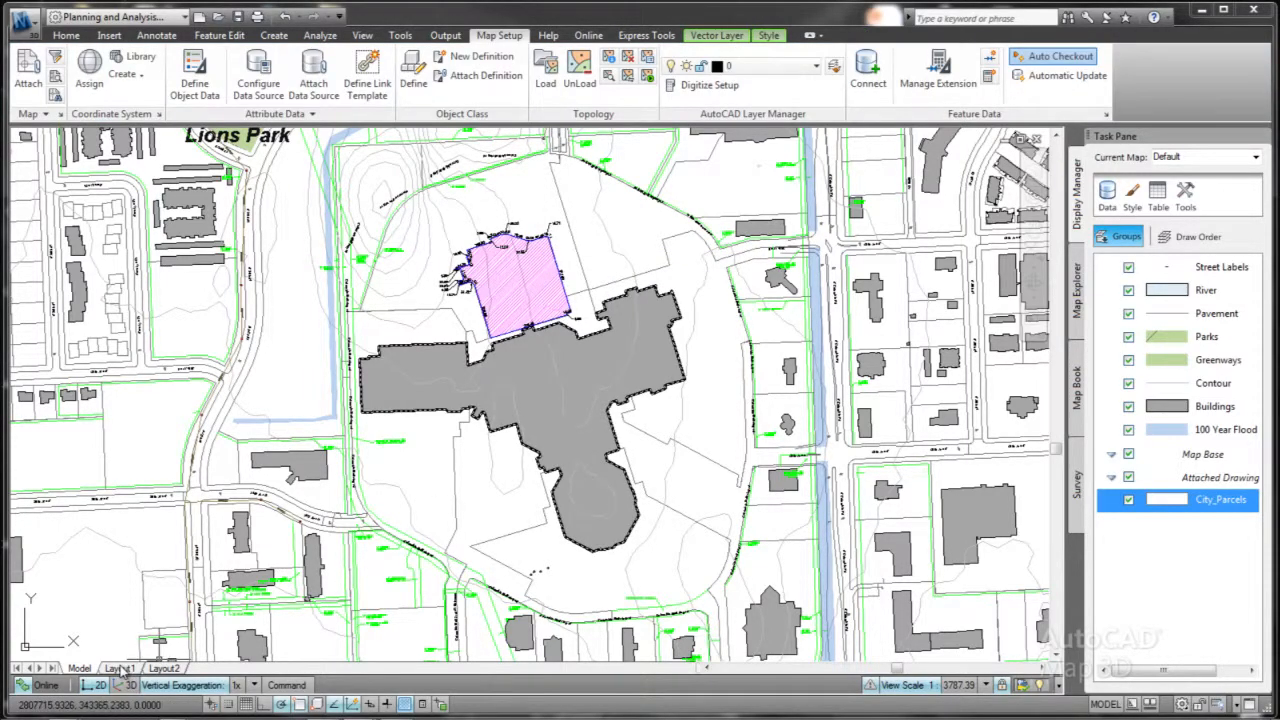
- Open Layout1 and examine the Mall Expansion Project exhibit sheet with its site, detail and location views
{"action": "left_click", "coordinate": [119, 668]}
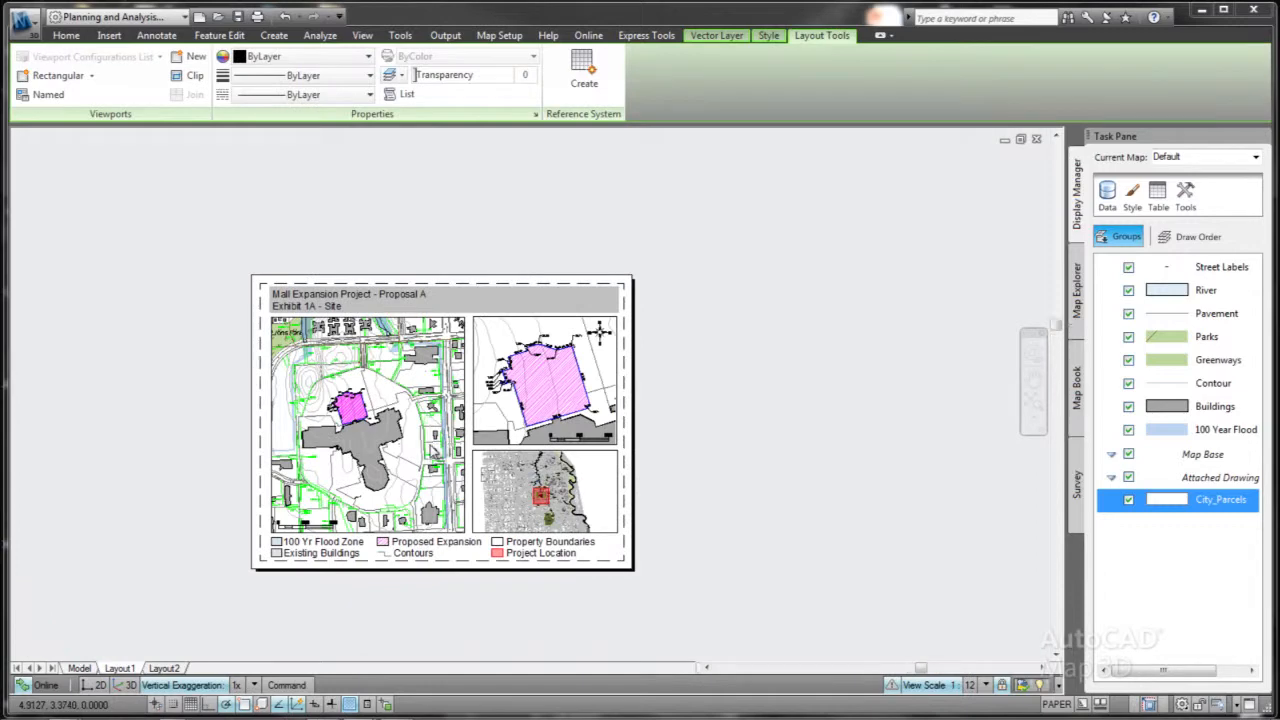
{"action": "scroll", "coordinate": [433, 443], "scroll_direction": "up", "scroll_amount": 2}
{"action": "middle_click_drag", "start_coordinate": [437, 437], "coordinate": [507, 404]}
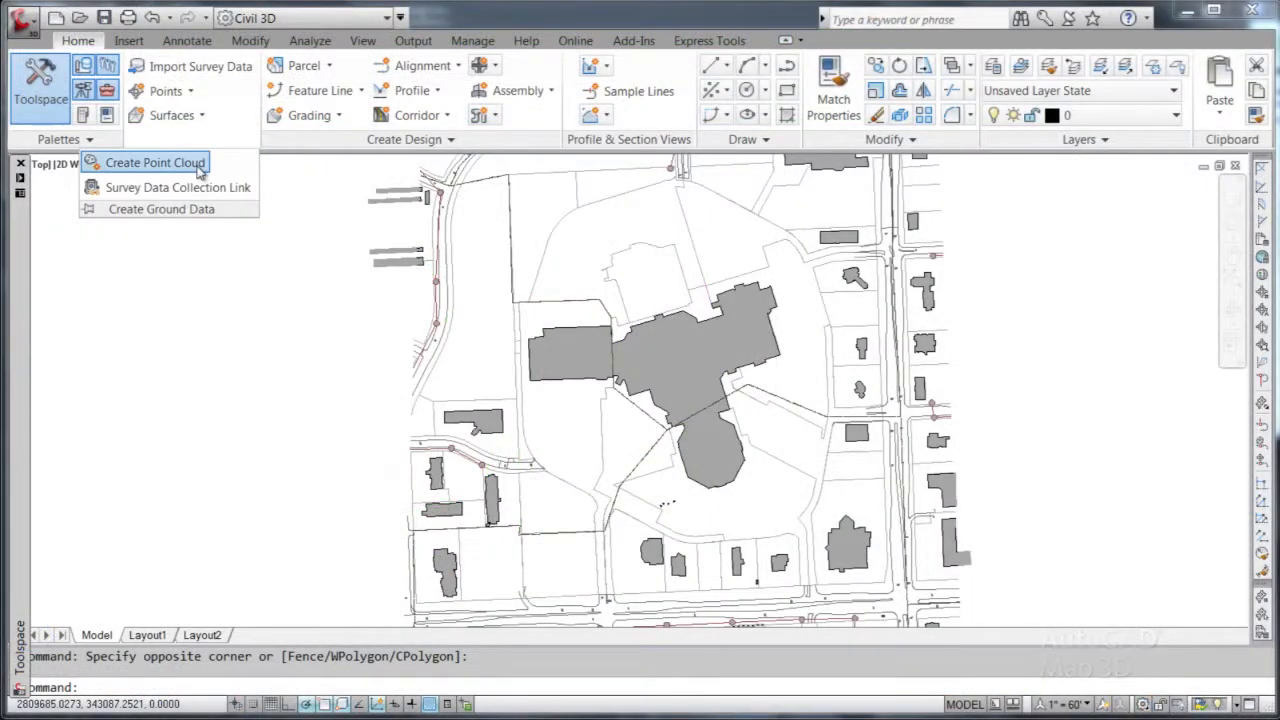
- Switch to AutoCAD Civil 3D and create a point cloud from dtm.xyz in the west_bank_elevation_data folder
{"action": "left_click", "coordinate": [200, 170]}
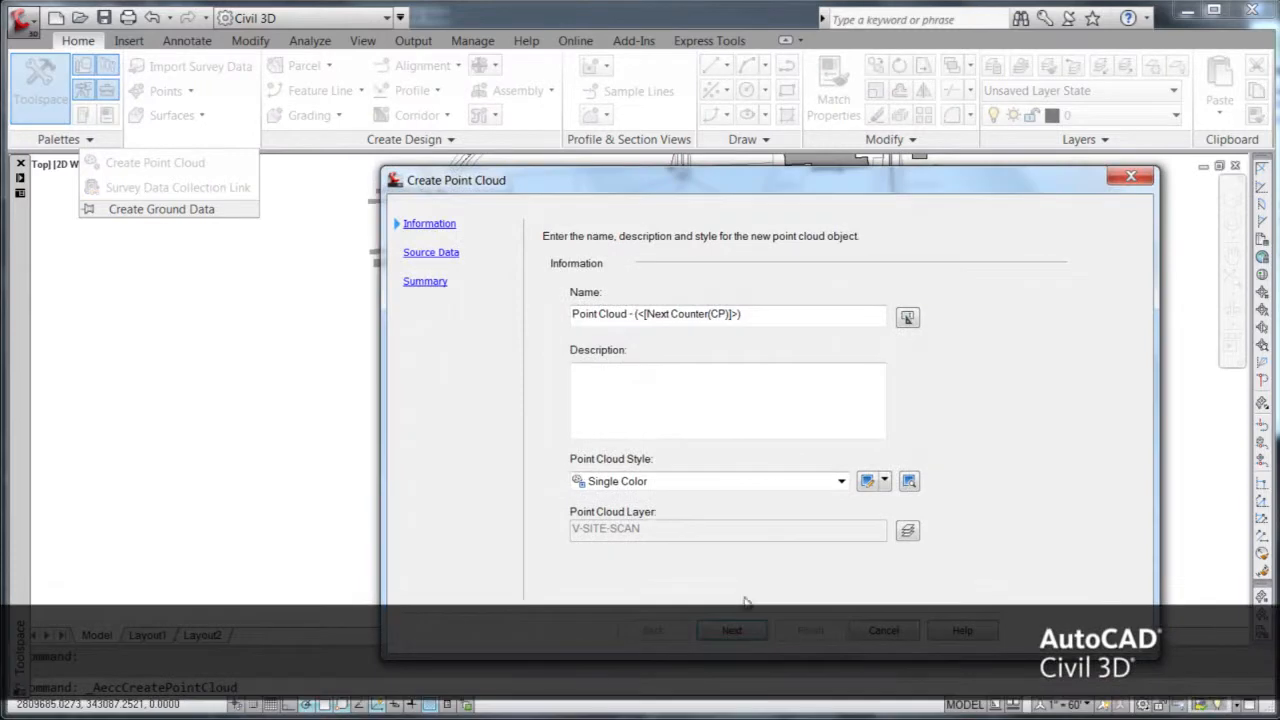
{"action": "left_click", "coordinate": [740, 630]}
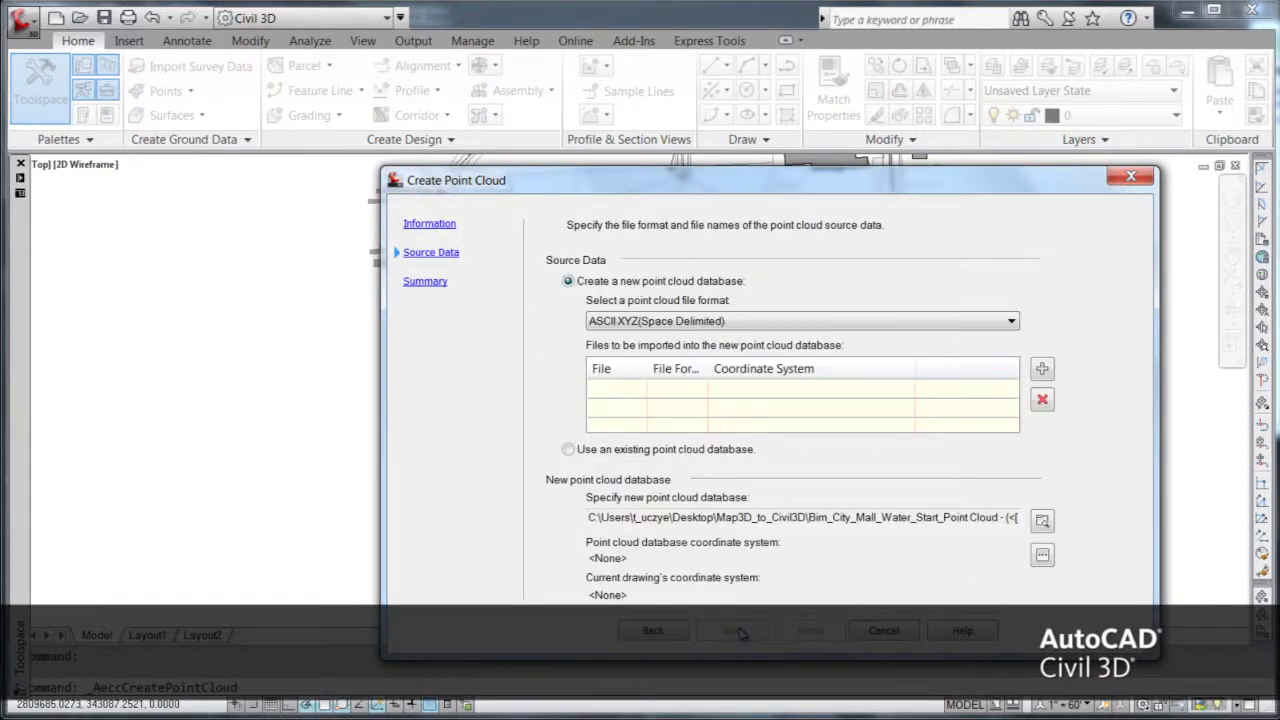
{"action": "left_click", "coordinate": [1042, 372]}
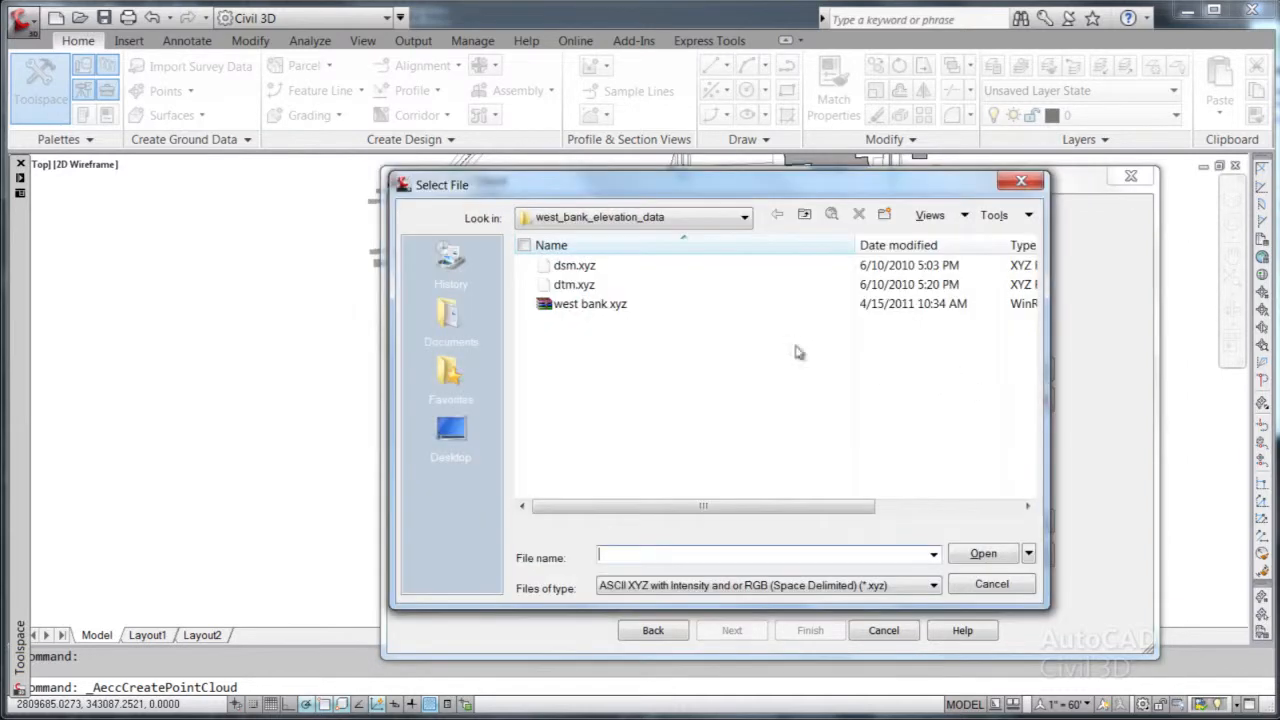
{"action": "left_click", "coordinate": [600, 286]}
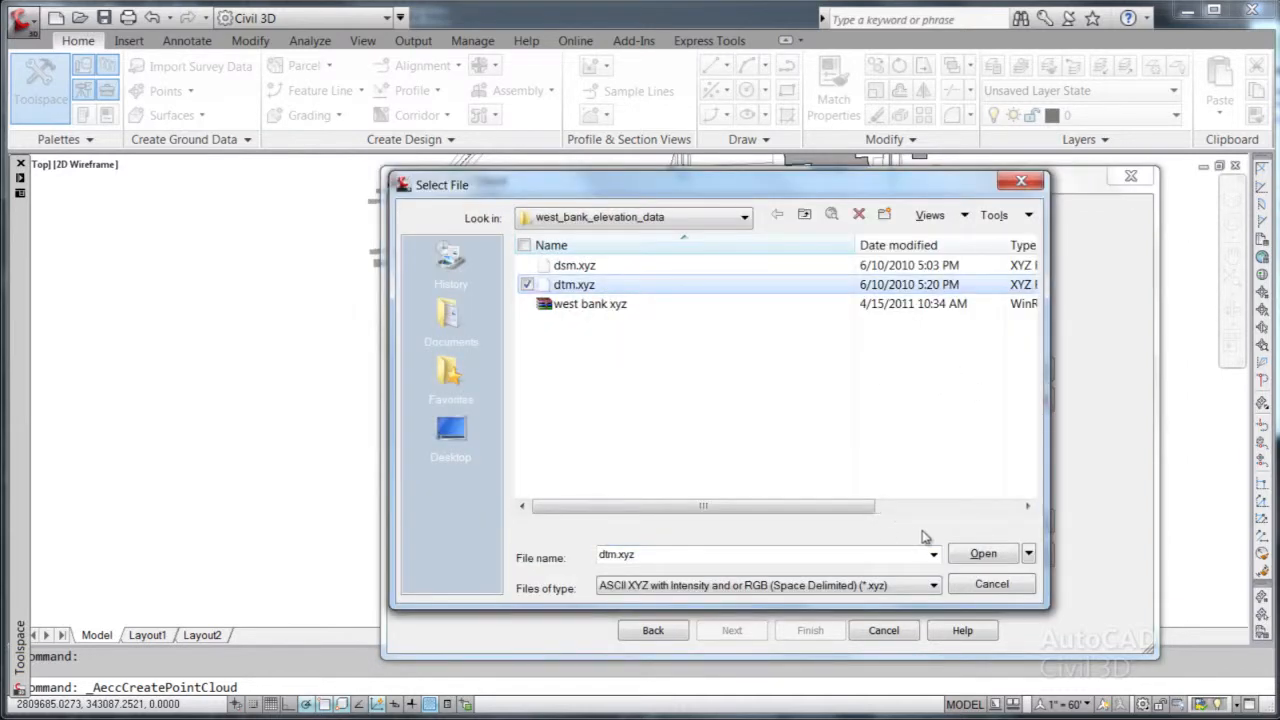
{"action": "left_click", "coordinate": [975, 556]}
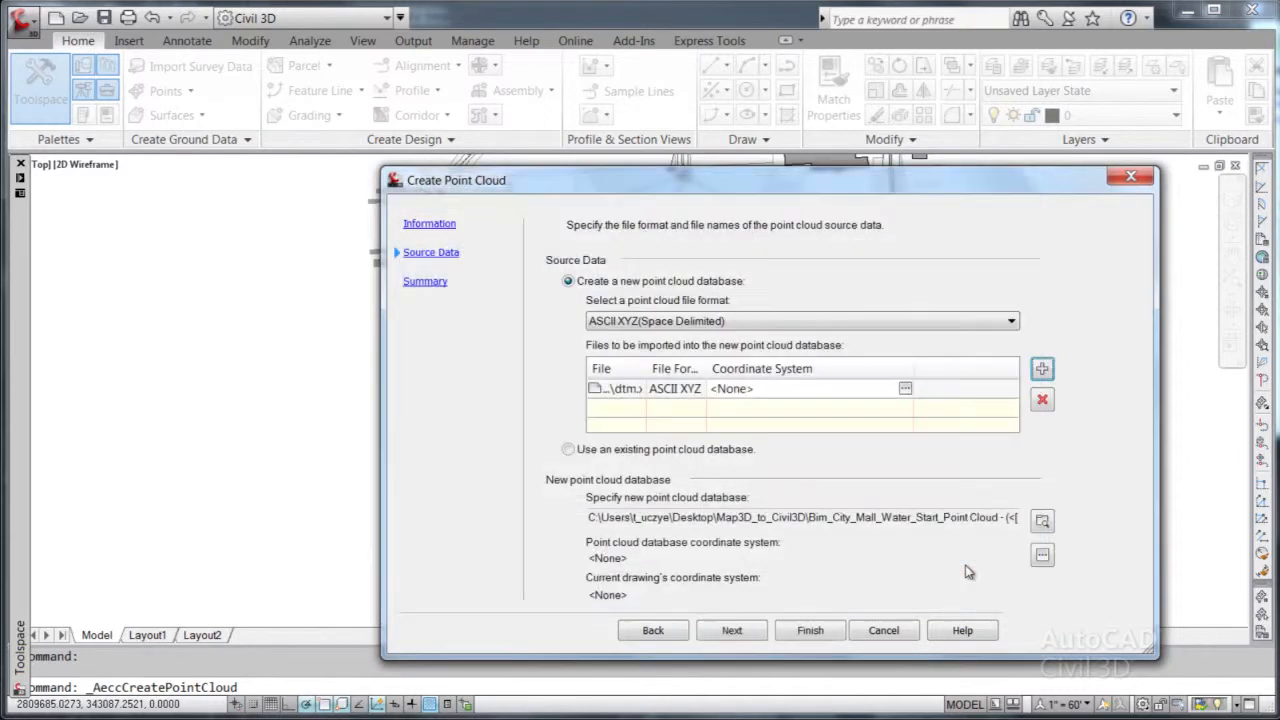
{"action": "left_click", "coordinate": [810, 630]}
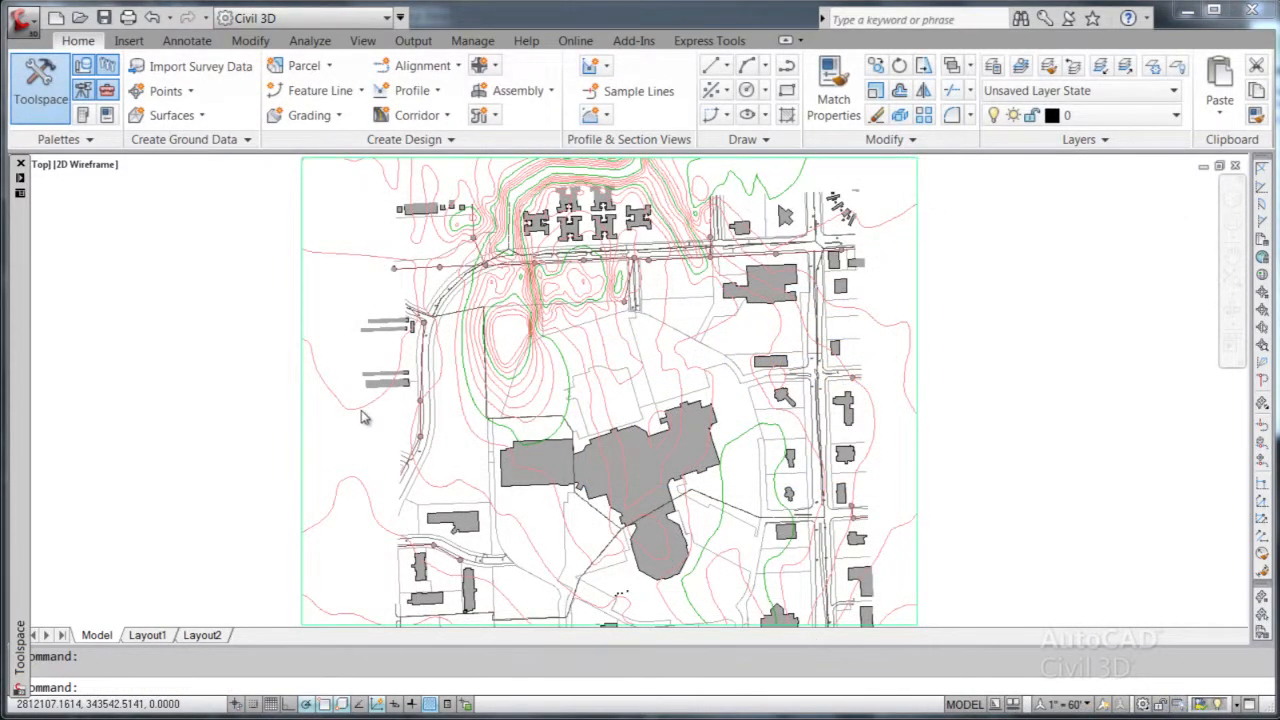
- Give the EG From Point Cloud surface the Elevation Banding (2D) style and run its Elevations analysis to generate the ranges
{"action": "left_click", "coordinate": [364, 410]}
{"action": "right_click", "coordinate": [366, 408]}
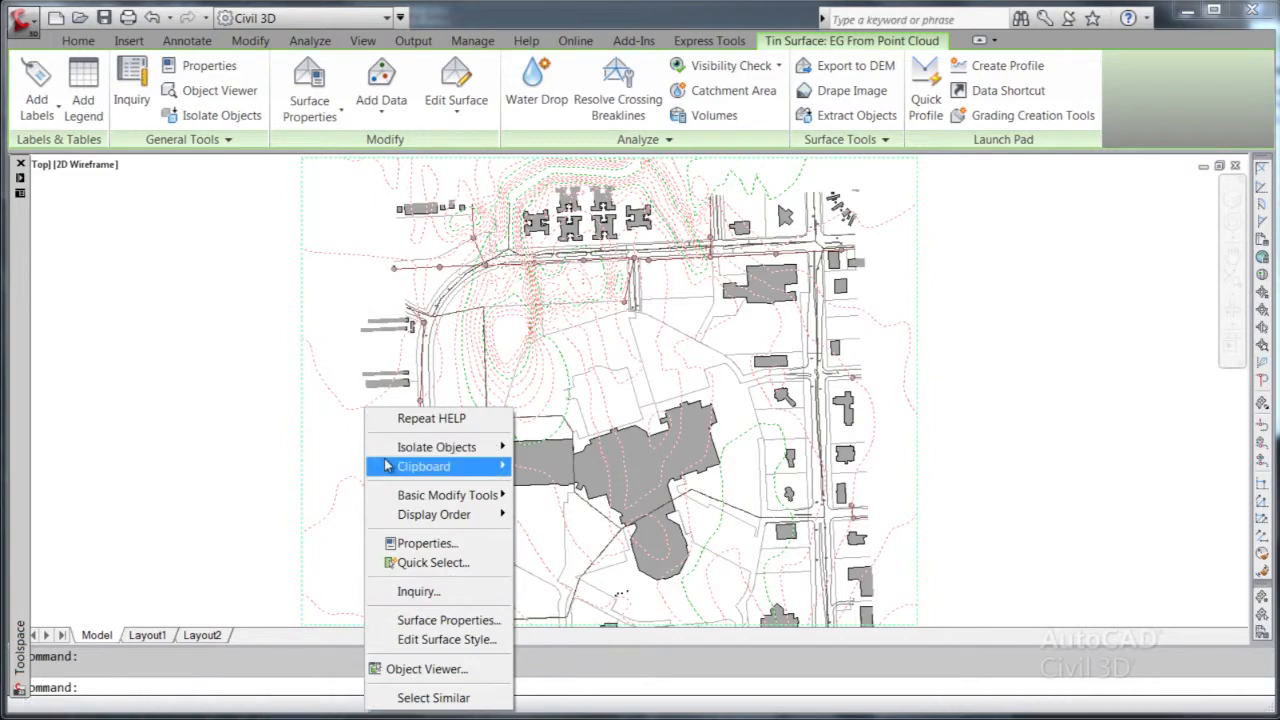
{"action": "left_click", "coordinate": [440, 620]}
{"action": "left_click", "coordinate": [617, 446]}
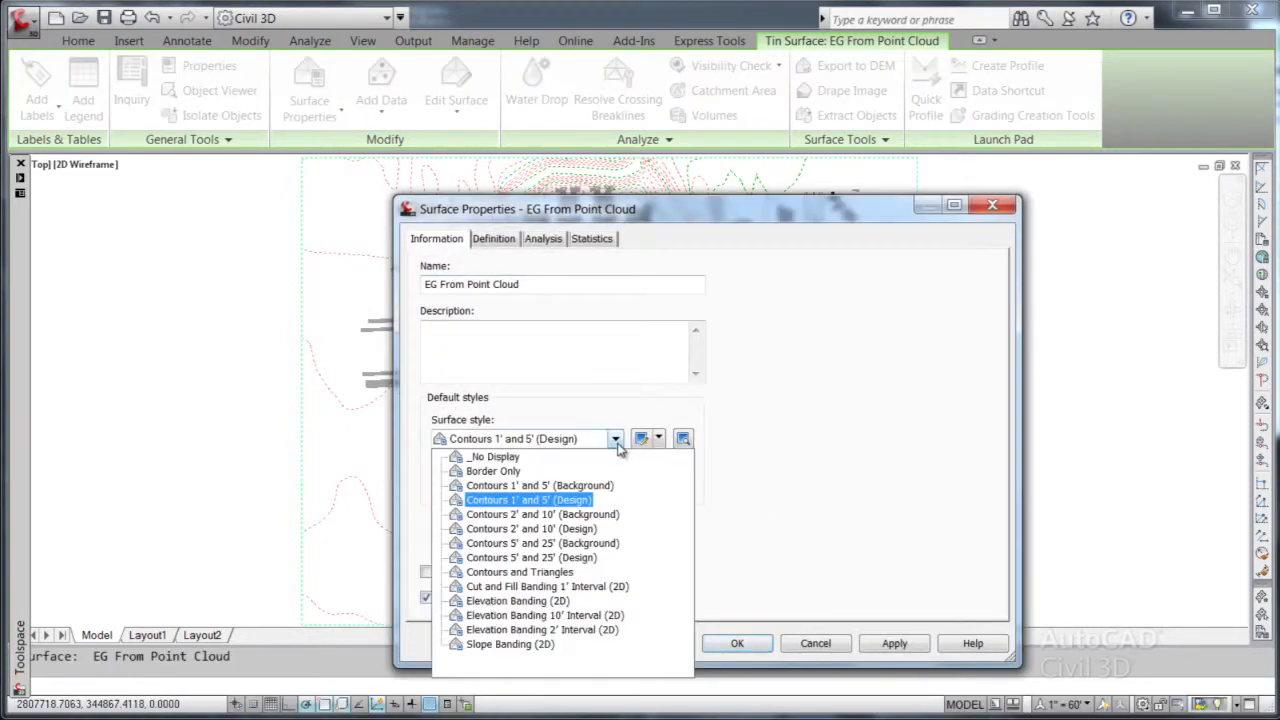
{"action": "left_click", "coordinate": [517, 601]}
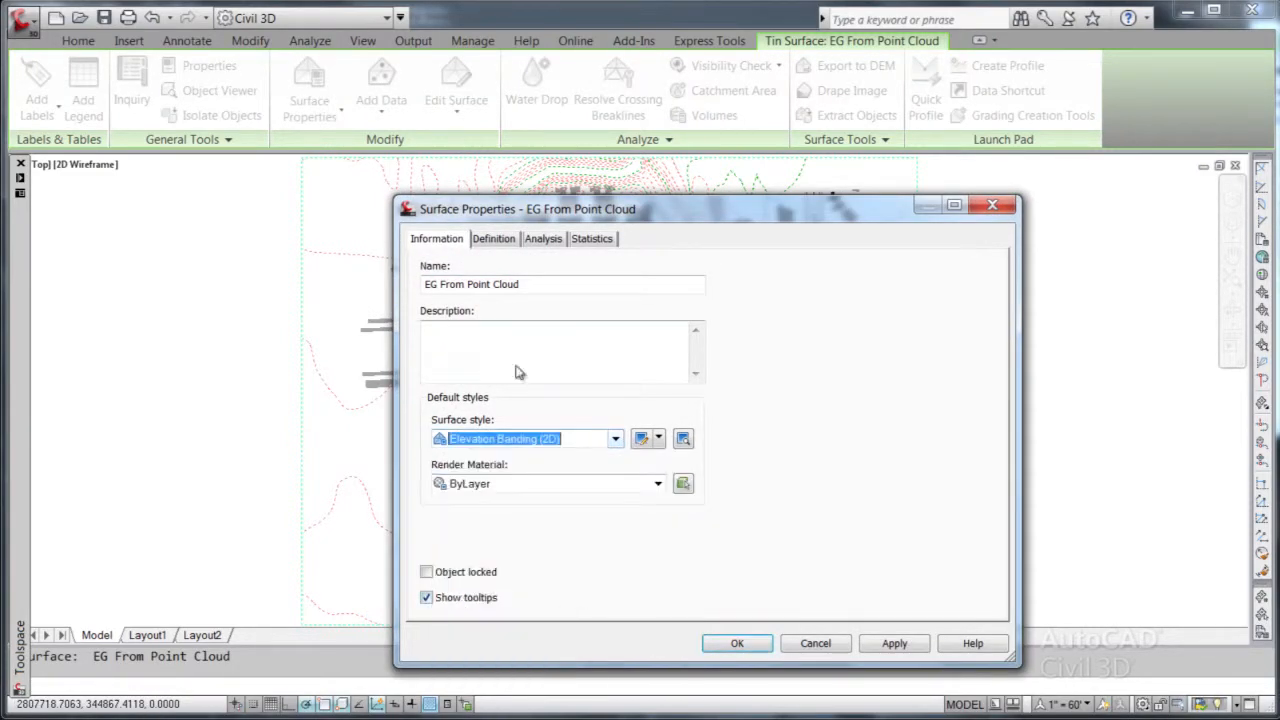
{"action": "left_click", "coordinate": [555, 243]}
{"action": "left_click", "coordinate": [681, 448]}
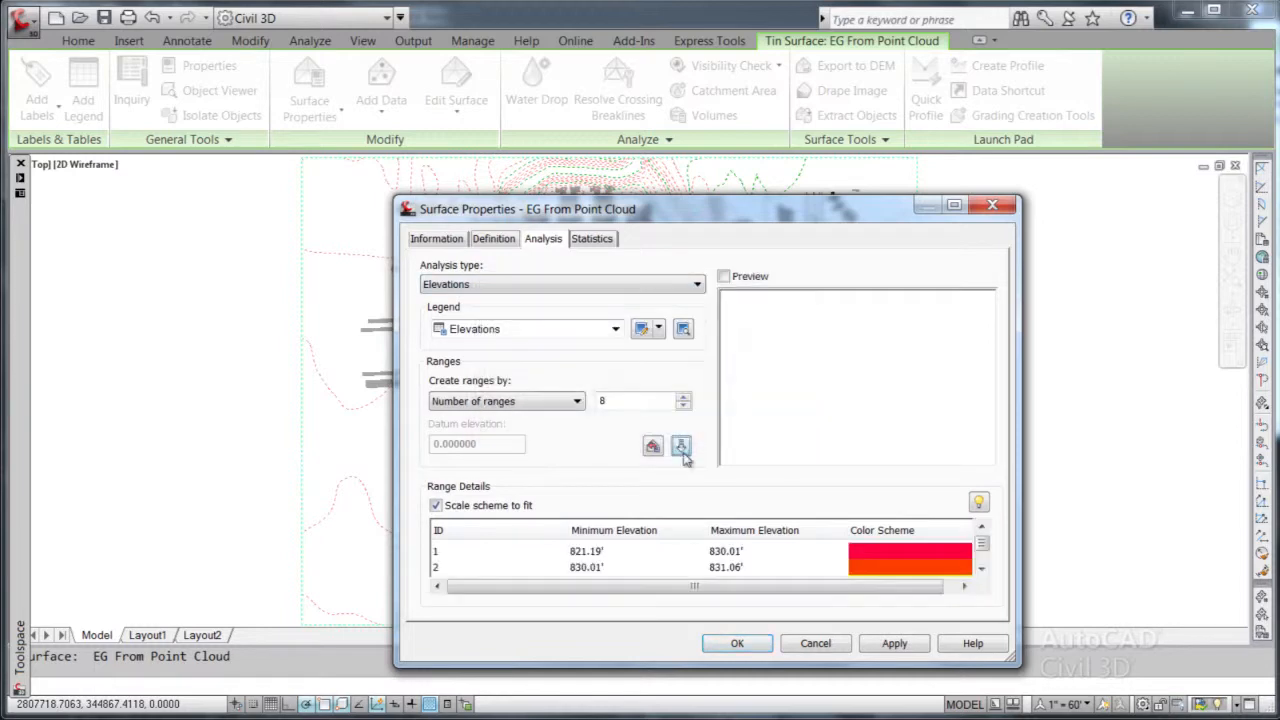
{"action": "left_click", "coordinate": [740, 644]}
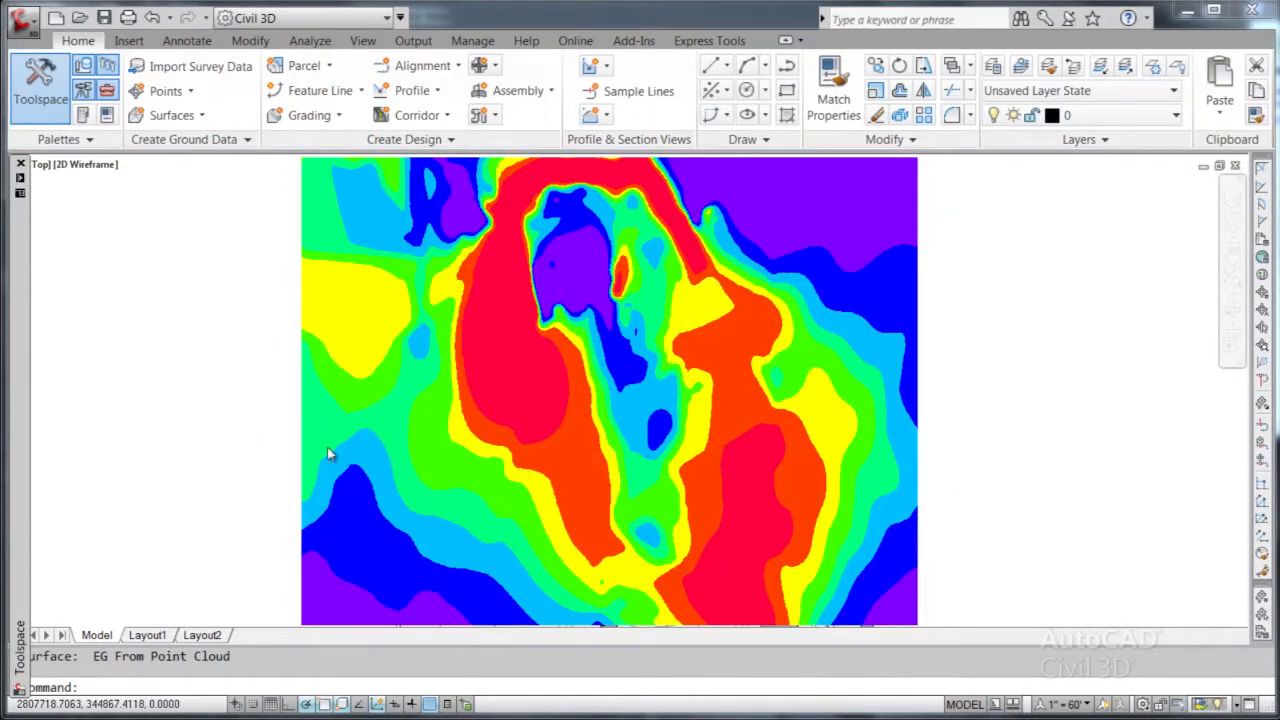
- Trace Water Drop paths on the banded surface in the red area northwest of the central building
{"action": "left_click", "coordinate": [307, 436]}
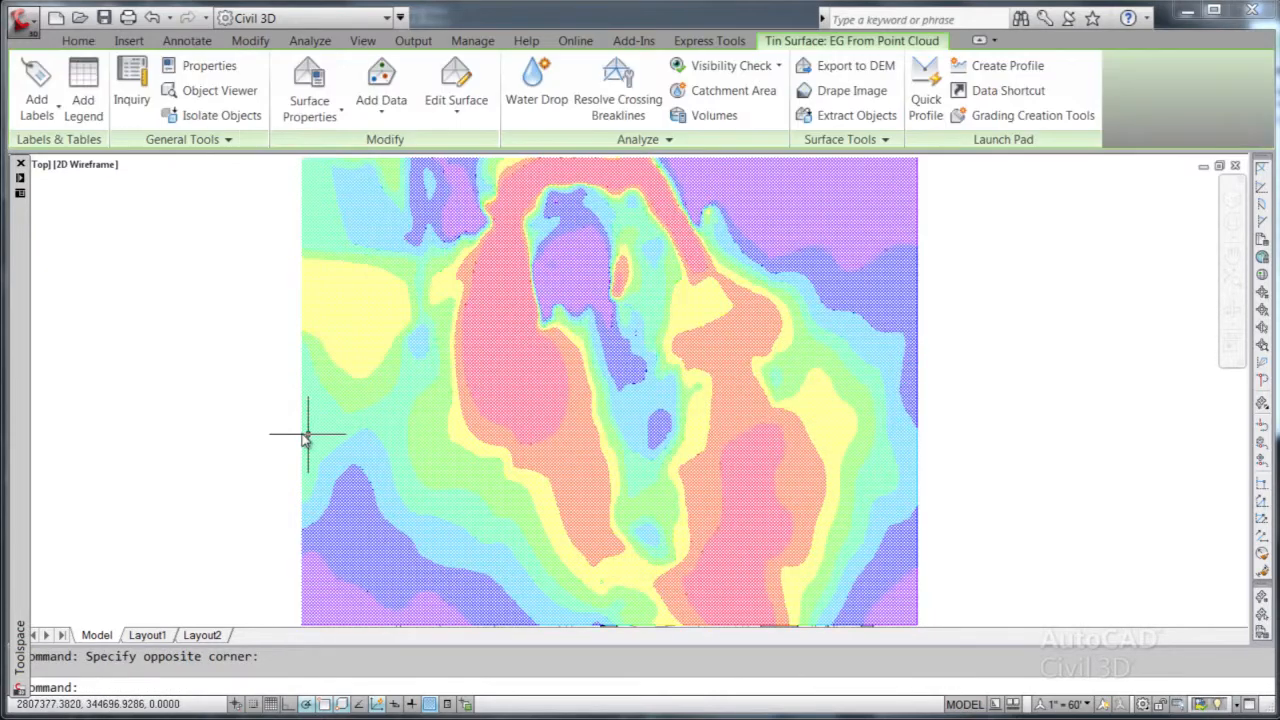
{"action": "left_click", "coordinate": [536, 85]}
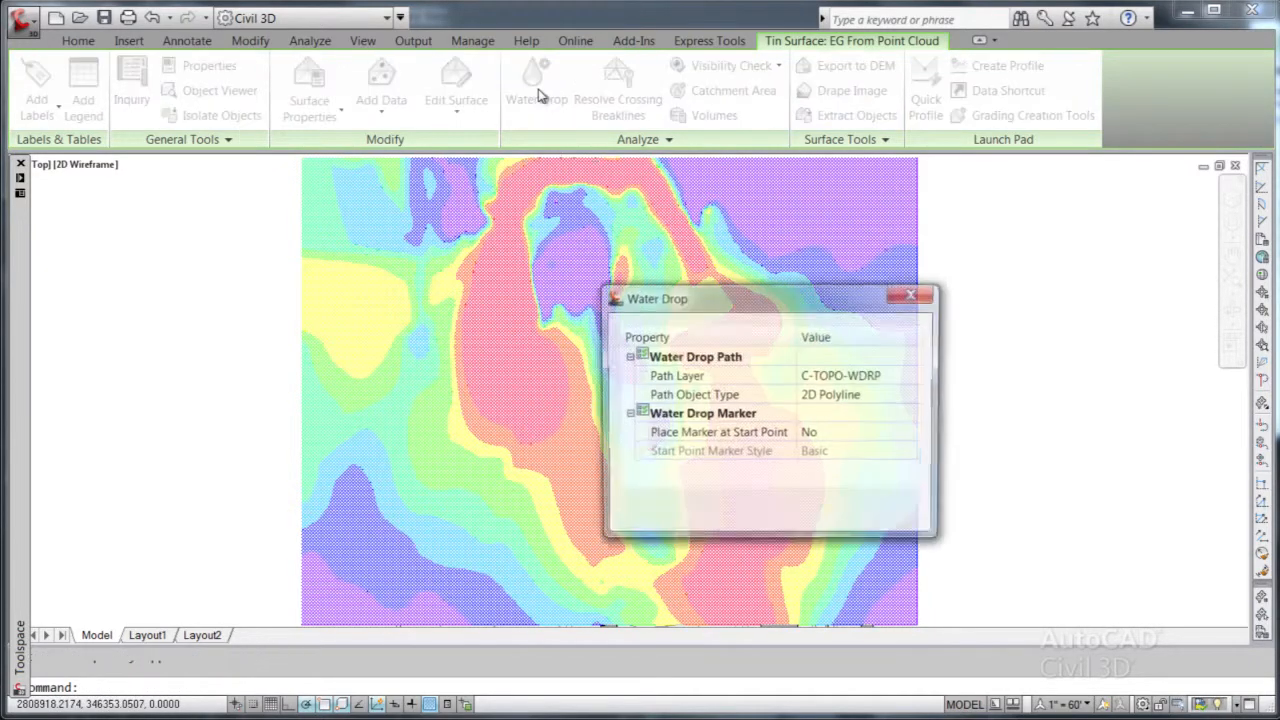
{"action": "left_click", "coordinate": [730, 515]}
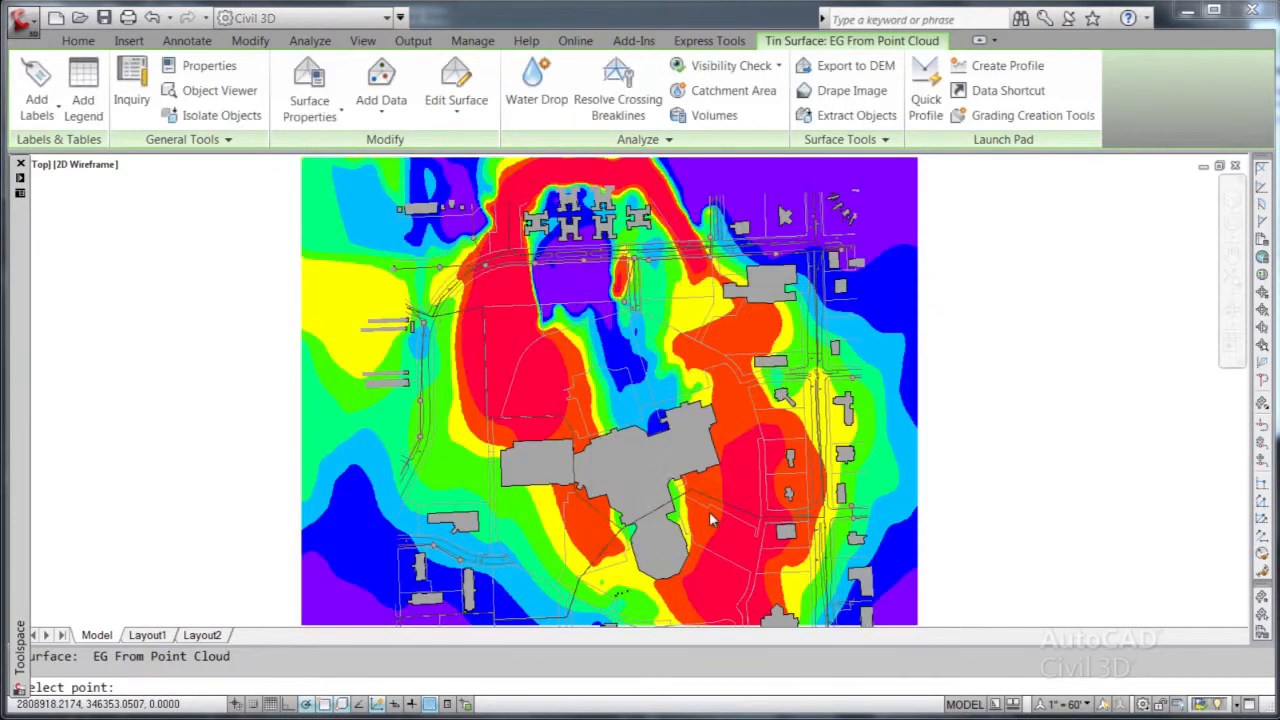
{"action": "left_click", "coordinate": [551, 405]}
{"action": "scroll", "coordinate": [551, 405], "scroll_direction": "up", "scroll_amount": 3}
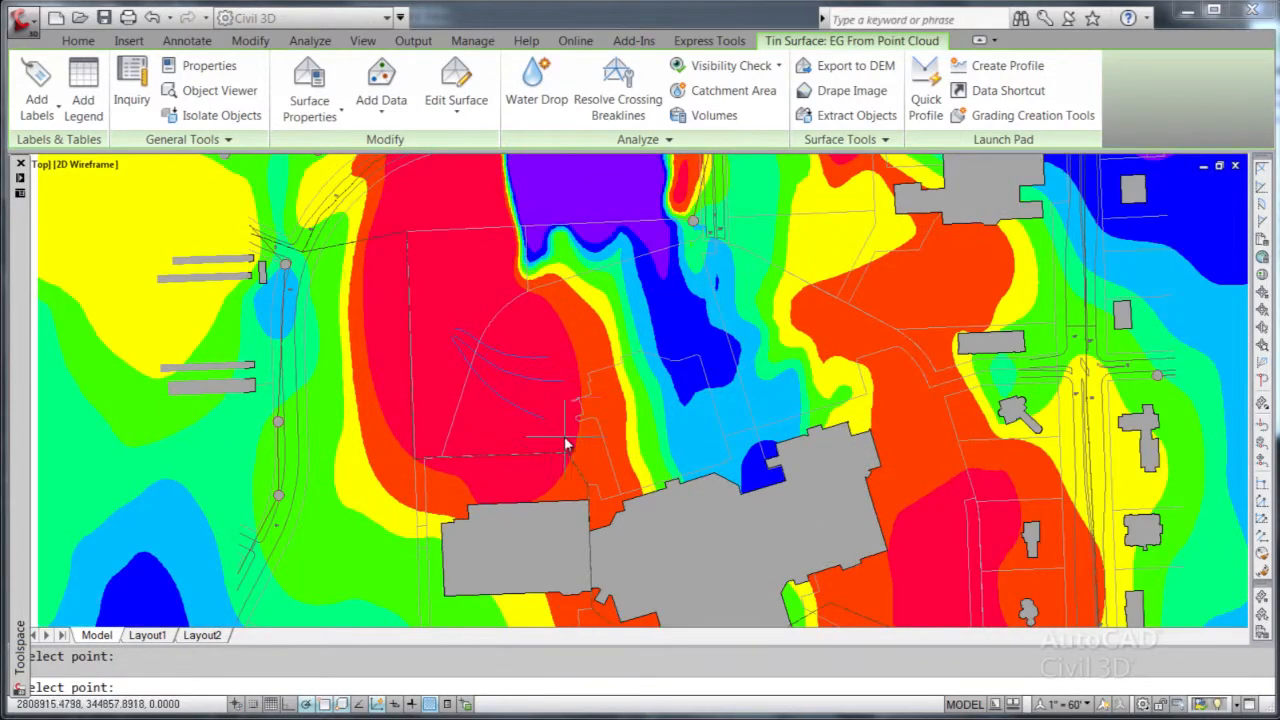
- Place spot elevation labels around the red area where the water drop paths converge
{"action": "scroll", "coordinate": [491, 505], "scroll_direction": "up", "scroll_amount": 4}
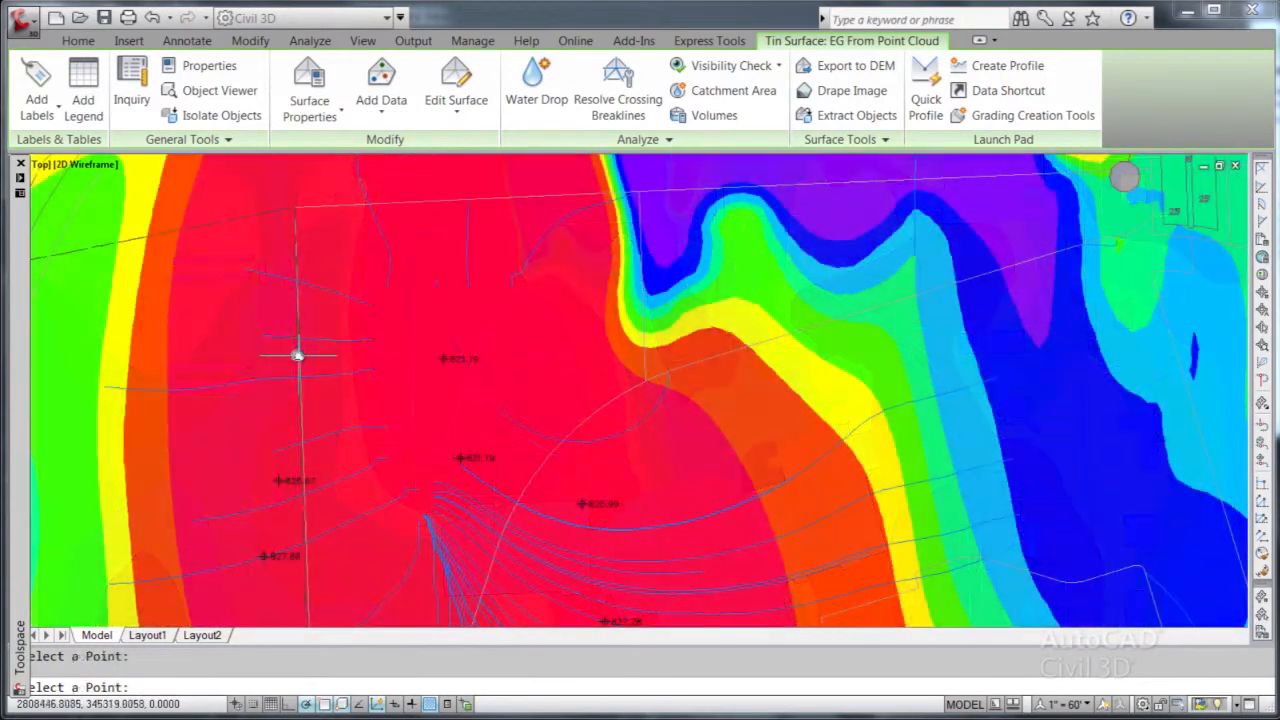
{"action": "left_click", "coordinate": [338, 273]}
{"action": "left_click", "coordinate": [455, 241]}
{"action": "left_click", "coordinate": [553, 318]}
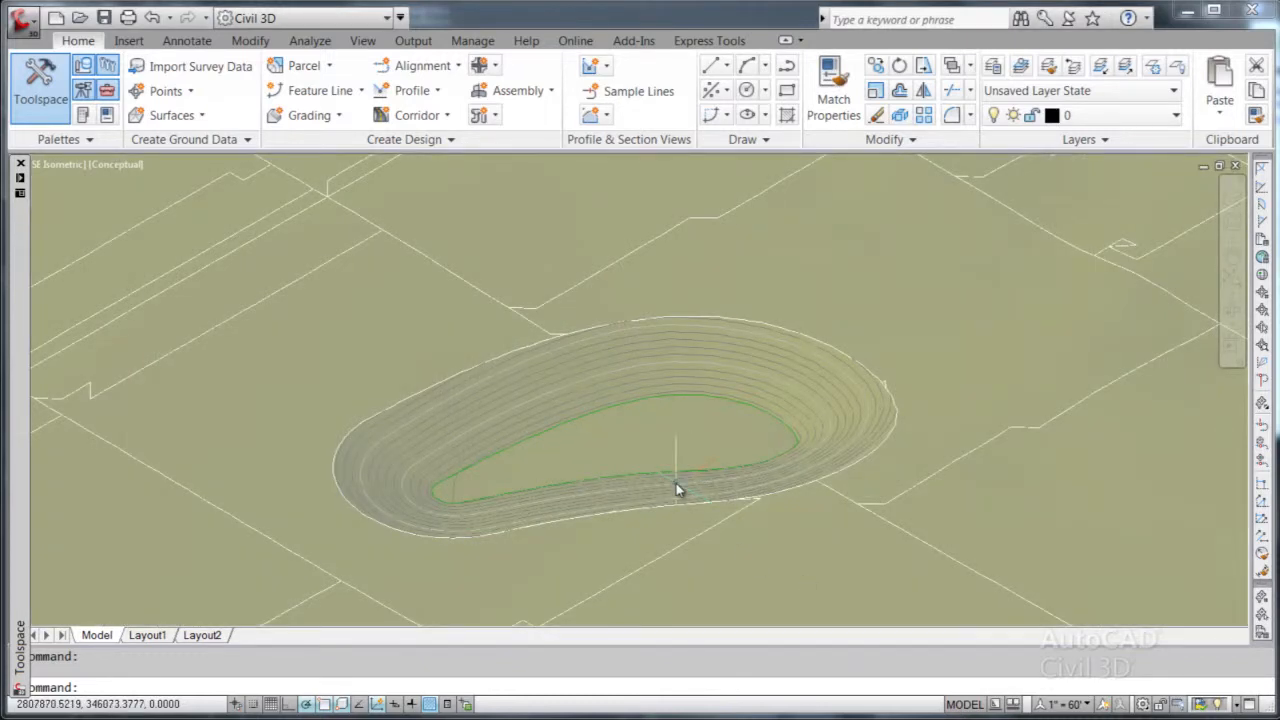
- Raise the feature line outlining the pond's floor along the vertical axis in the isometric view
{"action": "scroll", "coordinate": [676, 487], "scroll_direction": "up", "scroll_amount": 4}
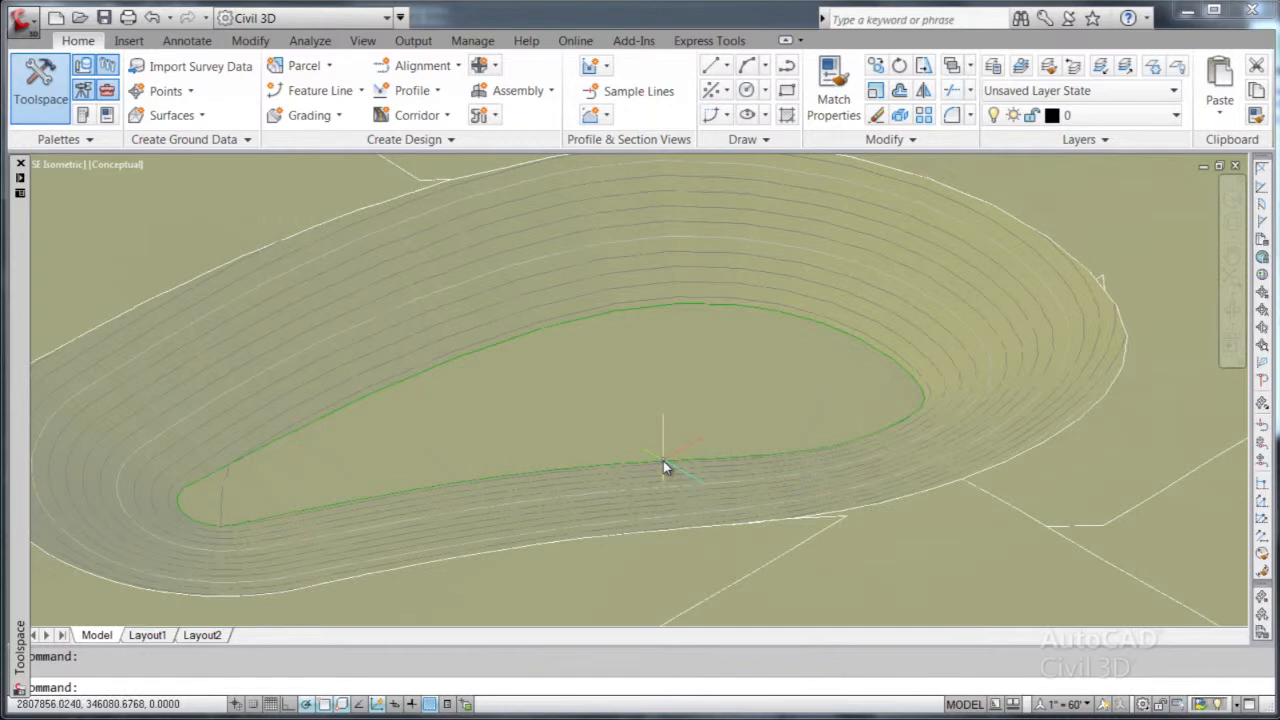
{"action": "left_click", "coordinate": [664, 464]}
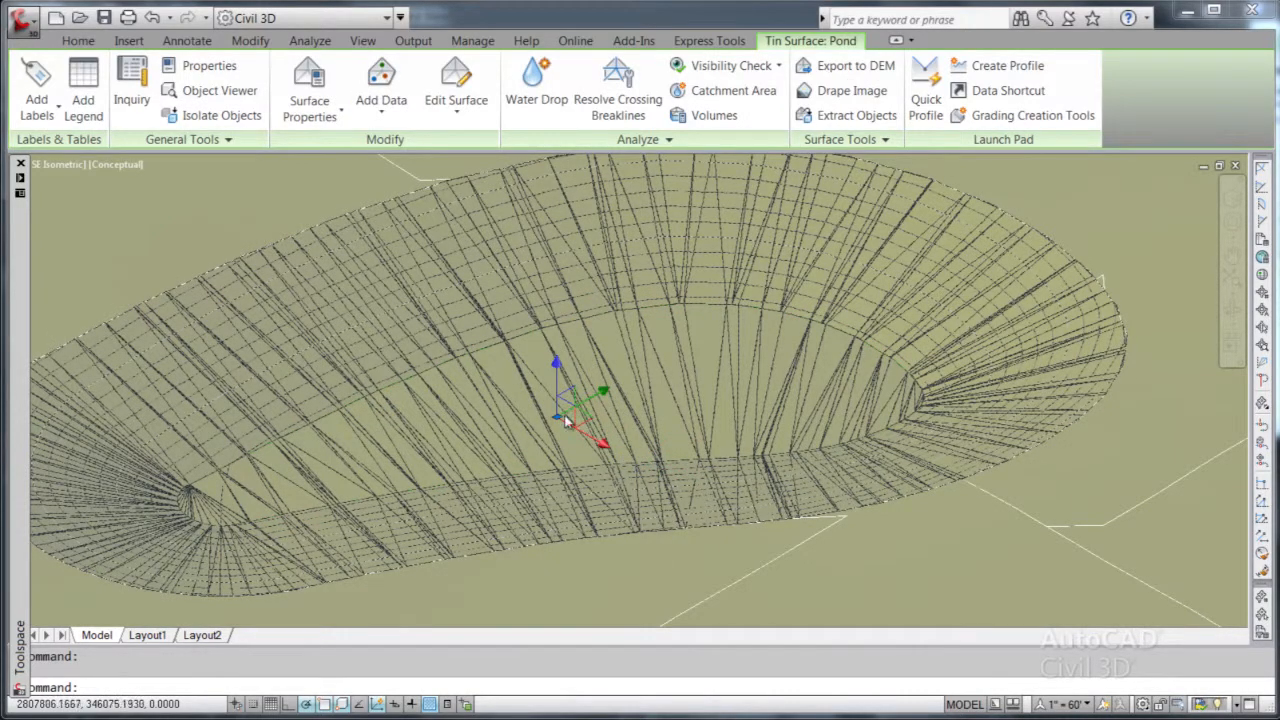
{"action": "left_click", "coordinate": [617, 476]}
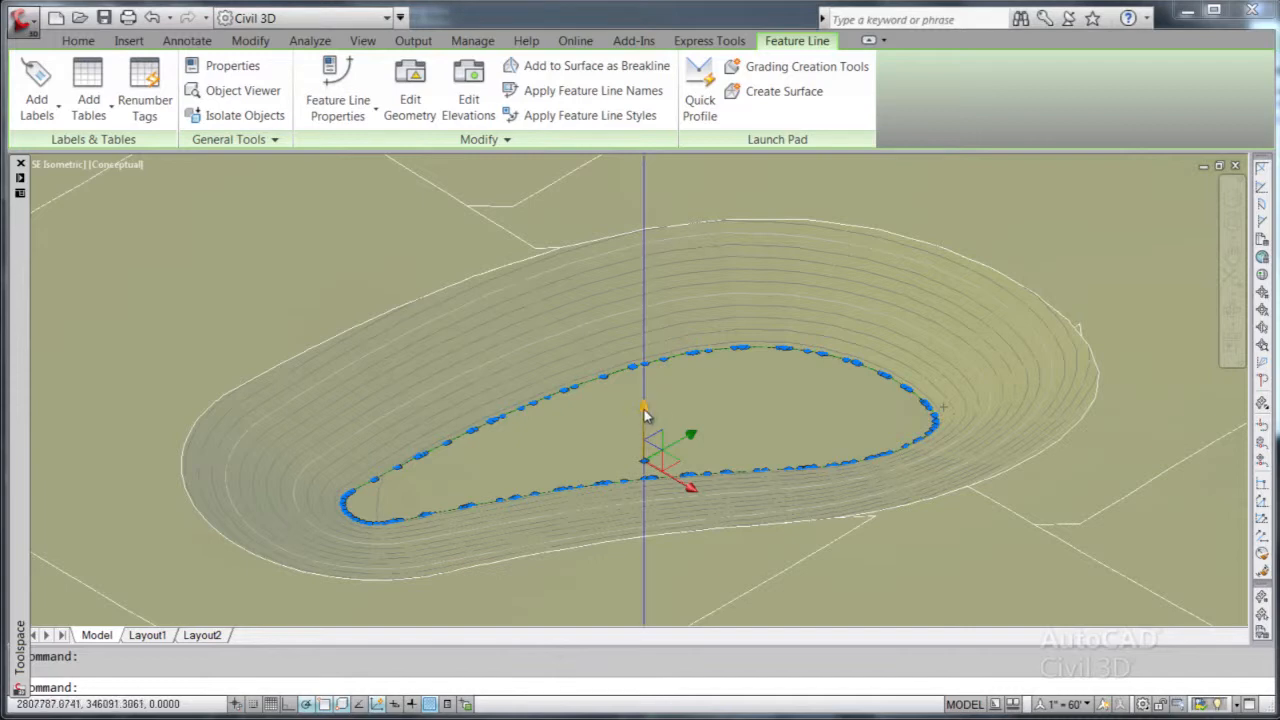
{"action": "mouse_move", "coordinate": [645, 415]}
{"action": "left_mouse_down"}
{"action": "mouse_move", "coordinate": [647, 376]}
{"action": "mouse_move", "coordinate": [648, 391]}
{"action": "left_mouse_up"}
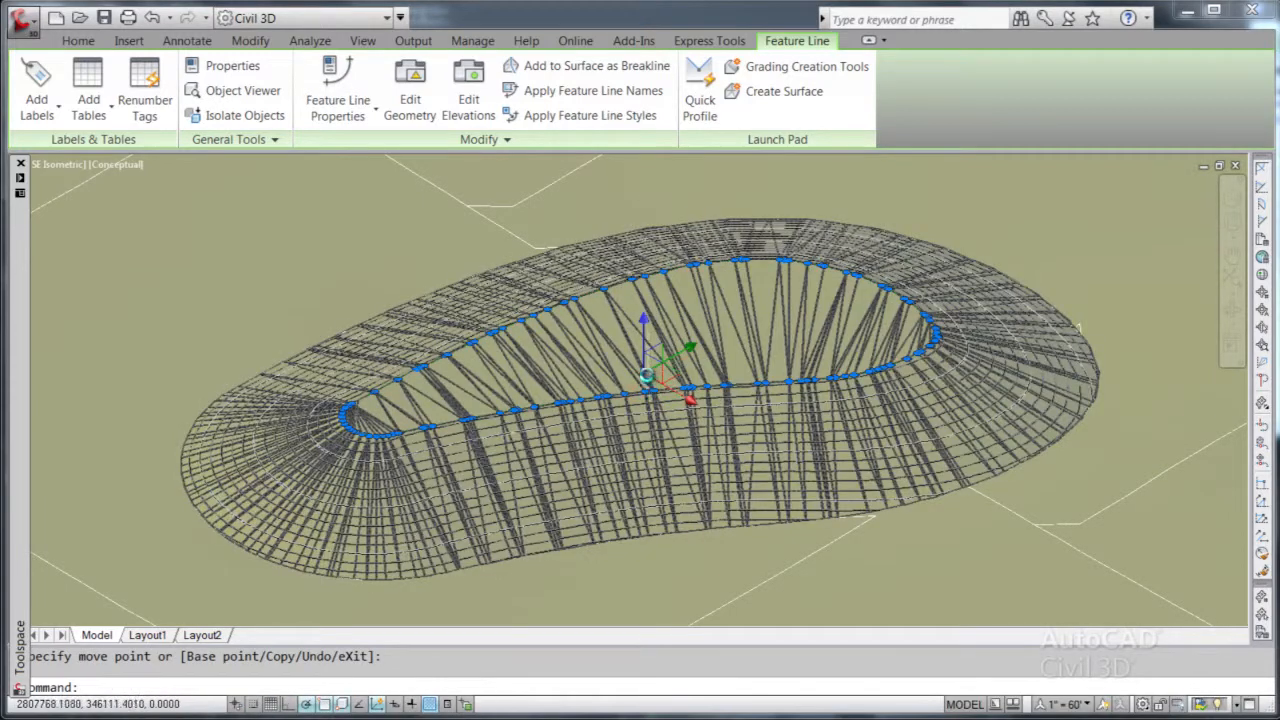
- Lower the pond floor's feature line along the vertical axis to adjust the pond's depth
{"action": "left_click", "coordinate": [643, 322]}
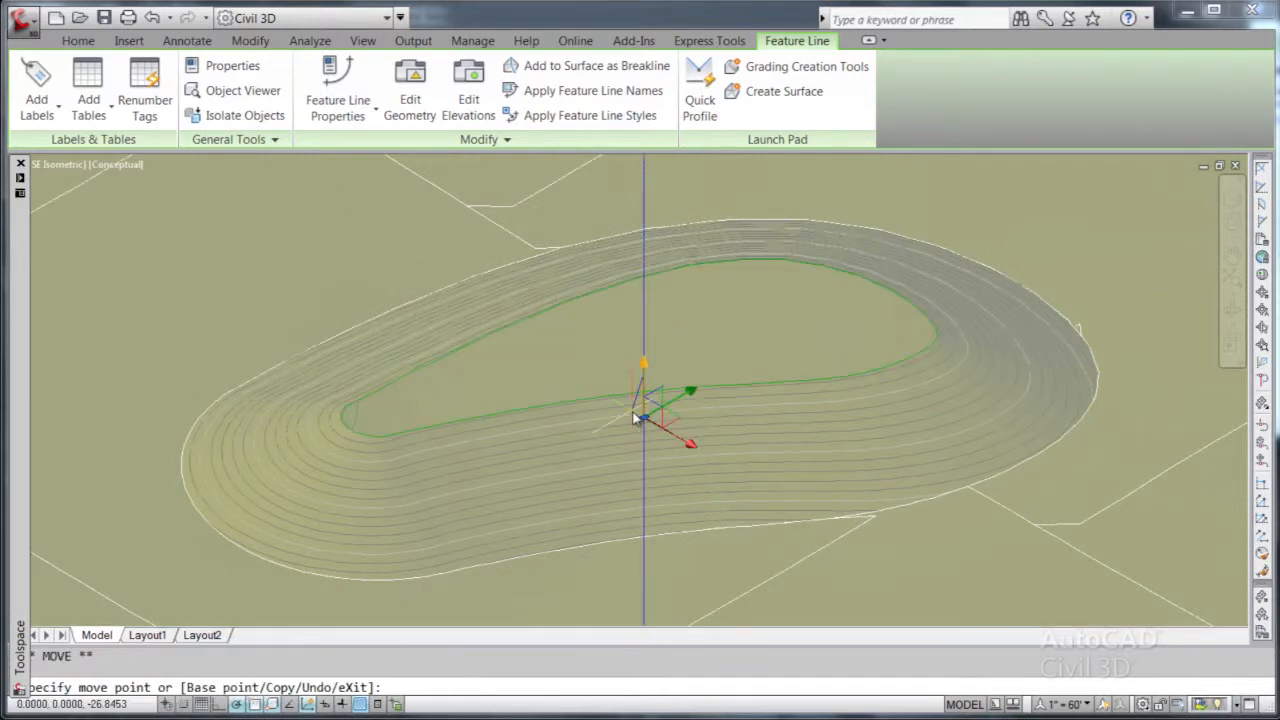
{"action": "left_click", "coordinate": [634, 421]}
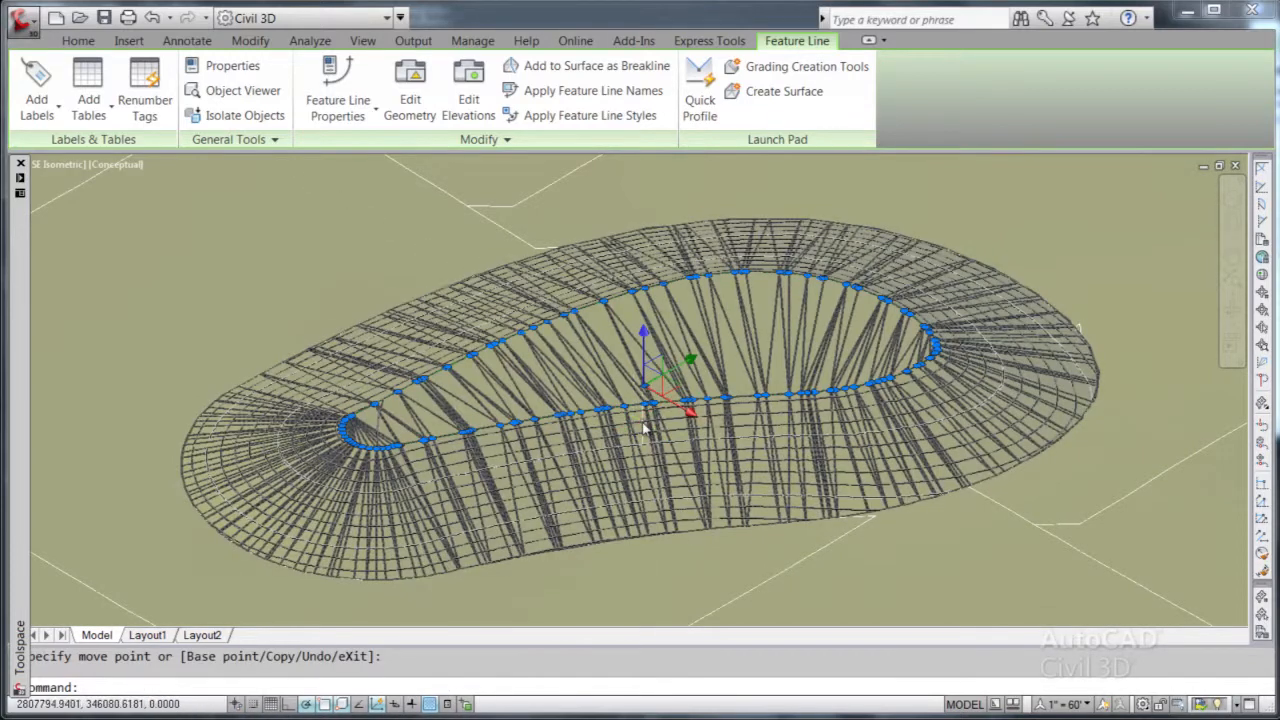
{"action": "left_click", "coordinate": [693, 421]}
{"action": "left_click", "coordinate": [755, 483]}
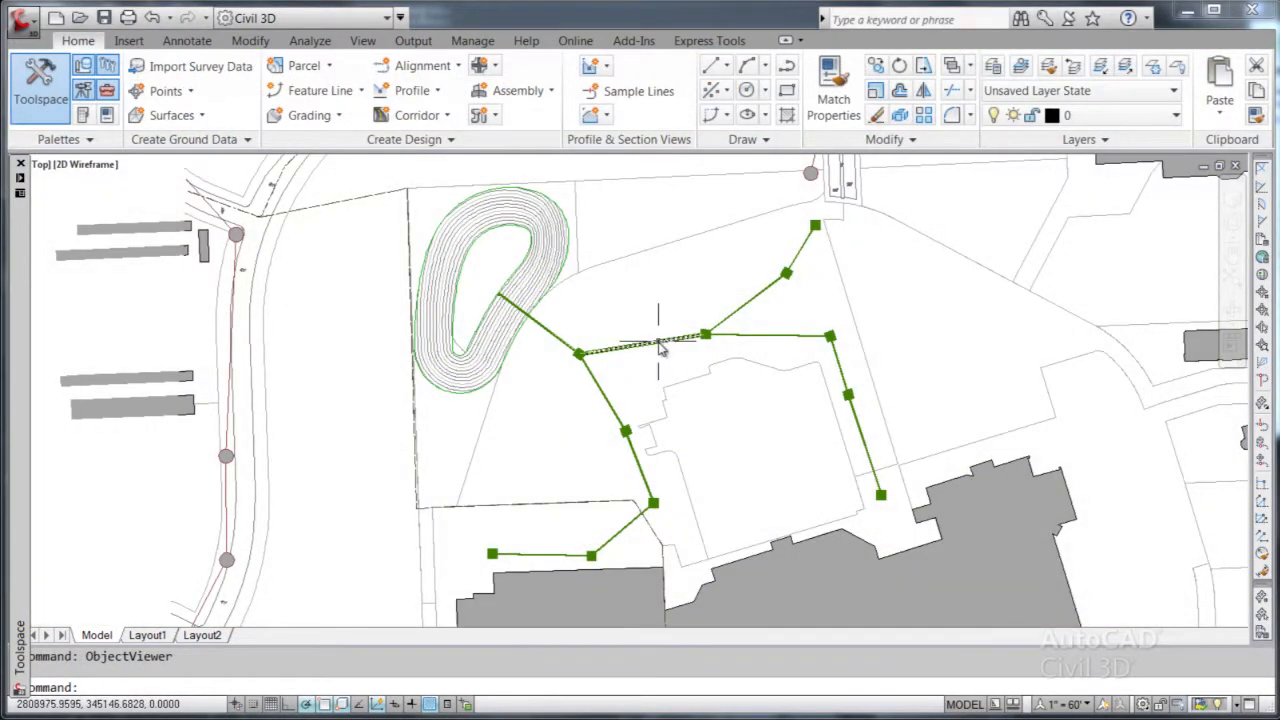
- Inspect the connected pipes and junction structure north of the proposed building in 3D with the Object Viewer
{"action": "left_click", "coordinate": [660, 343]}
{"action": "left_click", "coordinate": [704, 340]}
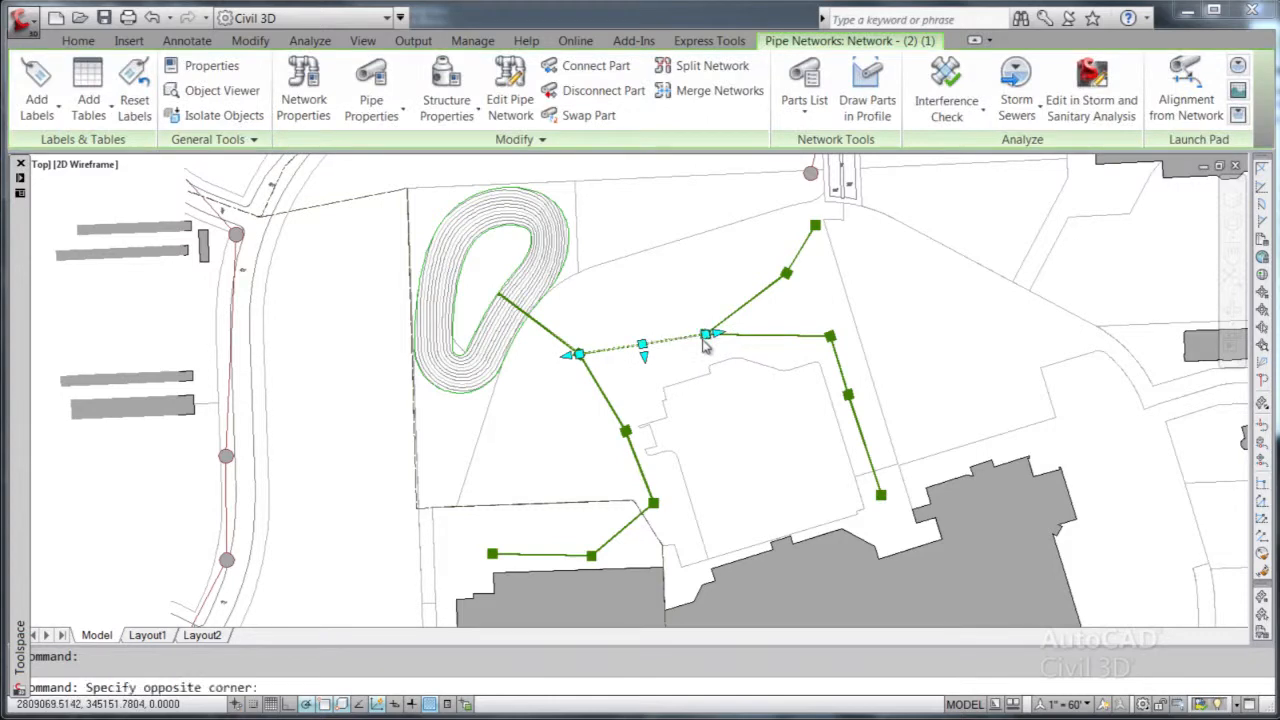
{"action": "left_click", "coordinate": [704, 341]}
{"action": "left_click", "coordinate": [745, 304]}
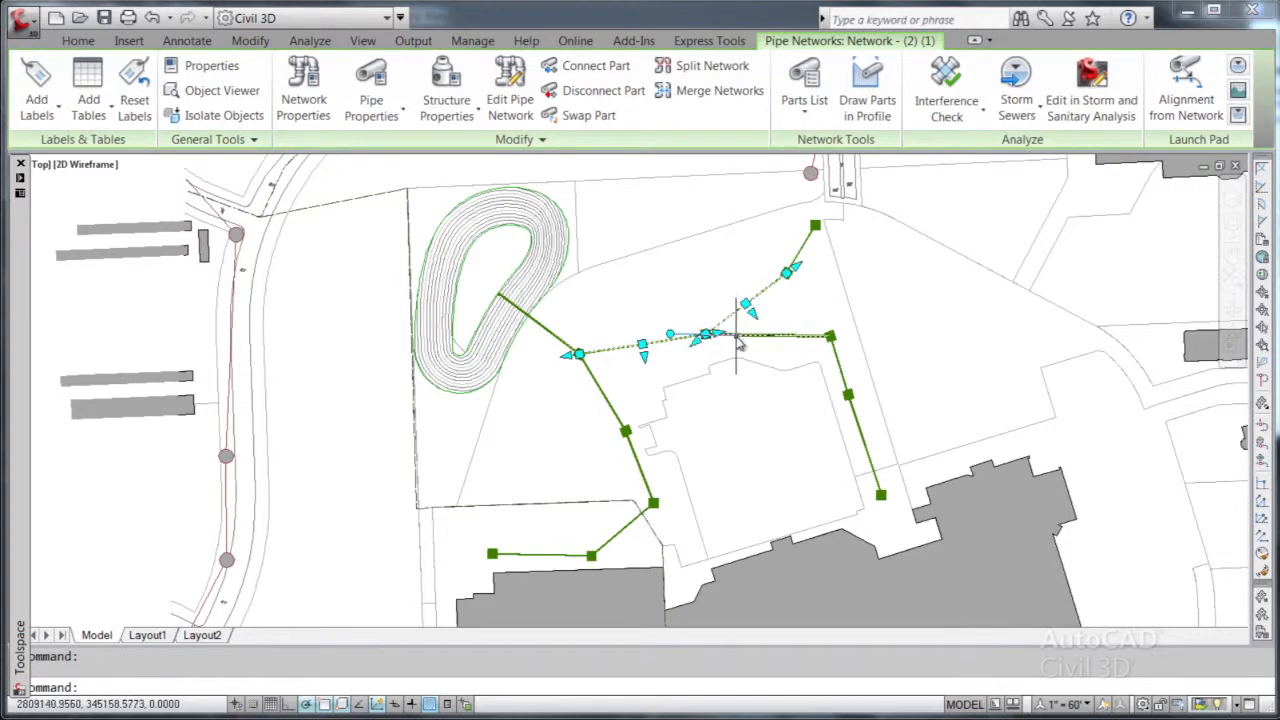
{"action": "right_click", "coordinate": [733, 343]}
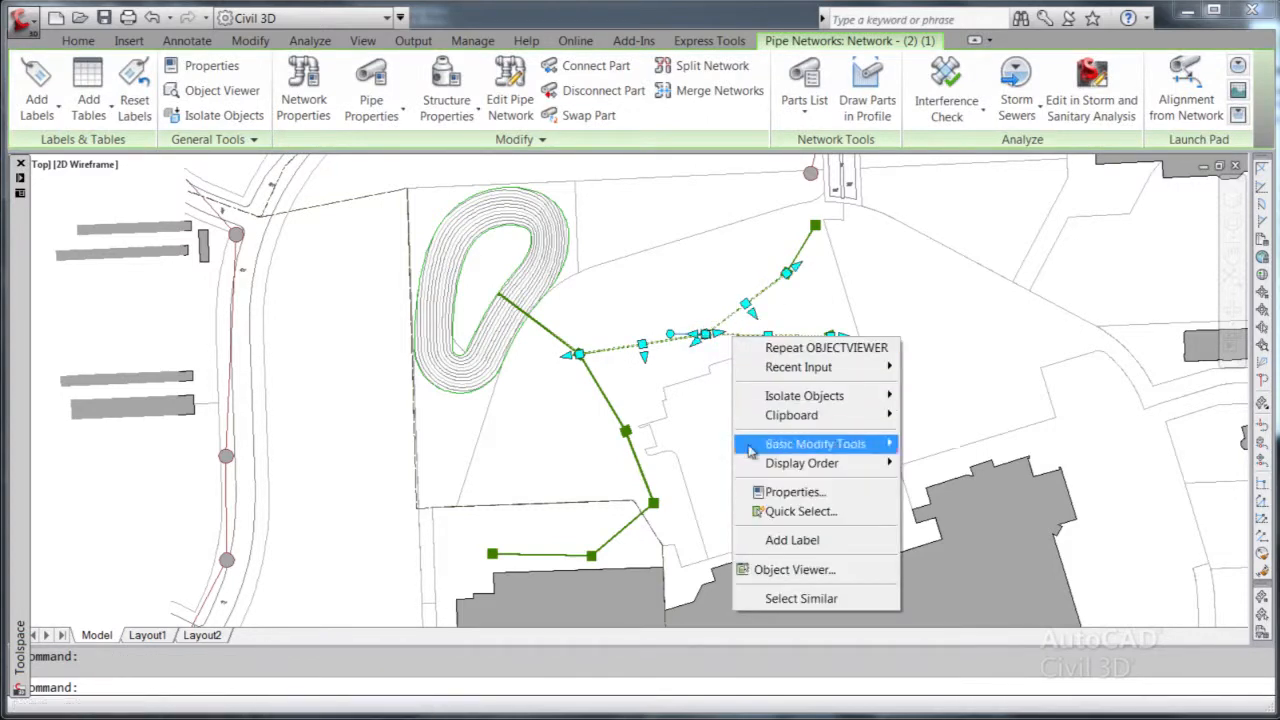
{"action": "left_click", "coordinate": [780, 567]}
{"action": "left_click_drag", "start_coordinate": [765, 351], "coordinate": [789, 430]}
{"action": "left_click", "coordinate": [919, 186]}
- Export pipe network Network - (2) (1) to Storm and Sanitary Analysis and perform the analysis on it
{"action": "left_click", "coordinate": [671, 341]}
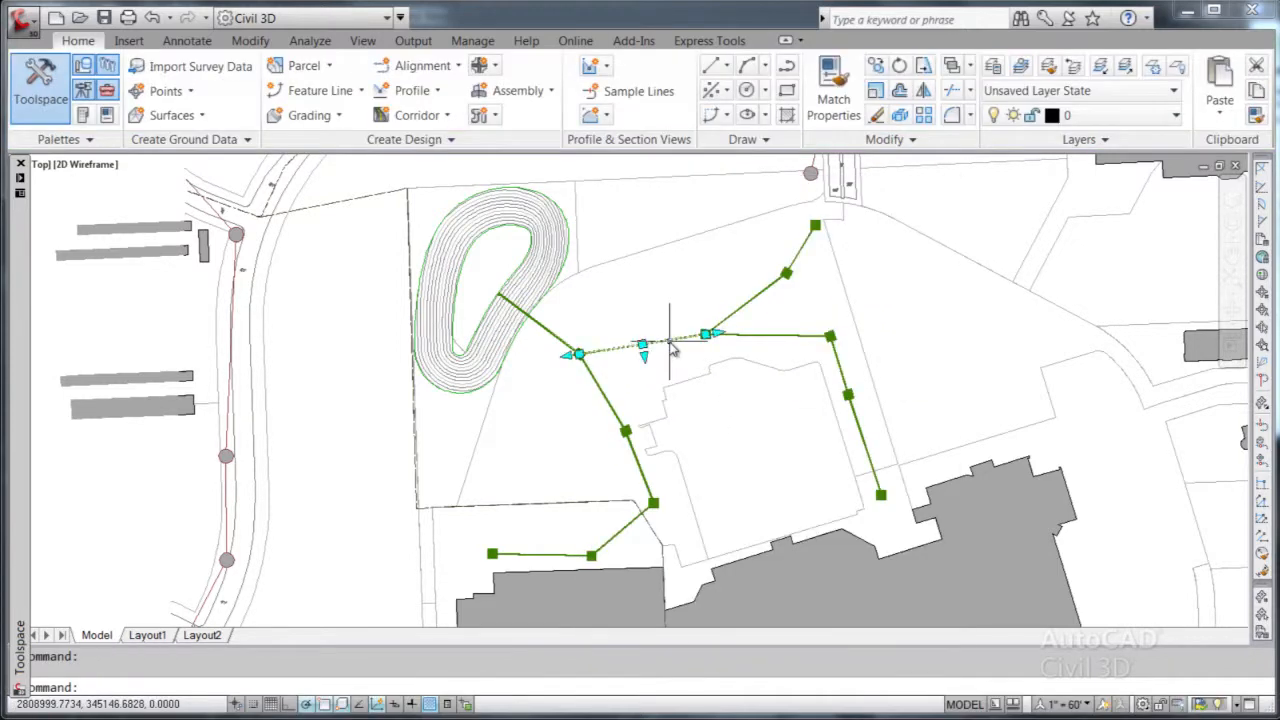
{"action": "left_click", "coordinate": [1085, 90]}
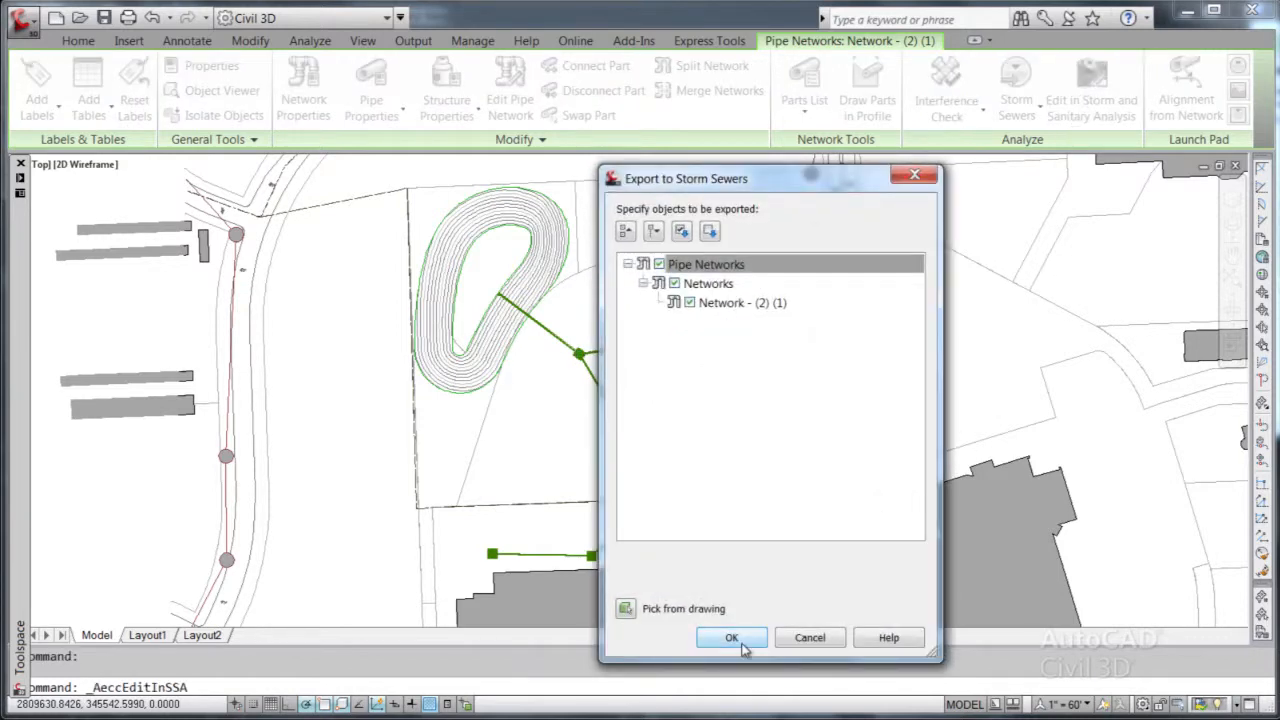
{"action": "left_click", "coordinate": [731, 638]}
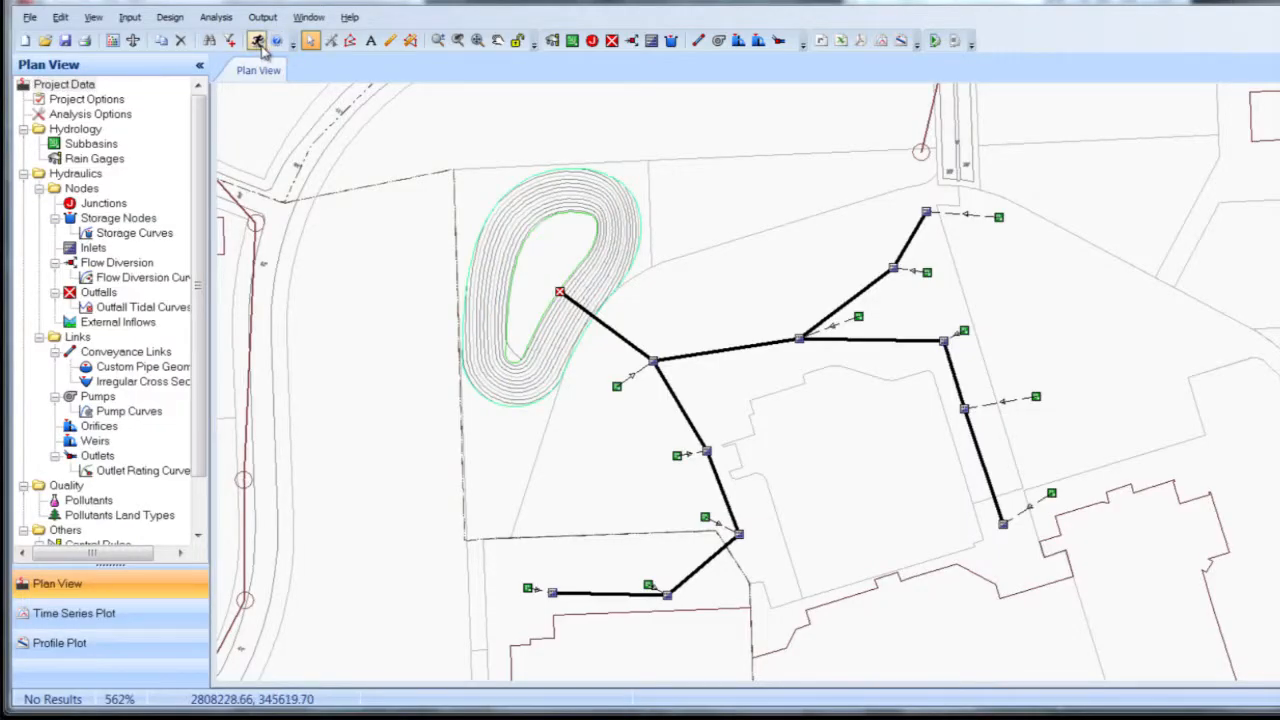
{"action": "left_click", "coordinate": [258, 42]}
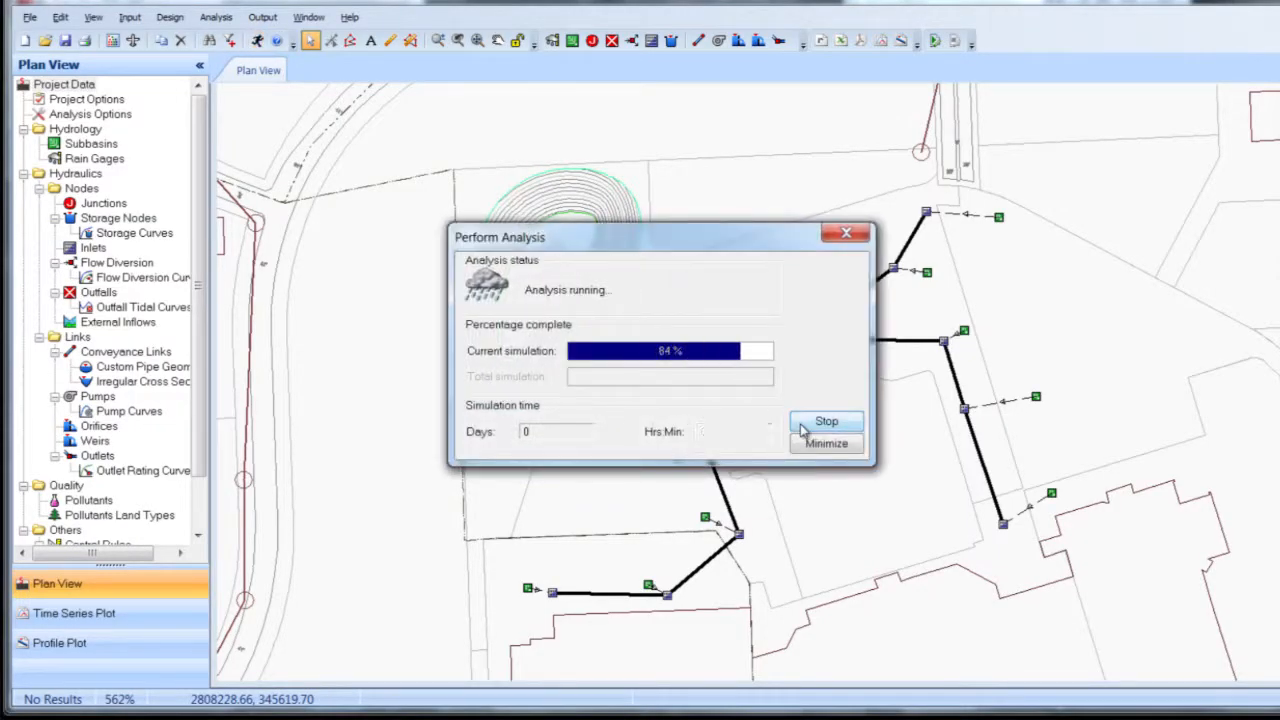
{"action": "left_click", "coordinate": [826, 447]}
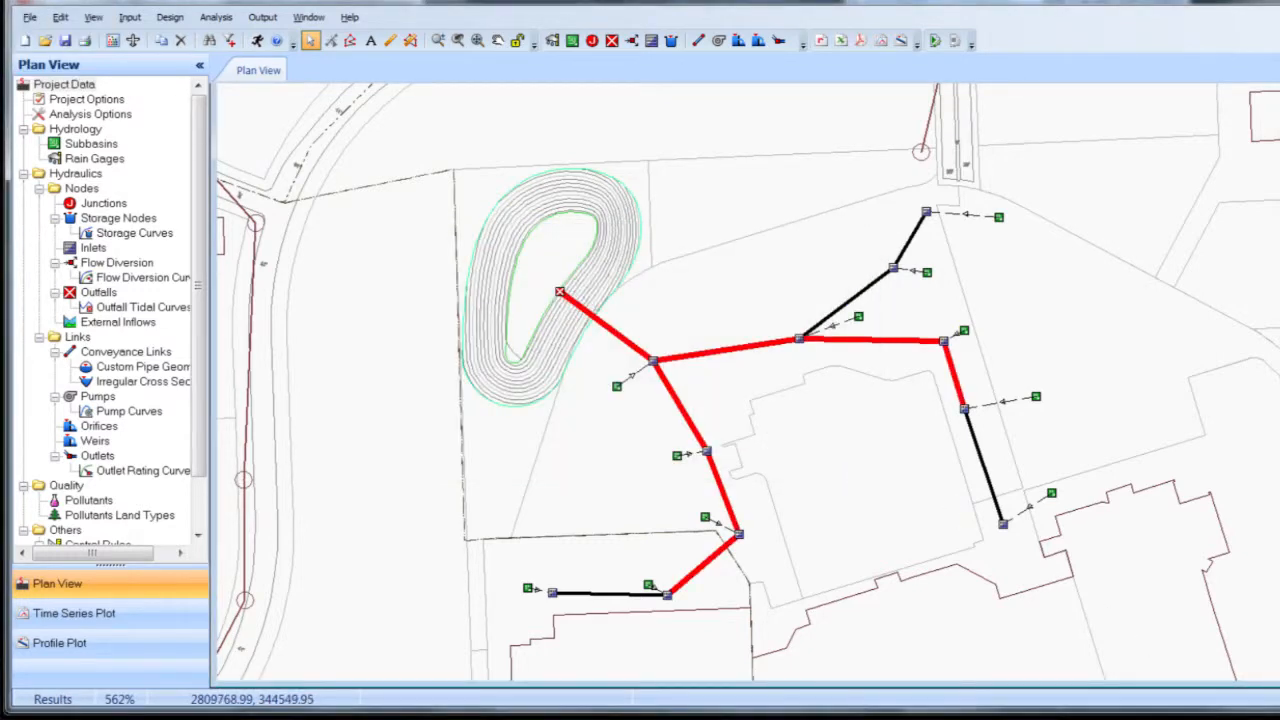
- Plot the storm sewer profile from Structure - (7) to the pond outfall Out-1Pipe - (3)
{"action": "left_click", "coordinate": [113, 645]}
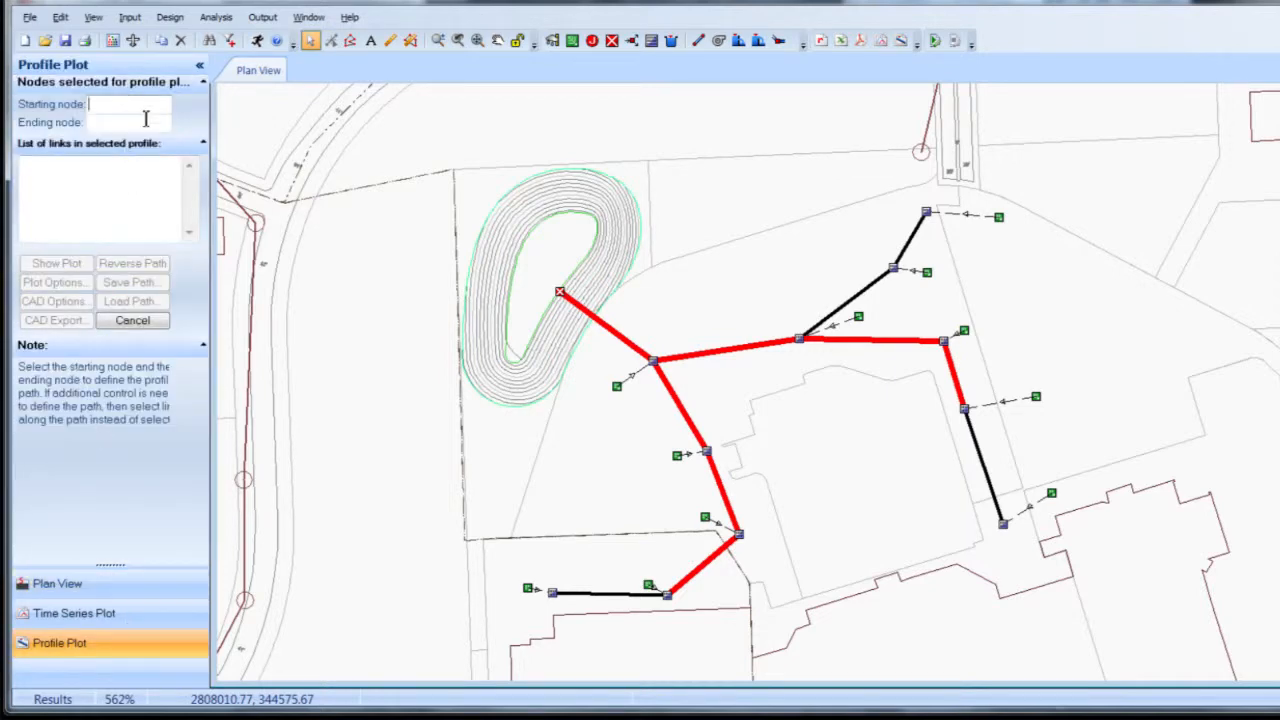
{"action": "left_click", "coordinate": [667, 594]}
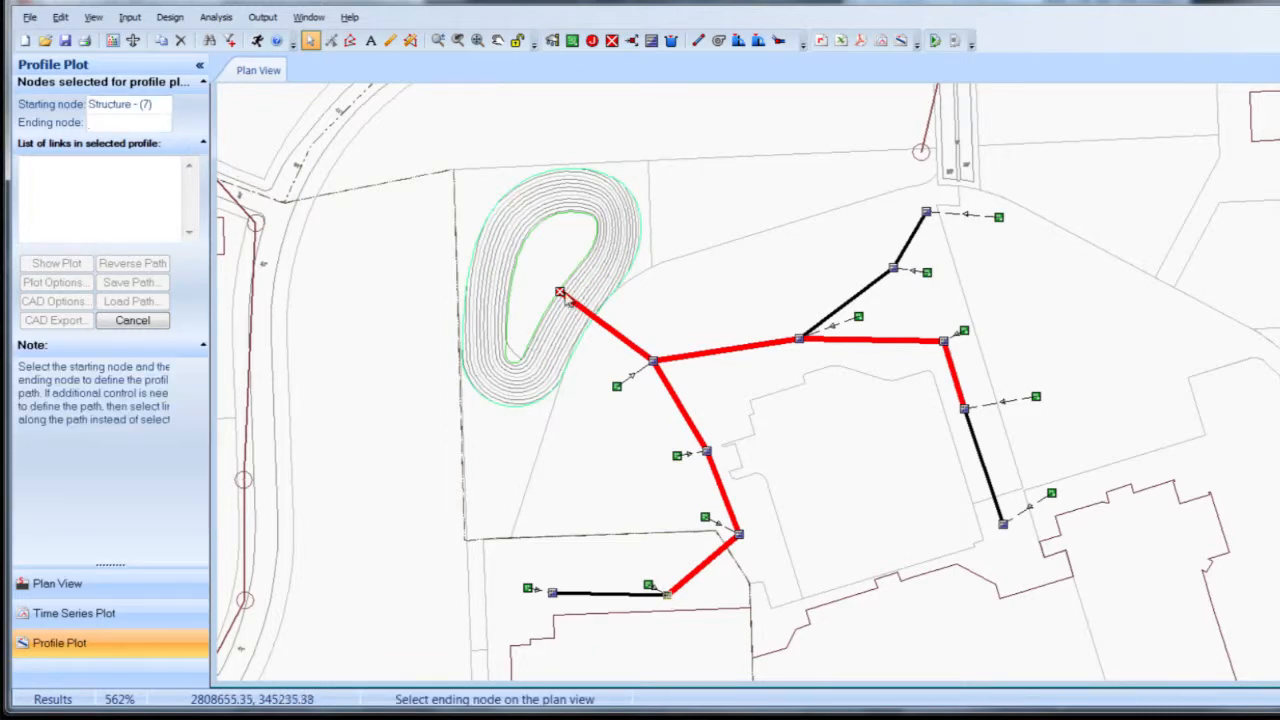
{"action": "left_click", "coordinate": [560, 293]}
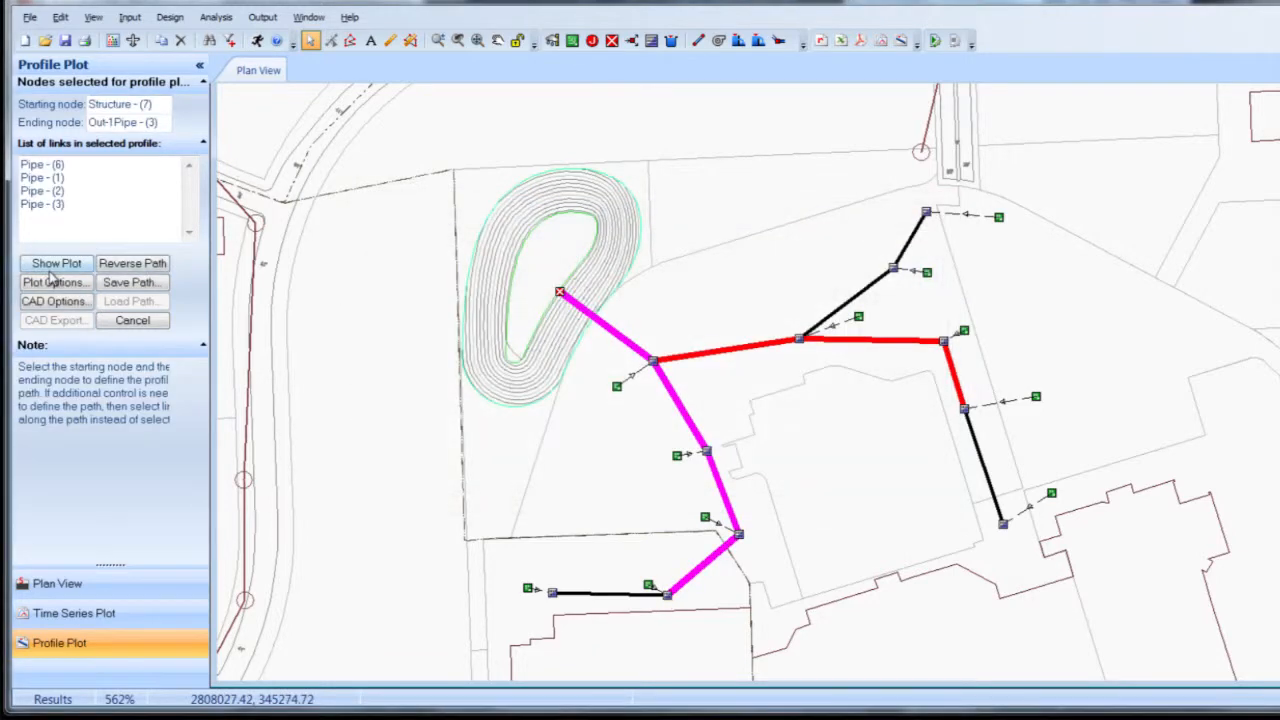
{"action": "left_click", "coordinate": [56, 265]}
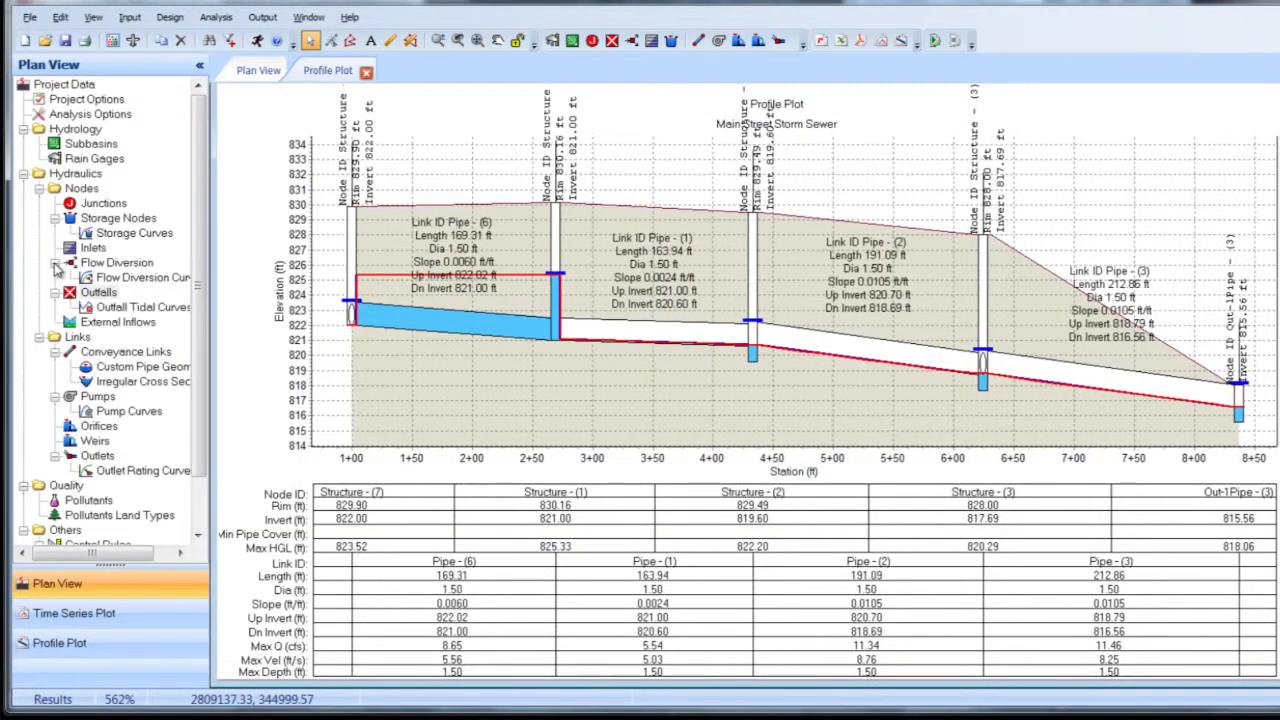
- Play the output animation on the profile plot to examine how water flows through the pipes during the storm
{"action": "left_click", "coordinate": [262, 17]}
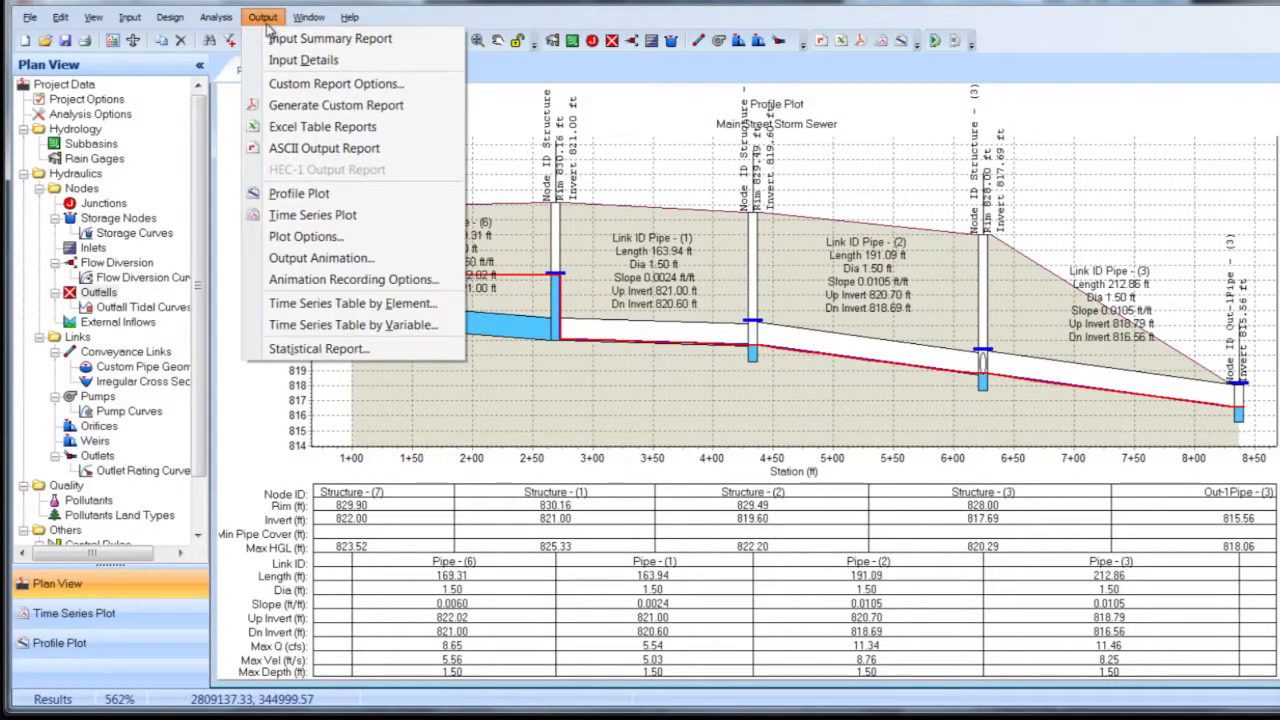
{"action": "left_click", "coordinate": [300, 260]}
{"action": "left_click", "coordinate": [709, 622]}
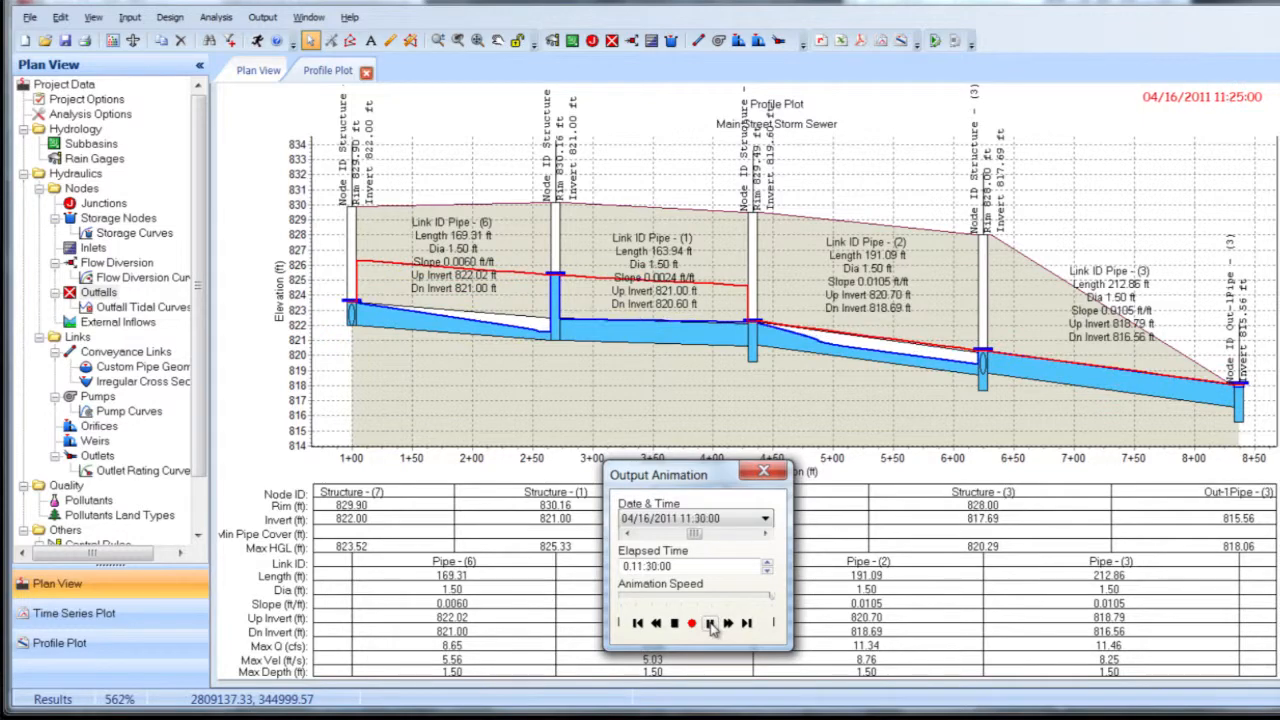
{"action": "left_click", "coordinate": [764, 470]}
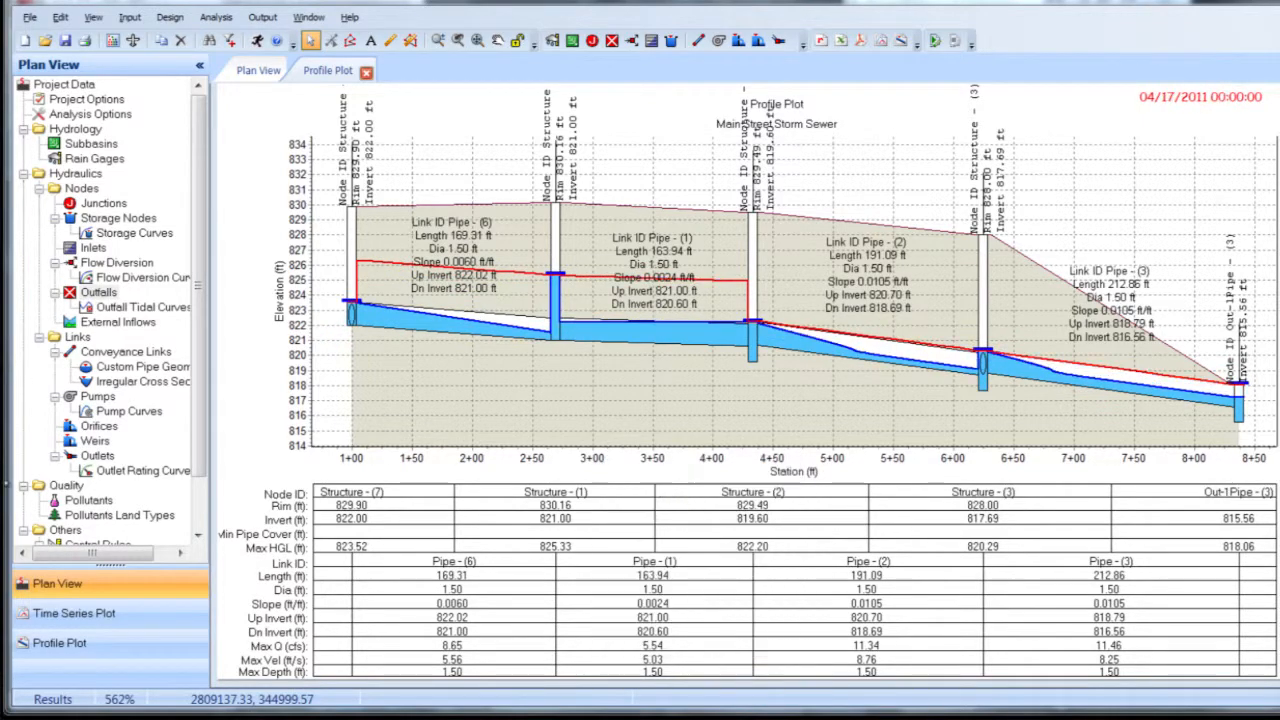
- Set the diameter of Pipe - (8), northeast of the proposed building, to 24 inches and rerun the analysis
{"action": "left_click", "coordinate": [57, 584]}
{"action": "double_click", "coordinate": [910, 362]}
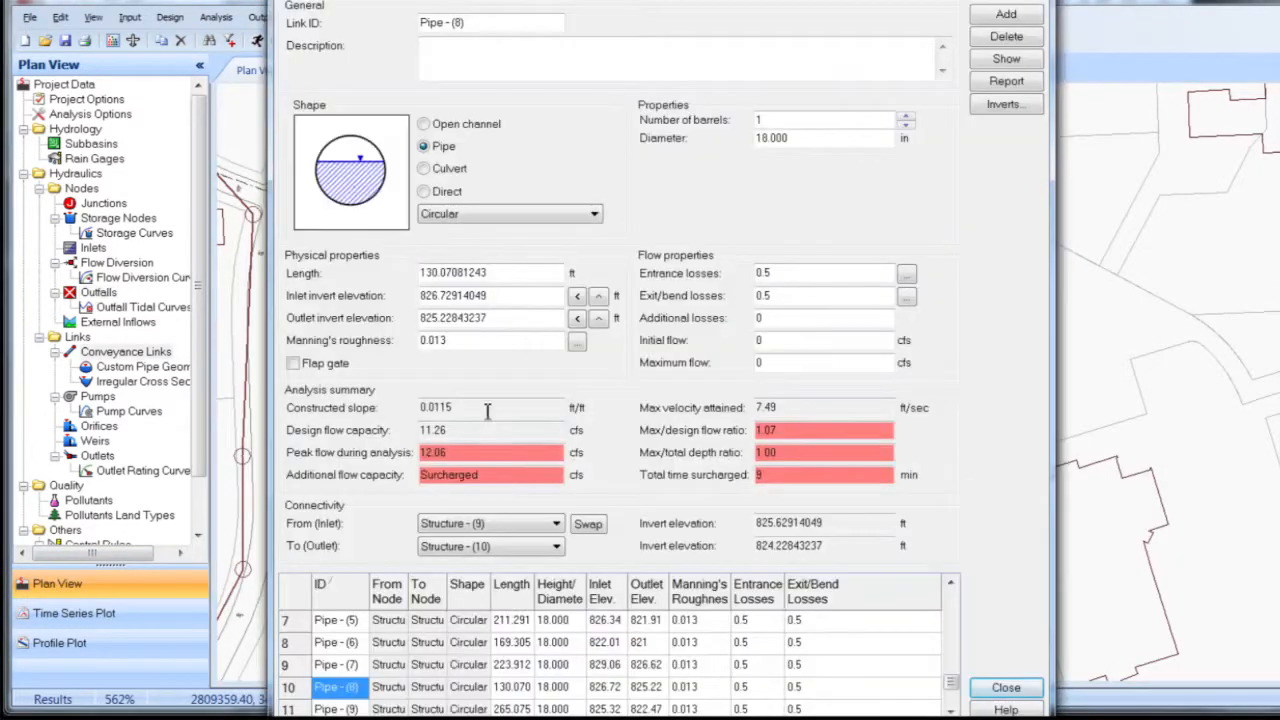
{"action": "double_click", "coordinate": [824, 140]}
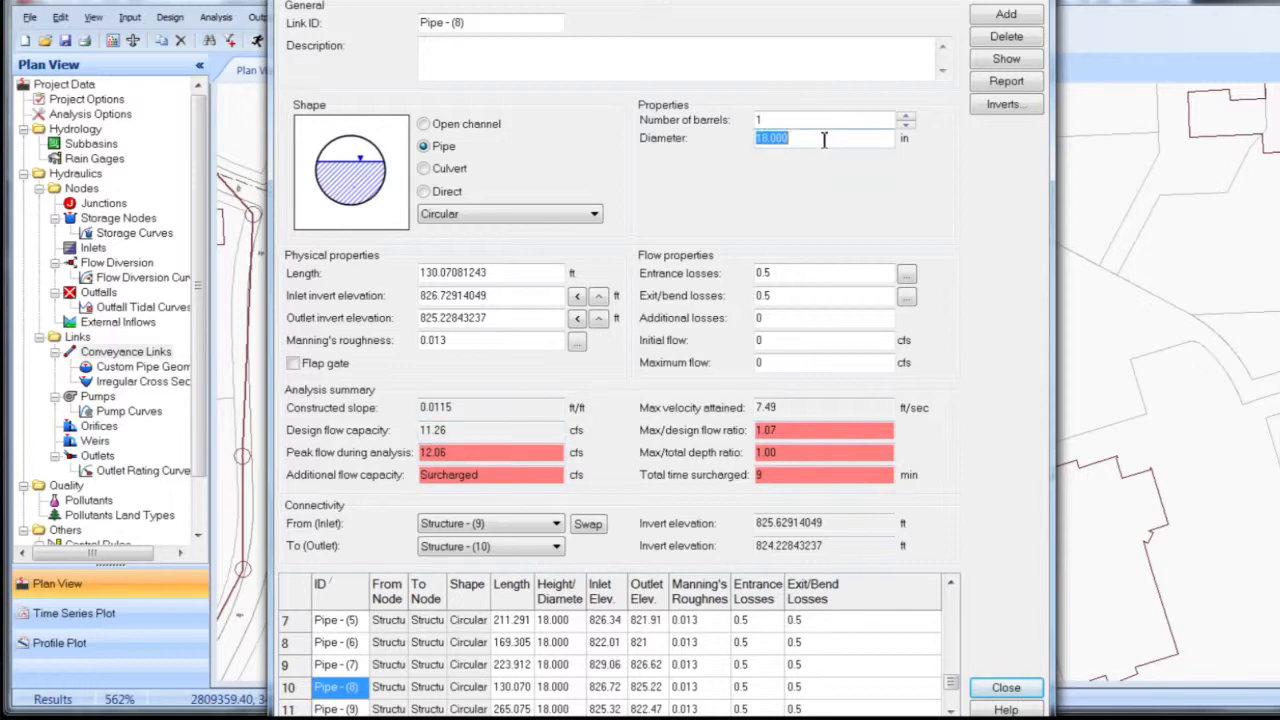
{"action": "type", "text": "24"}
{"action": "key", "text": "Return"}
{"action": "left_click", "coordinate": [260, 43]}
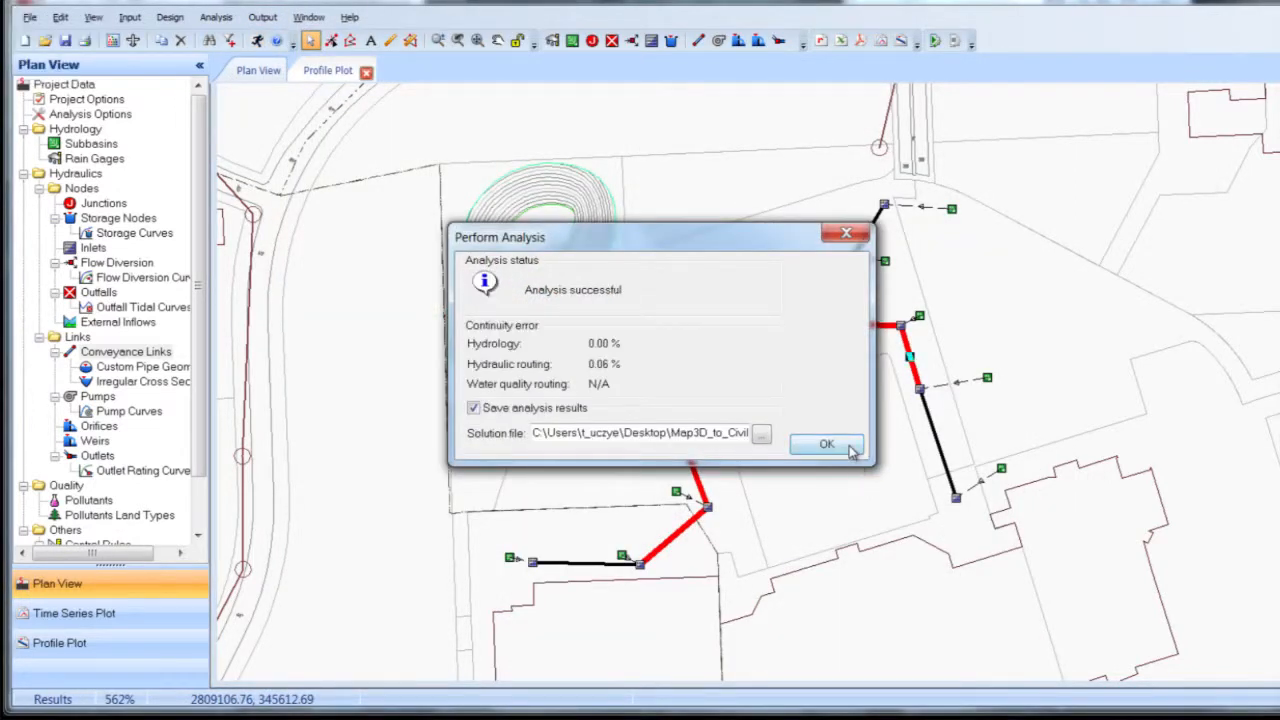
{"action": "left_click", "coordinate": [826, 445]}
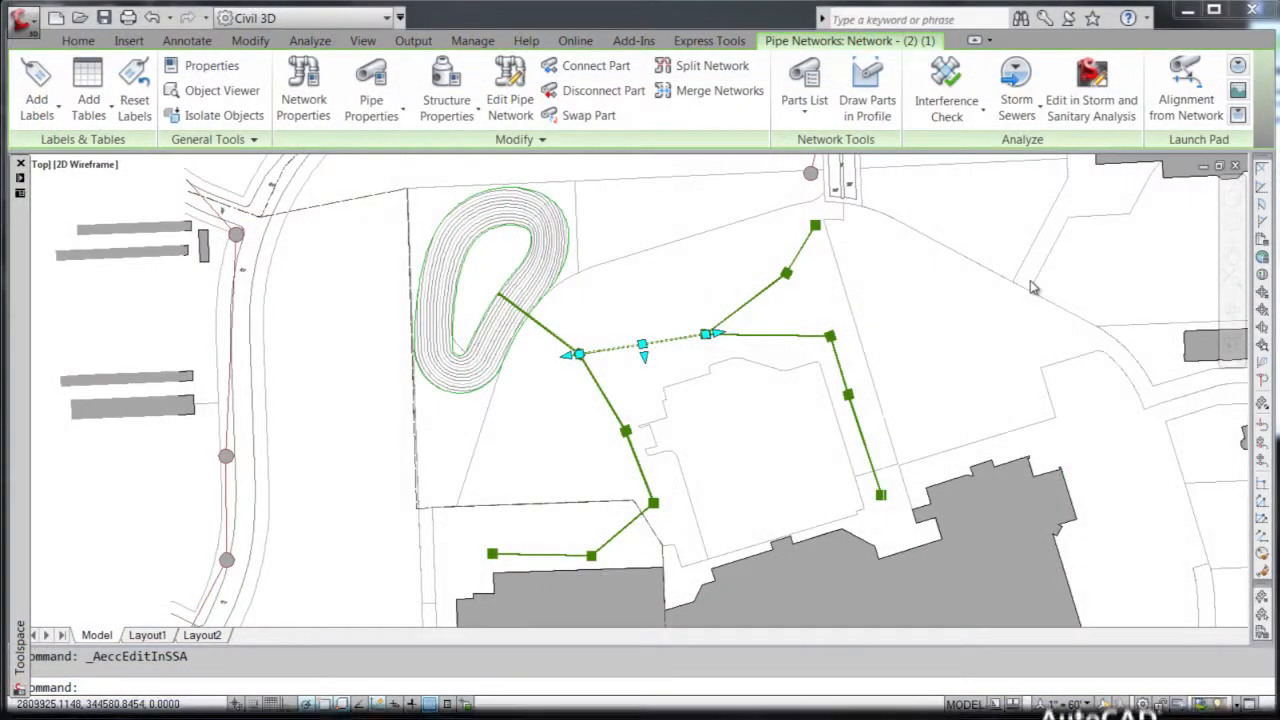
- Switch to Civil 3D and import Bim City Mall Area SSA.stm, updating the existing pipe network
{"action": "left_click", "coordinate": [1018, 112]}
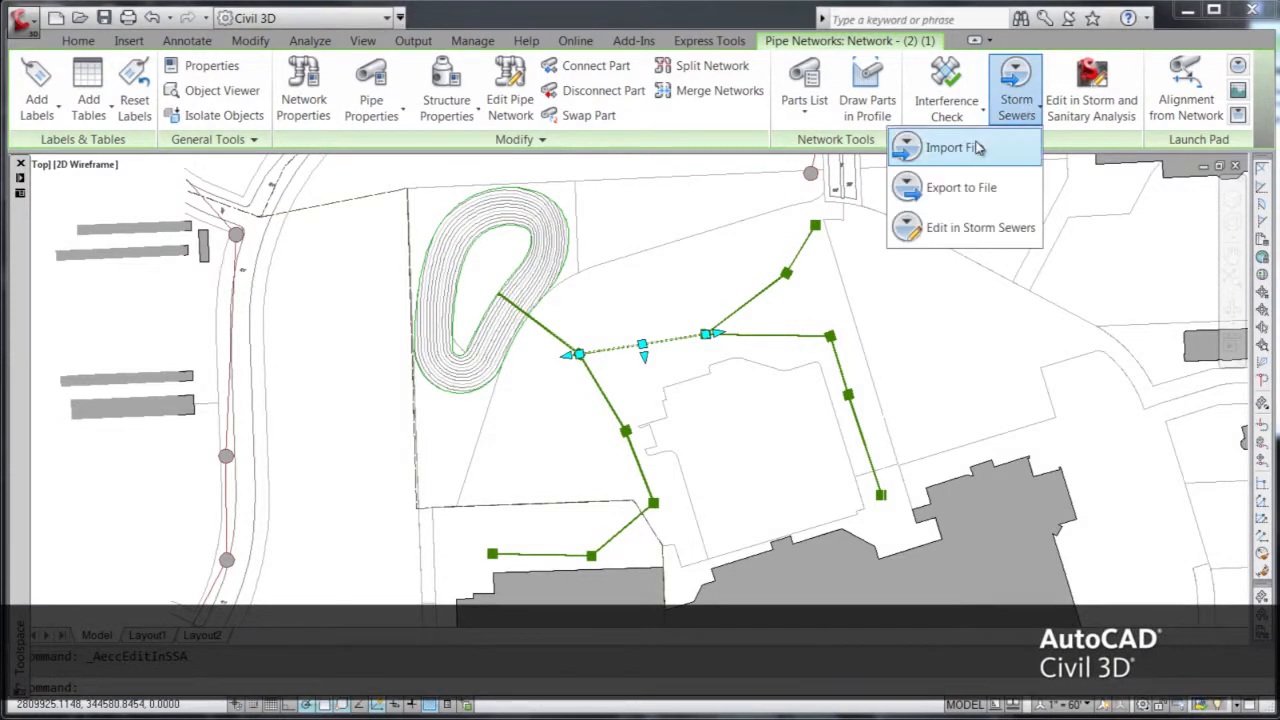
{"action": "left_click", "coordinate": [975, 150]}
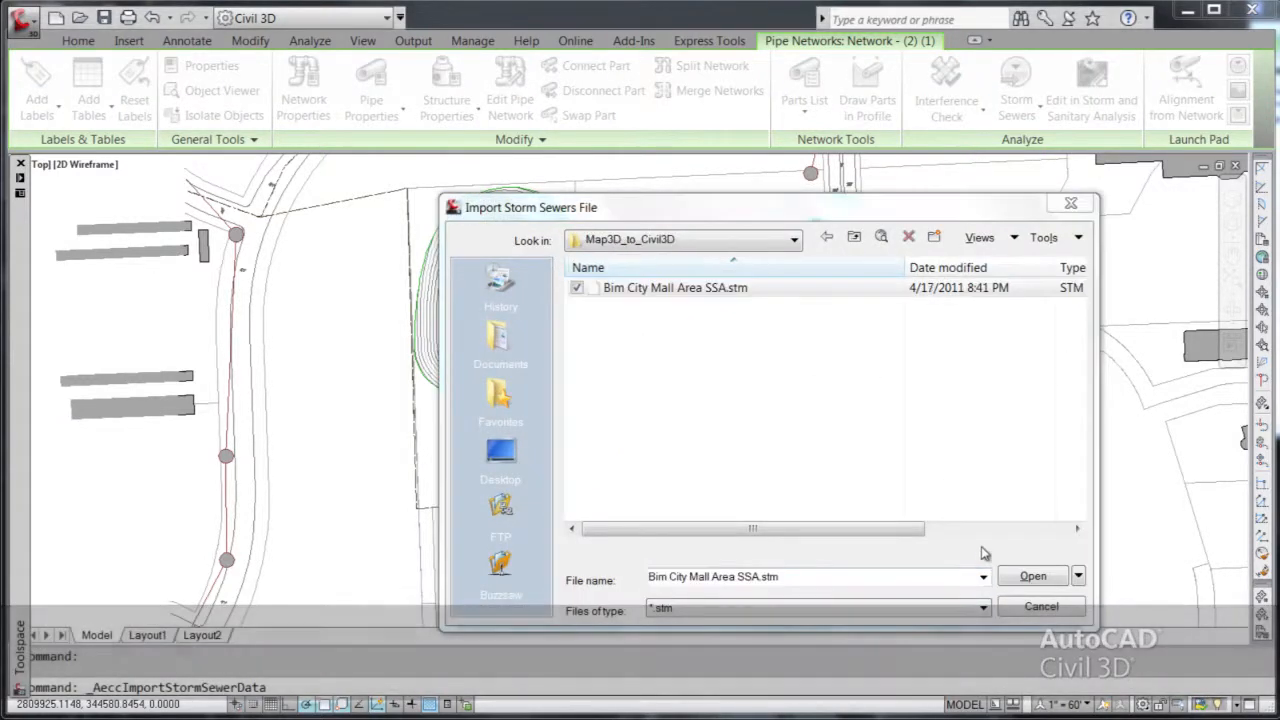
{"action": "left_click", "coordinate": [1031, 576]}
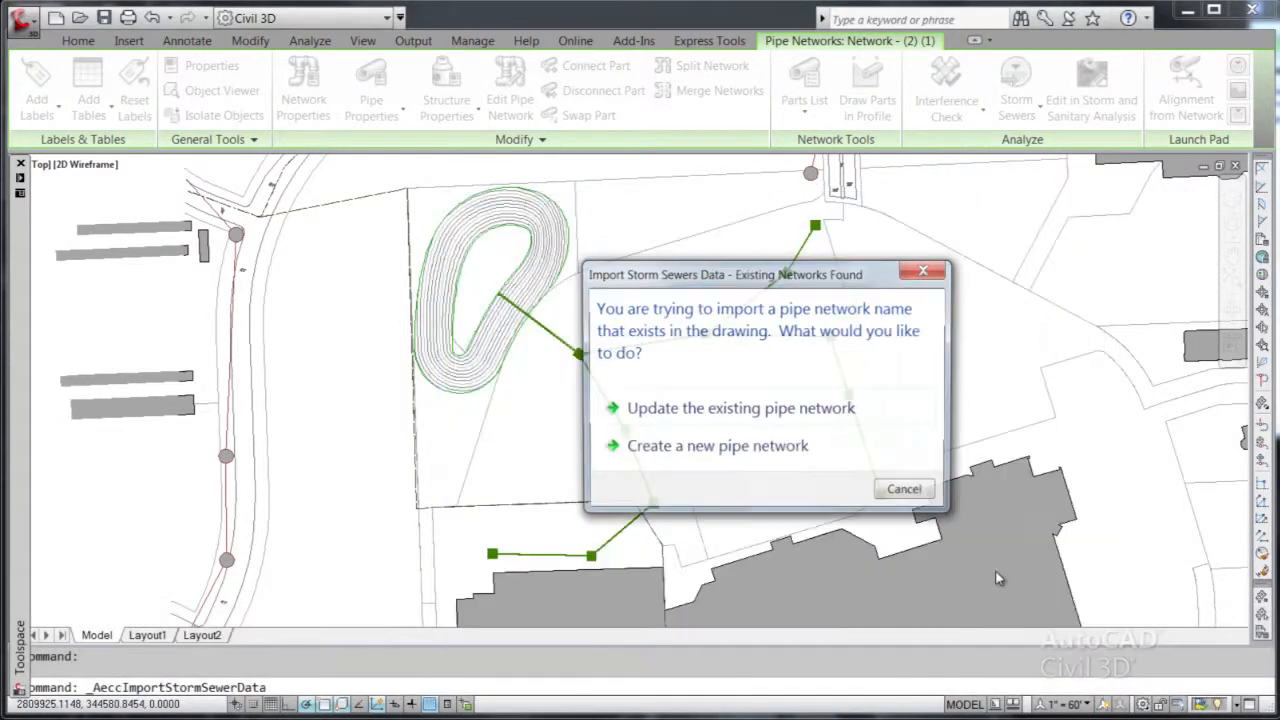
{"action": "left_click", "coordinate": [869, 410]}
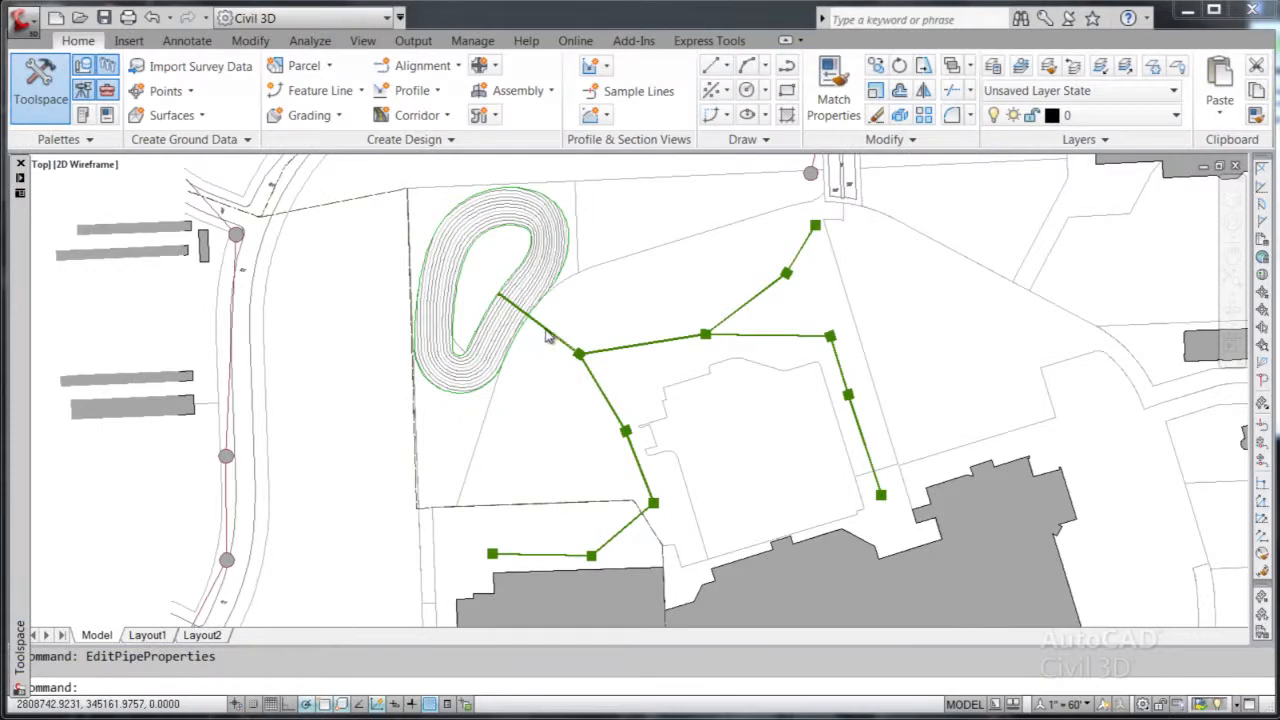
- Check the part data and inner diameter of the pipe that drains into the pond
{"action": "left_click", "coordinate": [545, 338]}
{"action": "right_click", "coordinate": [542, 330]}
{"action": "left_click", "coordinate": [625, 582]}
{"action": "left_click_drag", "start_coordinate": [1056, 320], "coordinate": [1050, 546]}
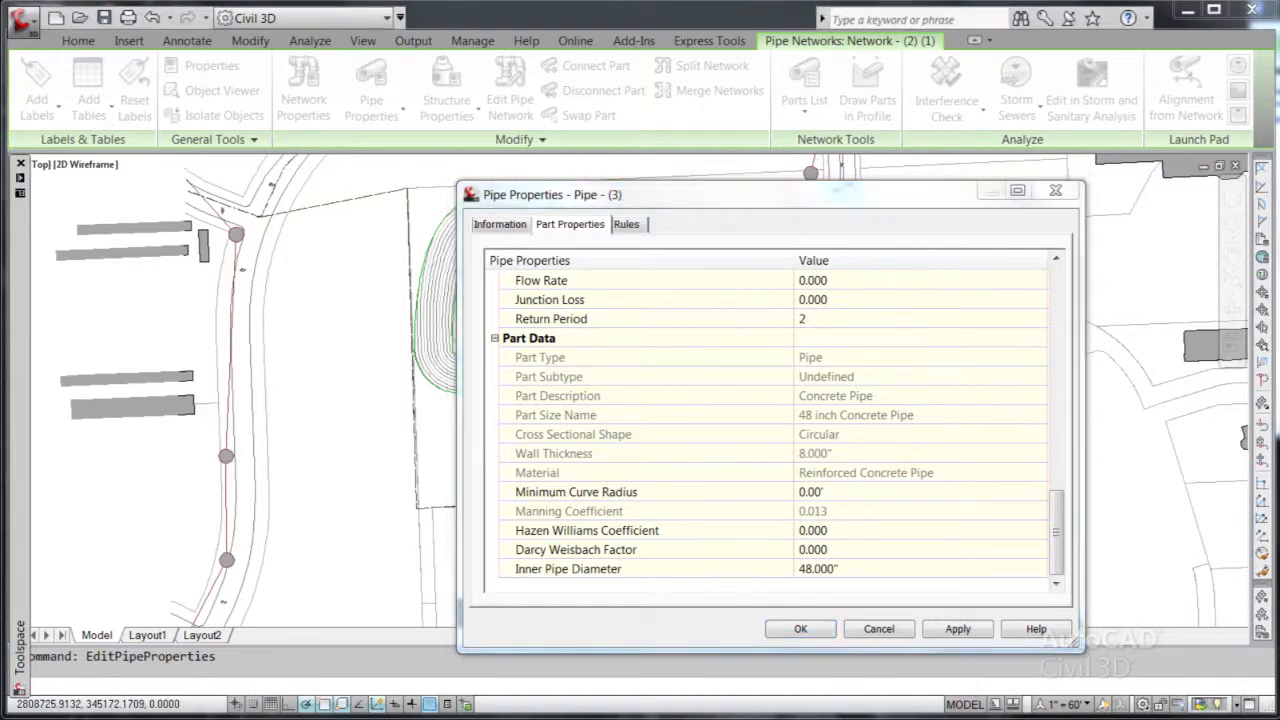
{"action": "left_click", "coordinate": [798, 629]}
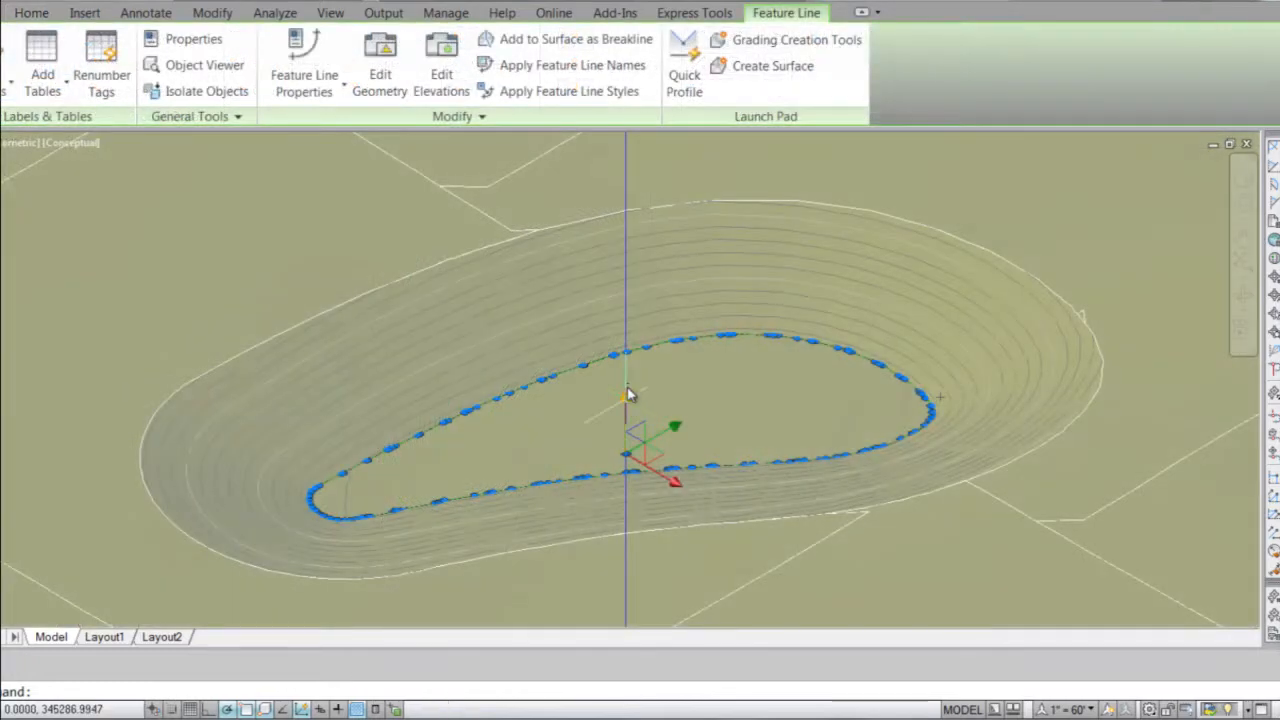
{"action": "left_click", "coordinate": [628, 395]}
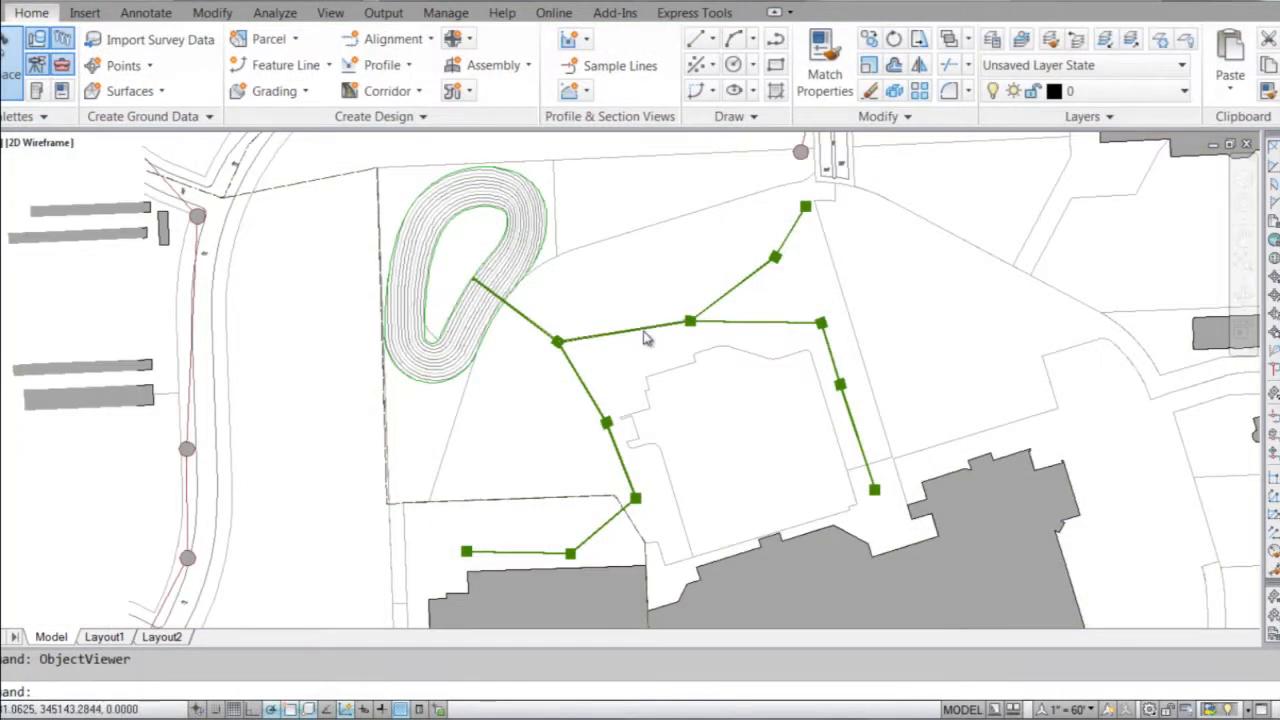
{"action": "left_click", "coordinate": [645, 331]}
{"action": "left_click", "coordinate": [714, 316]}
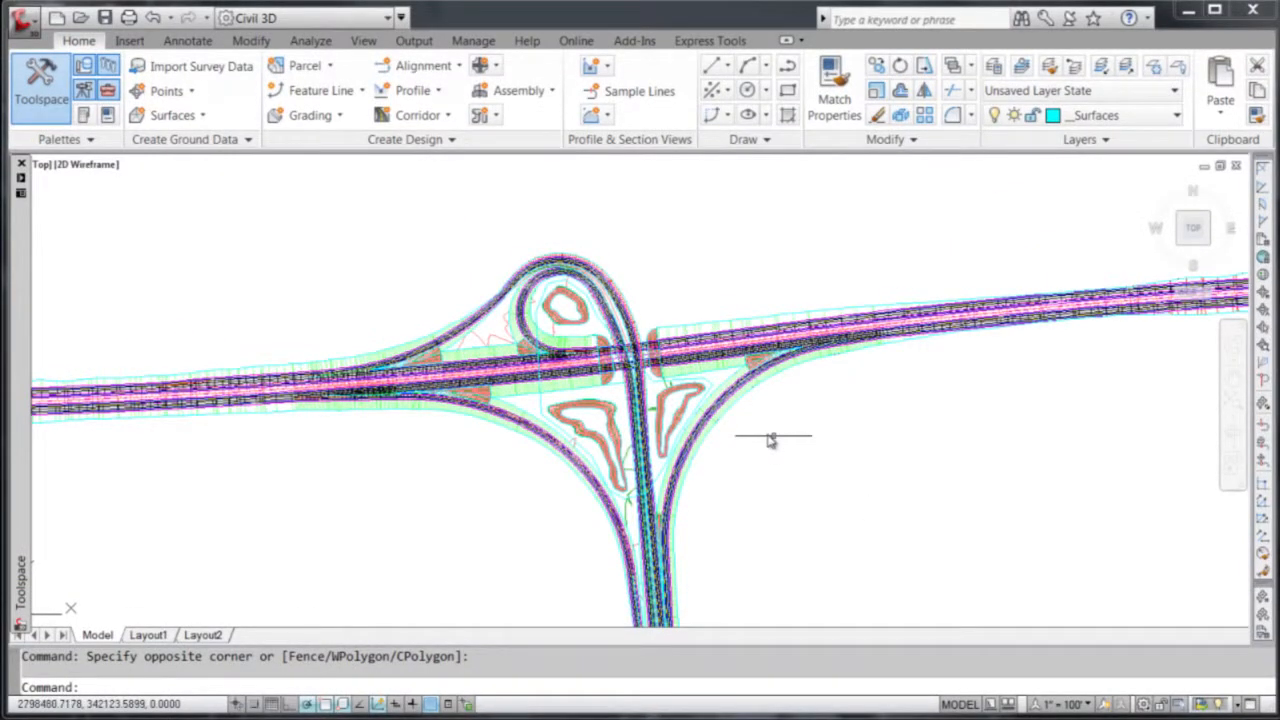
- Examine the cross section of the COR 05 - Ramp From Airport corridor in the Section Editor
{"action": "left_click", "coordinate": [718, 418]}
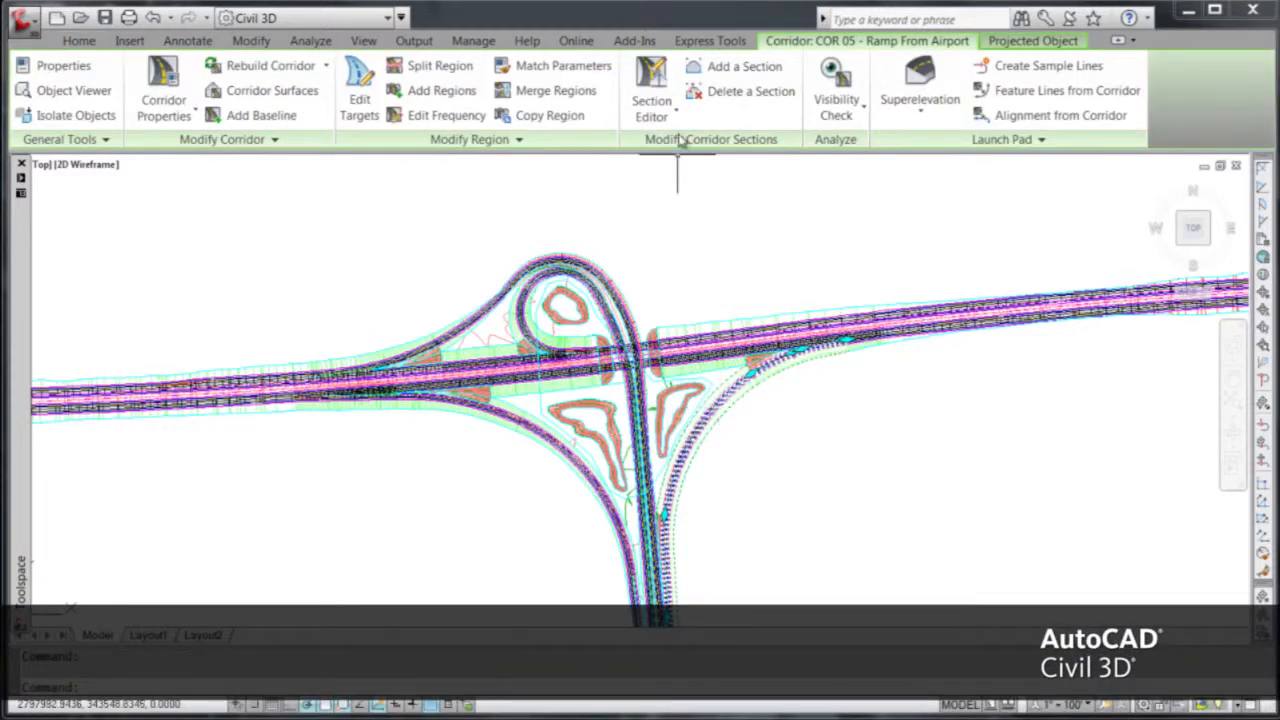
{"action": "left_click", "coordinate": [658, 80]}
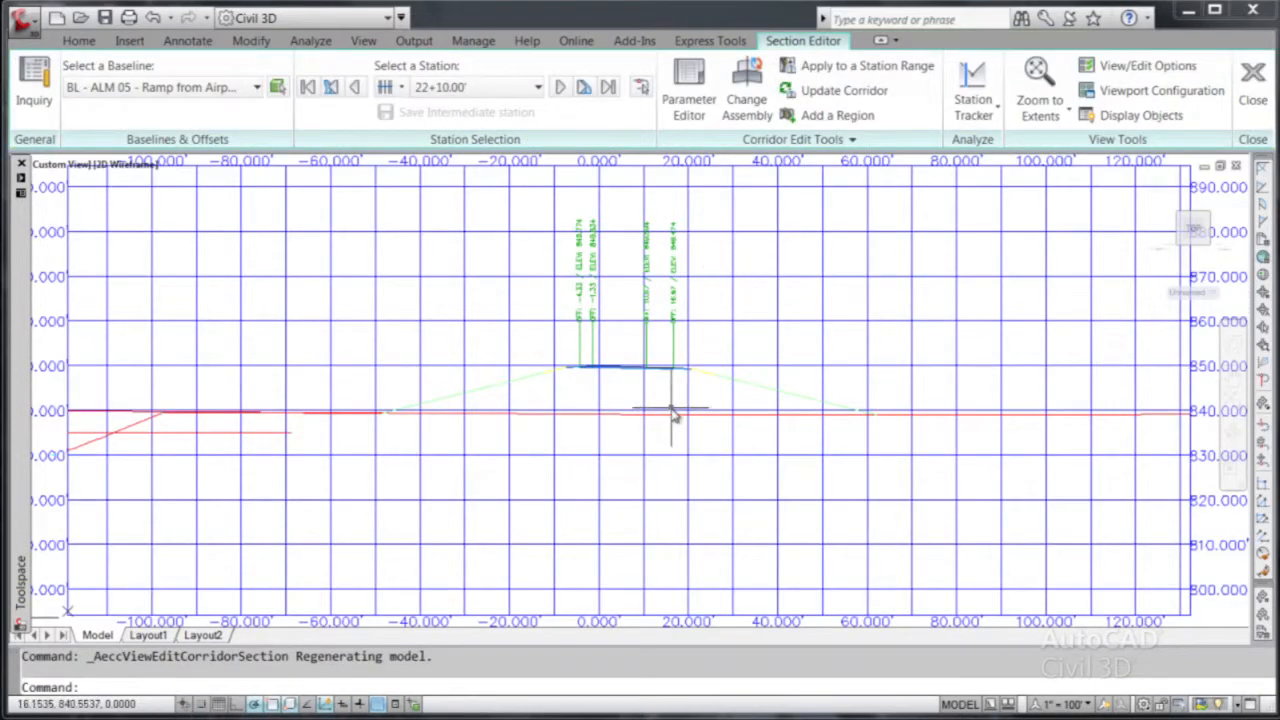
{"action": "scroll", "coordinate": [672, 415], "scroll_direction": "up", "scroll_amount": 2}
{"action": "scroll", "coordinate": [677, 383], "scroll_direction": "up", "scroll_amount": 2}
{"action": "middle_click_drag", "start_coordinate": [677, 379], "coordinate": [751, 527]}
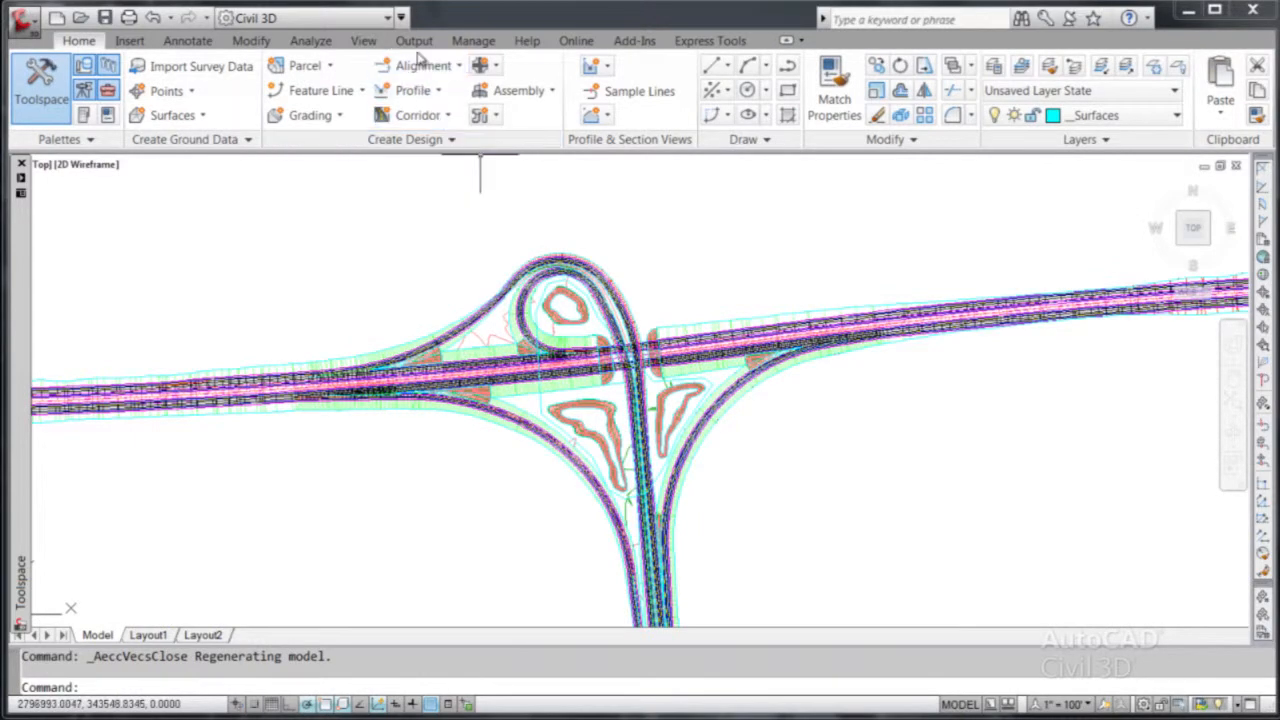
- Export the COR 05 - Ramp From Airport corridor to Civil View for 3ds Max Design as Airport-CORR 05.vsp3d
{"action": "left_click", "coordinate": [414, 41]}
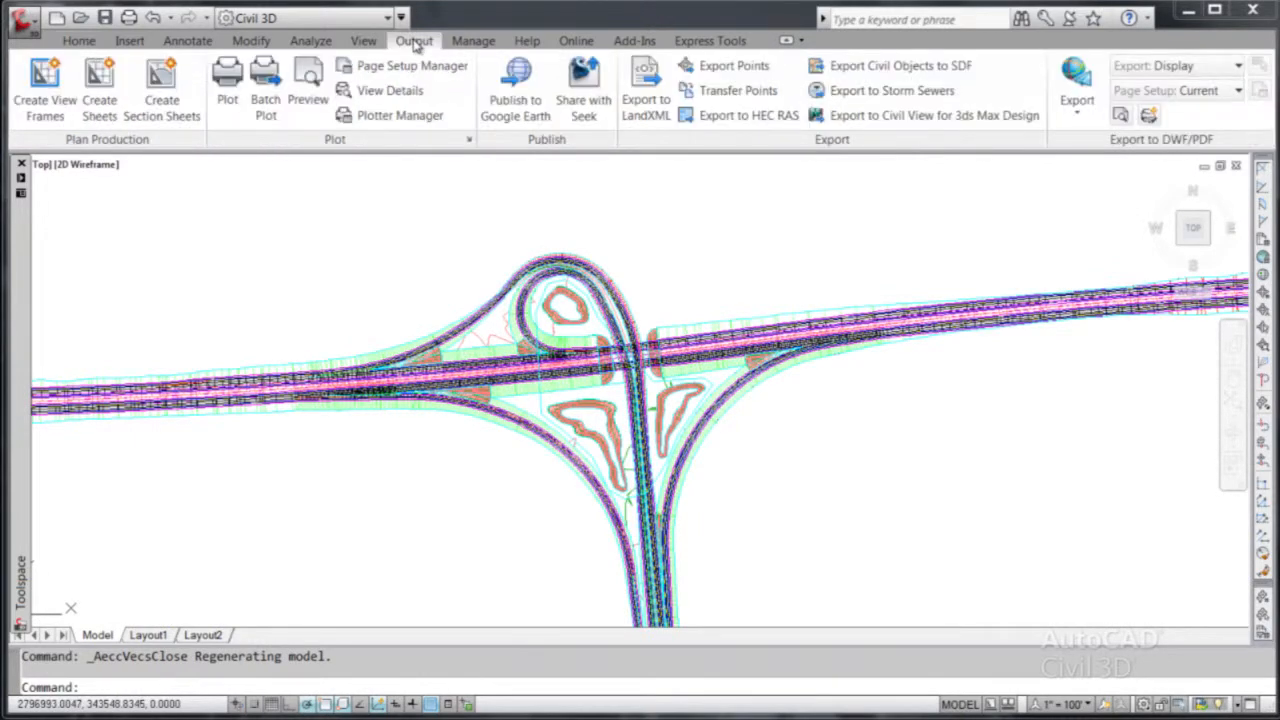
{"action": "left_click", "coordinate": [895, 124]}
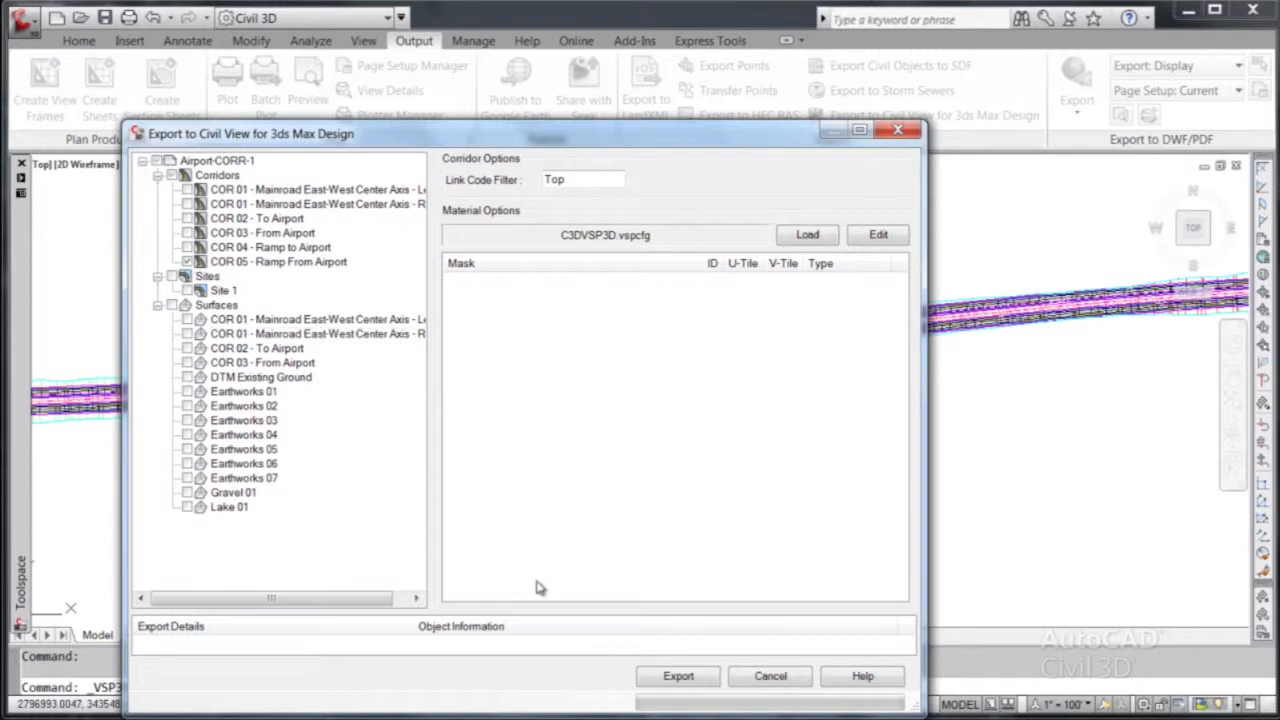
{"action": "left_click", "coordinate": [666, 678]}
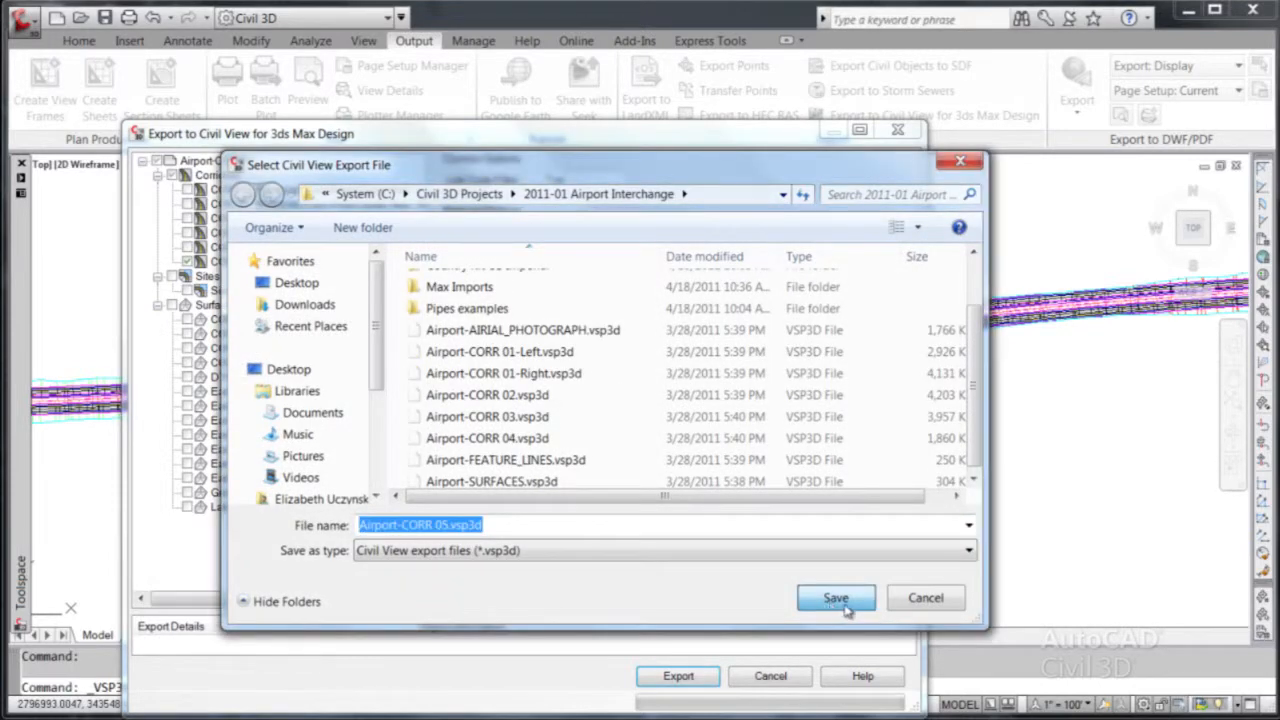
{"action": "left_click", "coordinate": [848, 606]}
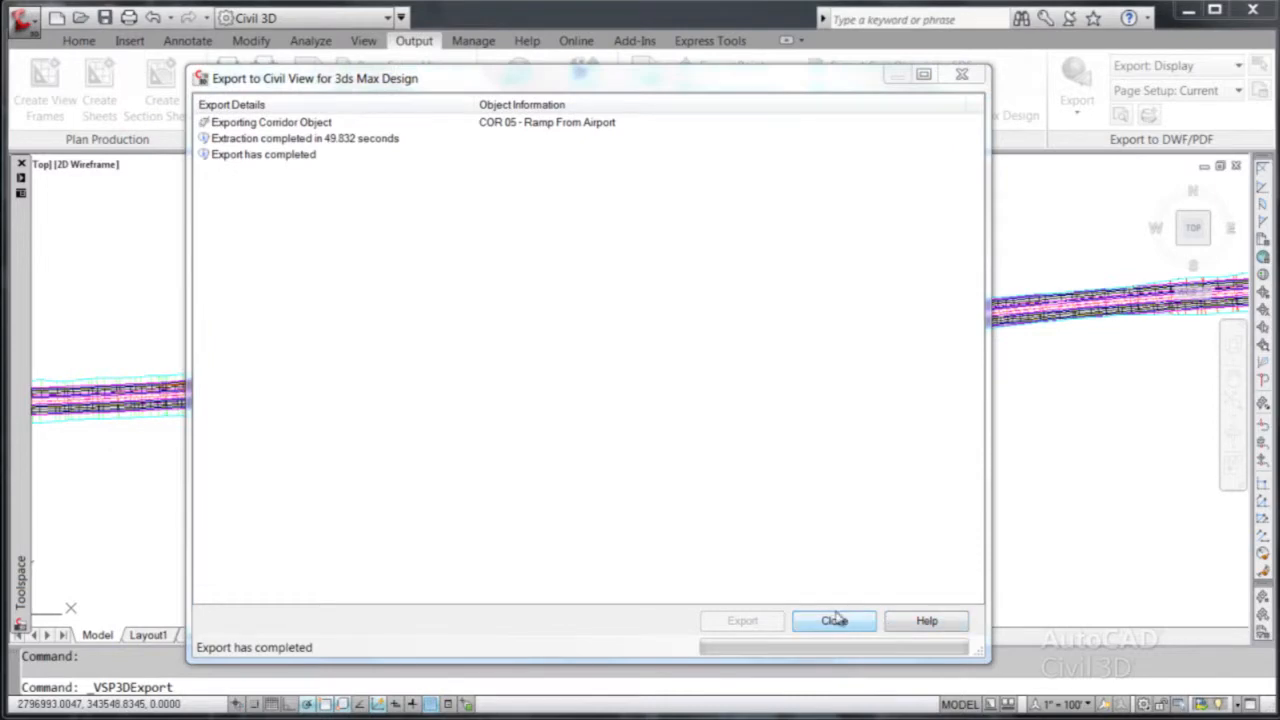
{"action": "left_click", "coordinate": [834, 621]}
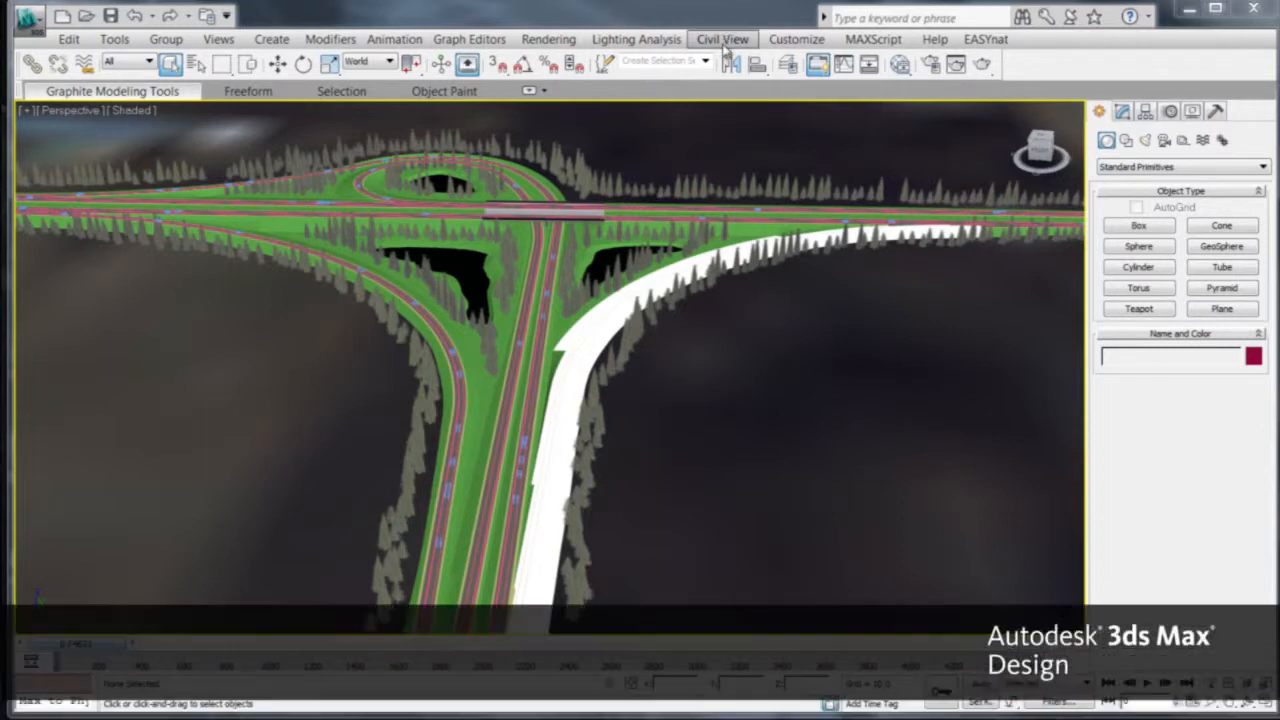
- Switch to 3ds Max Design and load Airport-CORR 05.vsp3d into the Civil View Civil 3D import
{"action": "left_click", "coordinate": [724, 40]}
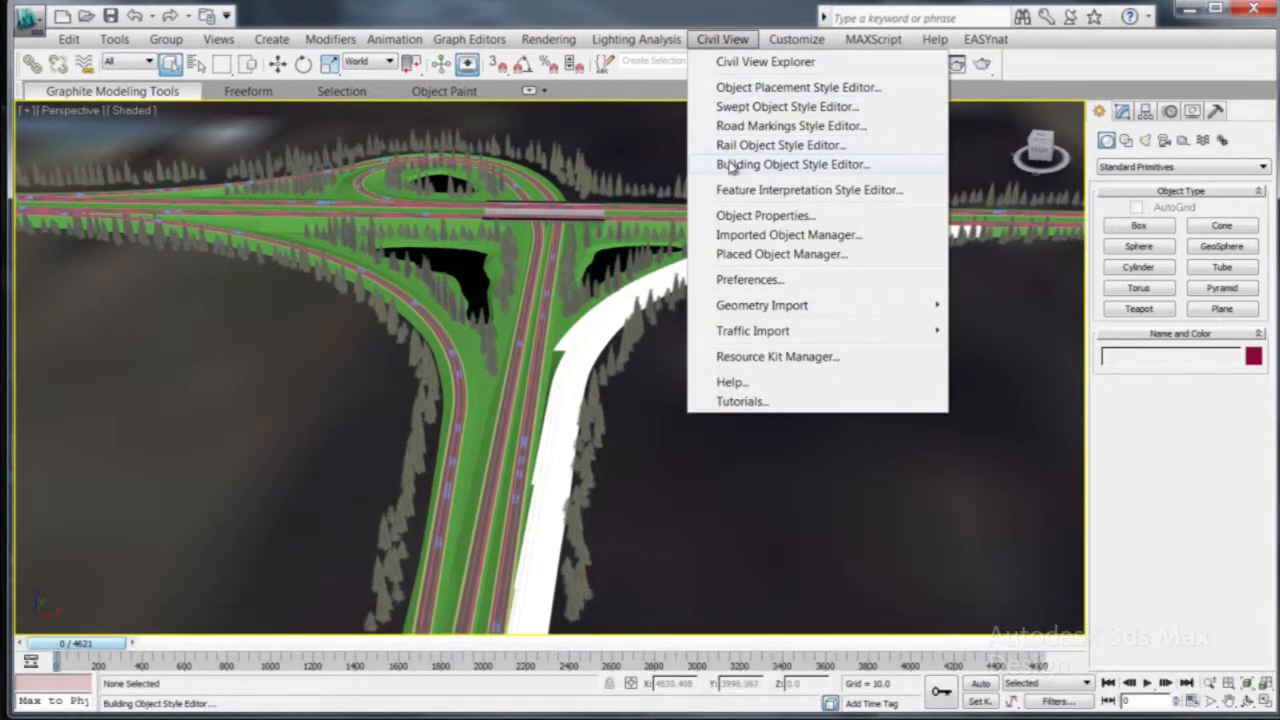
{"action": "mouse_move", "coordinate": [752, 316]}
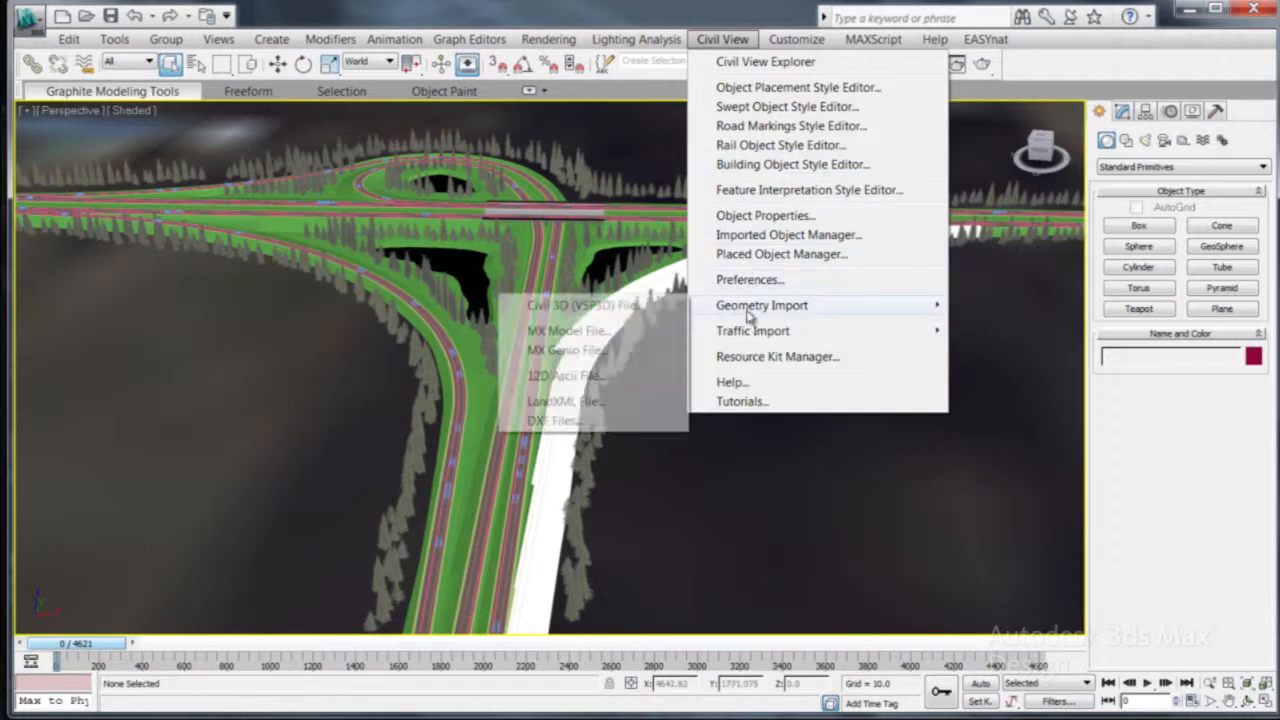
{"action": "left_click", "coordinate": [650, 313]}
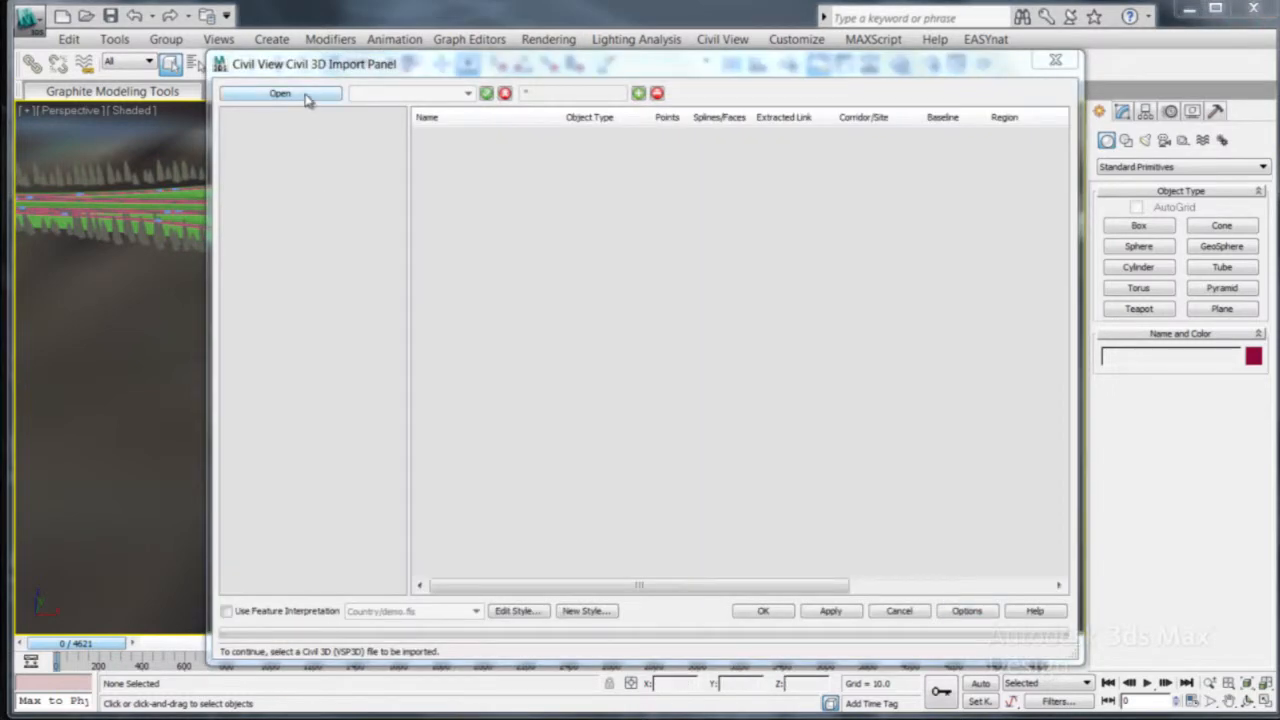
{"action": "left_click", "coordinate": [306, 94]}
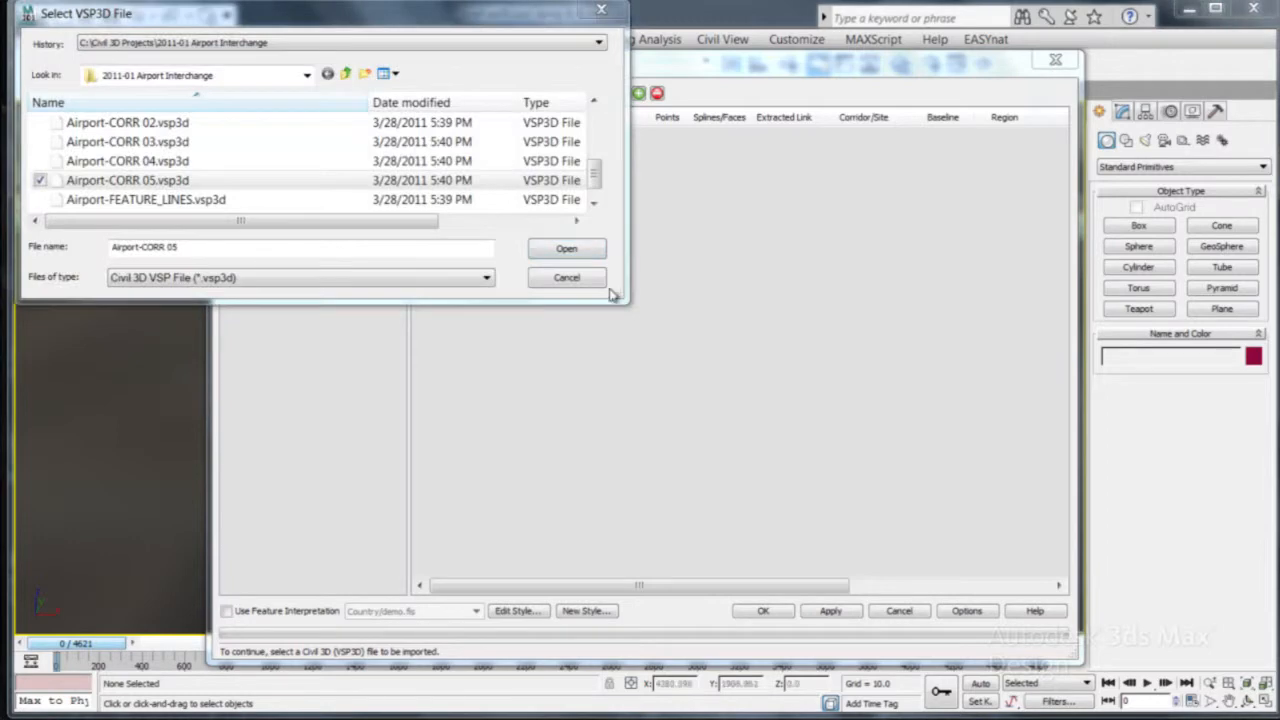
{"action": "left_click", "coordinate": [566, 249]}
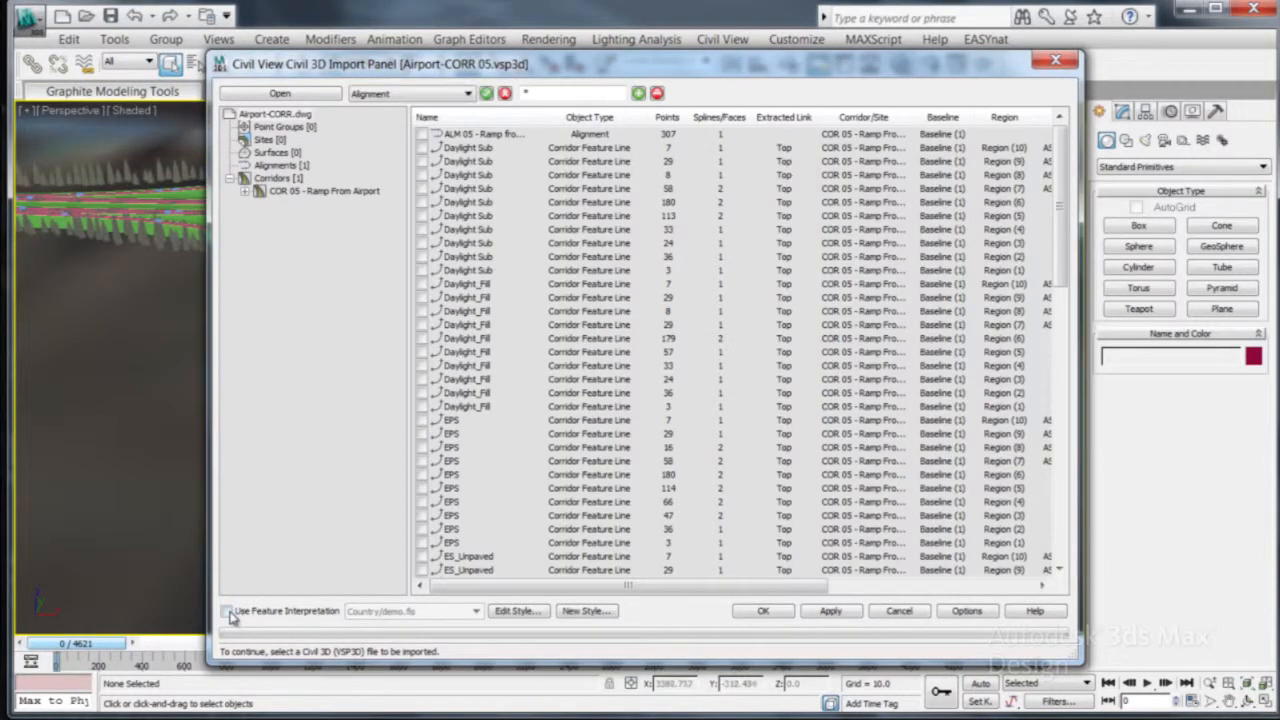
- Import the ramp corridor using the Country/demo.fis feature interpretation style and inspect the styled ramp in the scene
{"action": "left_click", "coordinate": [228, 611]}
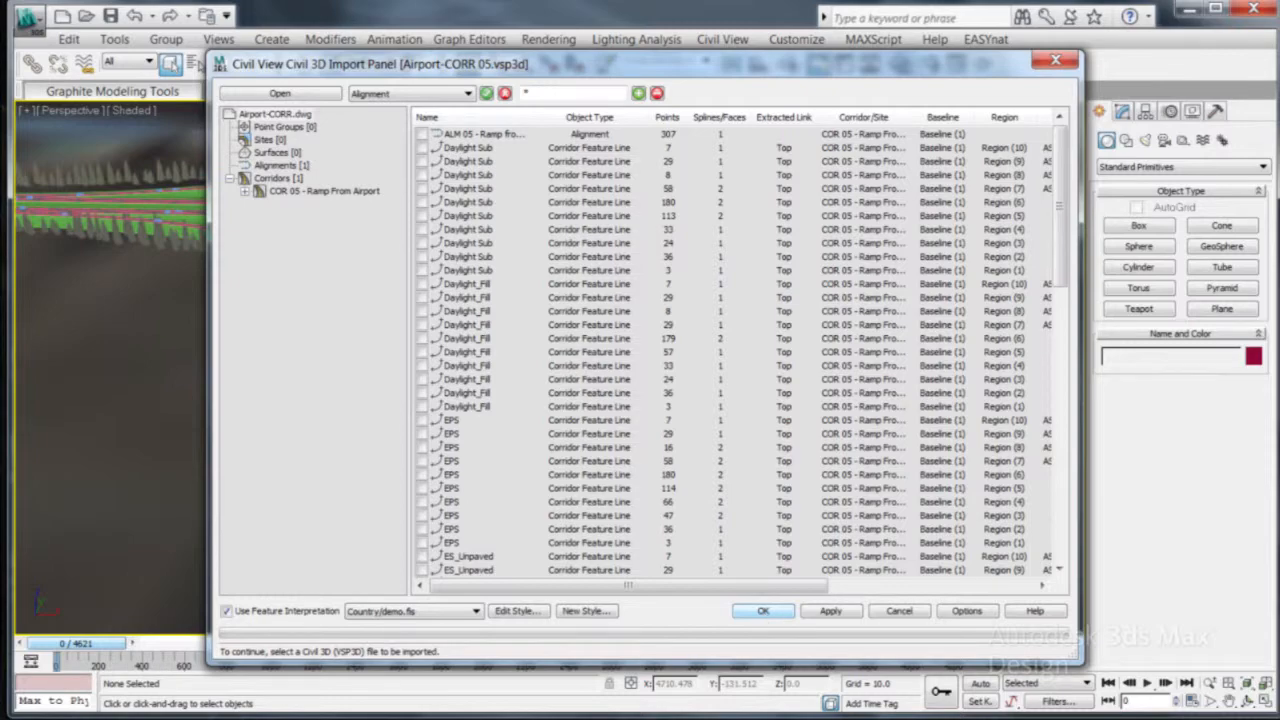
{"action": "left_click", "coordinate": [763, 611]}
{"action": "scroll", "coordinate": [623, 543], "scroll_direction": "up", "scroll_amount": 4}
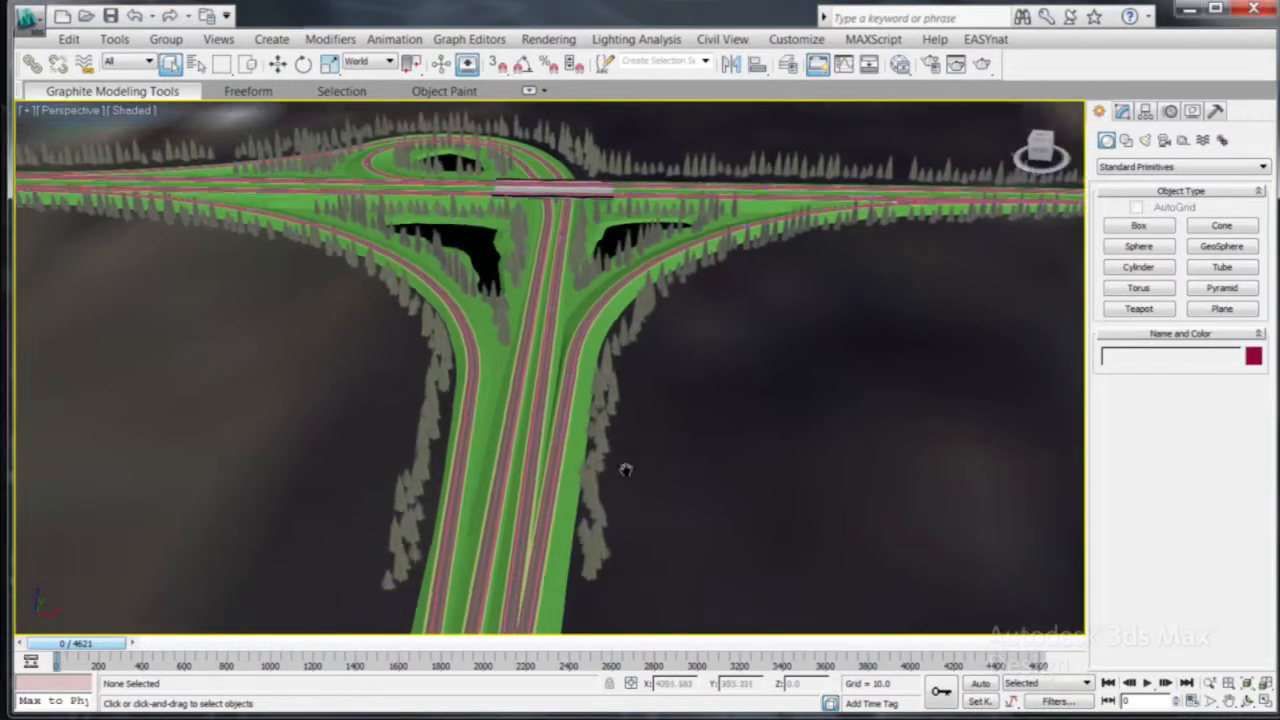
{"action": "middle_click_drag", "start_coordinate": [629, 426], "coordinate": [640, 394]}
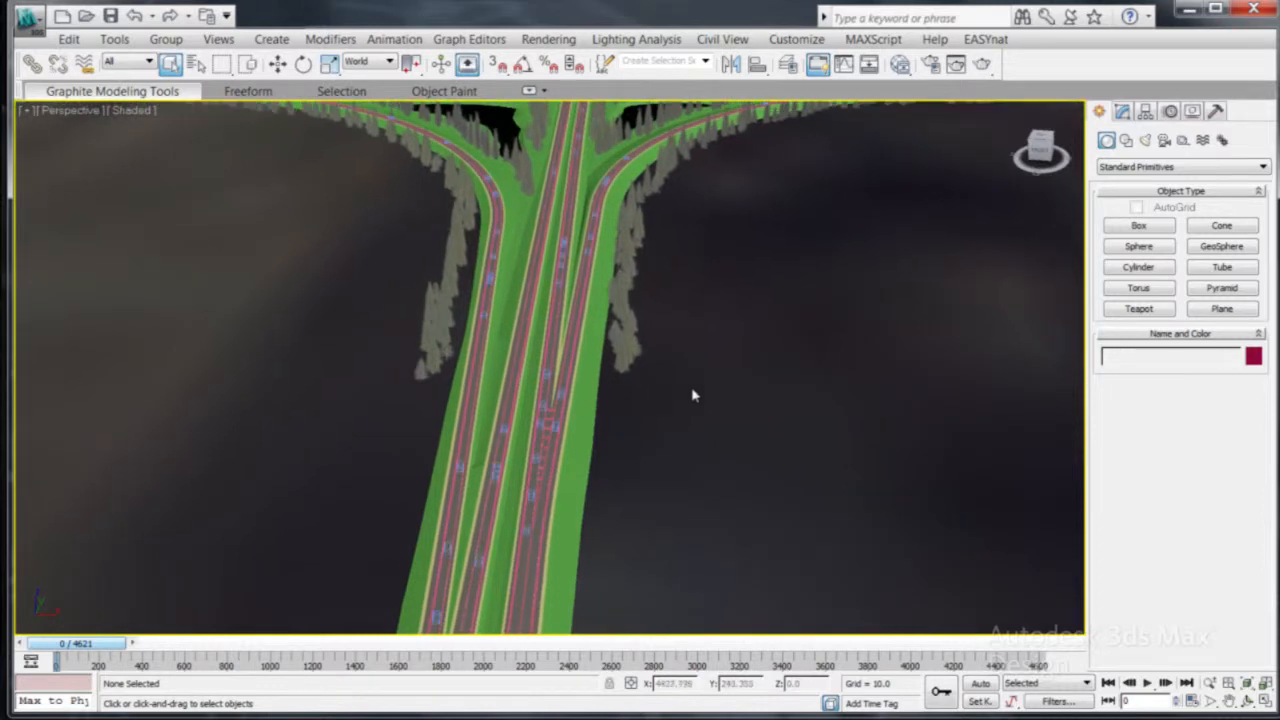
- Create the ramp's road markings from the Interchange.rms style in the Road Markings Style Editor and accept them
{"action": "middle_click_drag", "start_coordinate": [813, 176], "coordinate": [577, 460]}
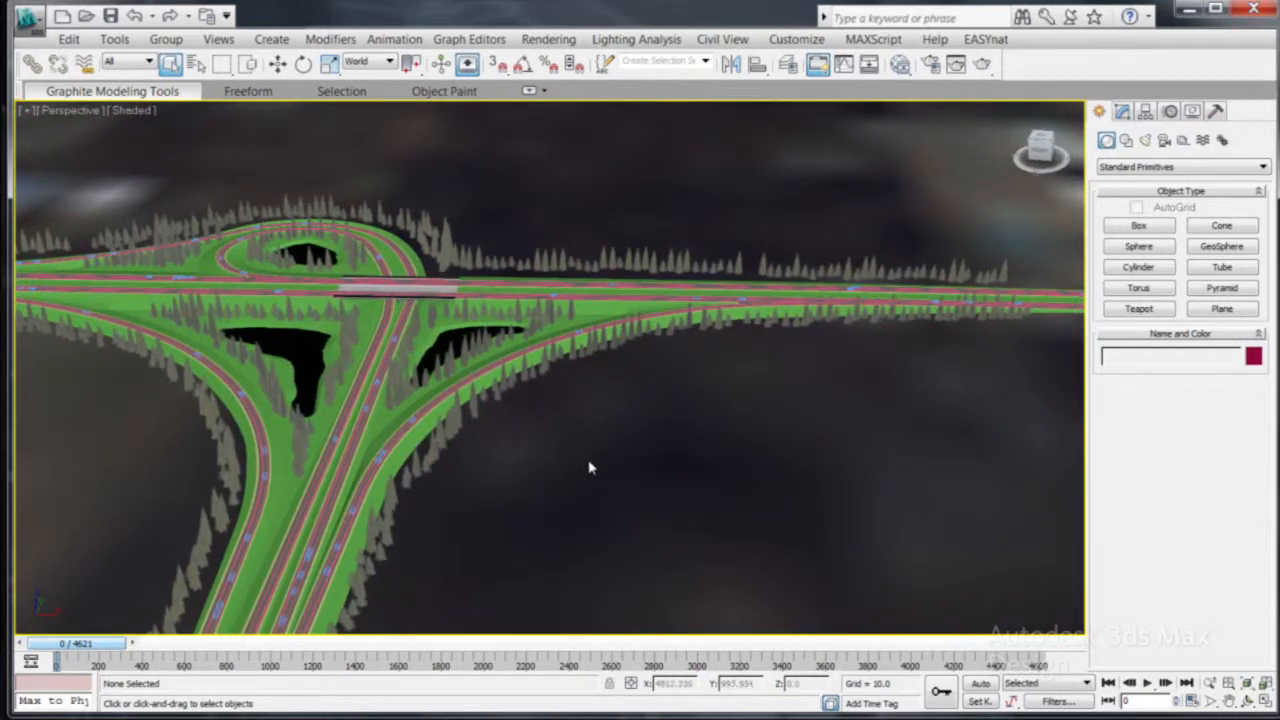
{"action": "middle_click_drag", "start_coordinate": [418, 549], "coordinate": [606, 466]}
{"action": "left_click", "coordinate": [602, 466]}
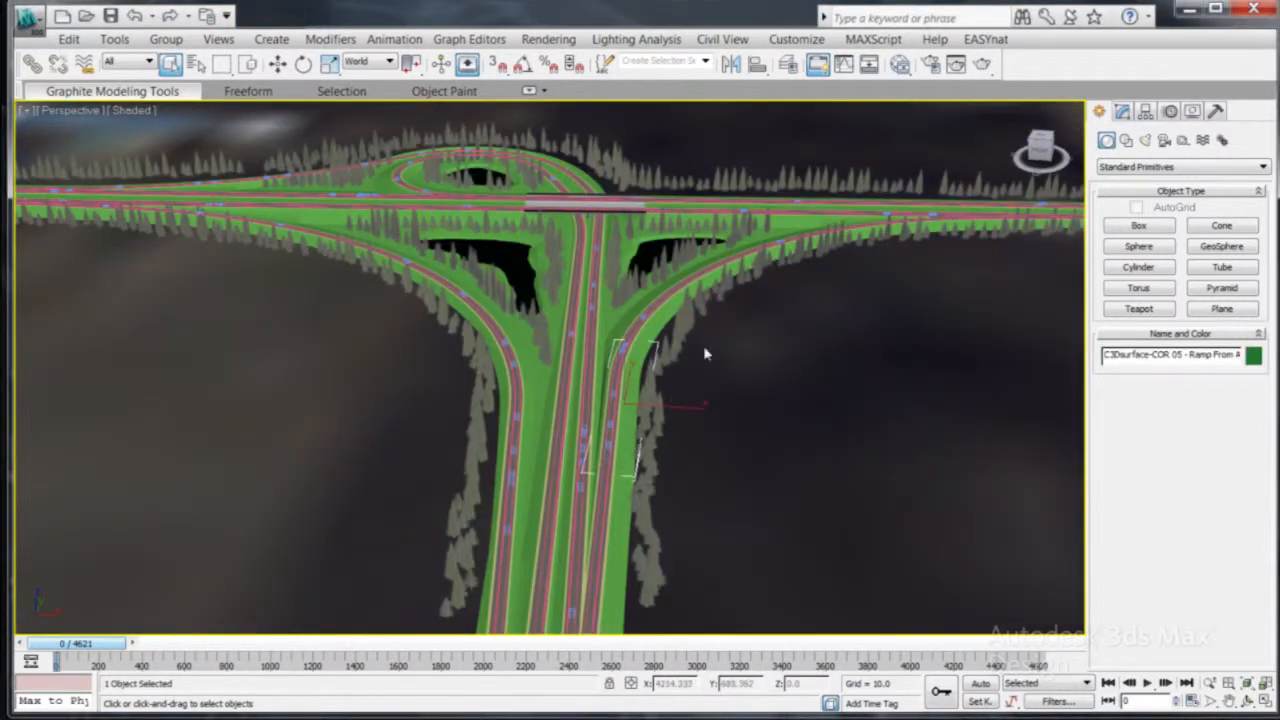
{"action": "left_click", "coordinate": [722, 39]}
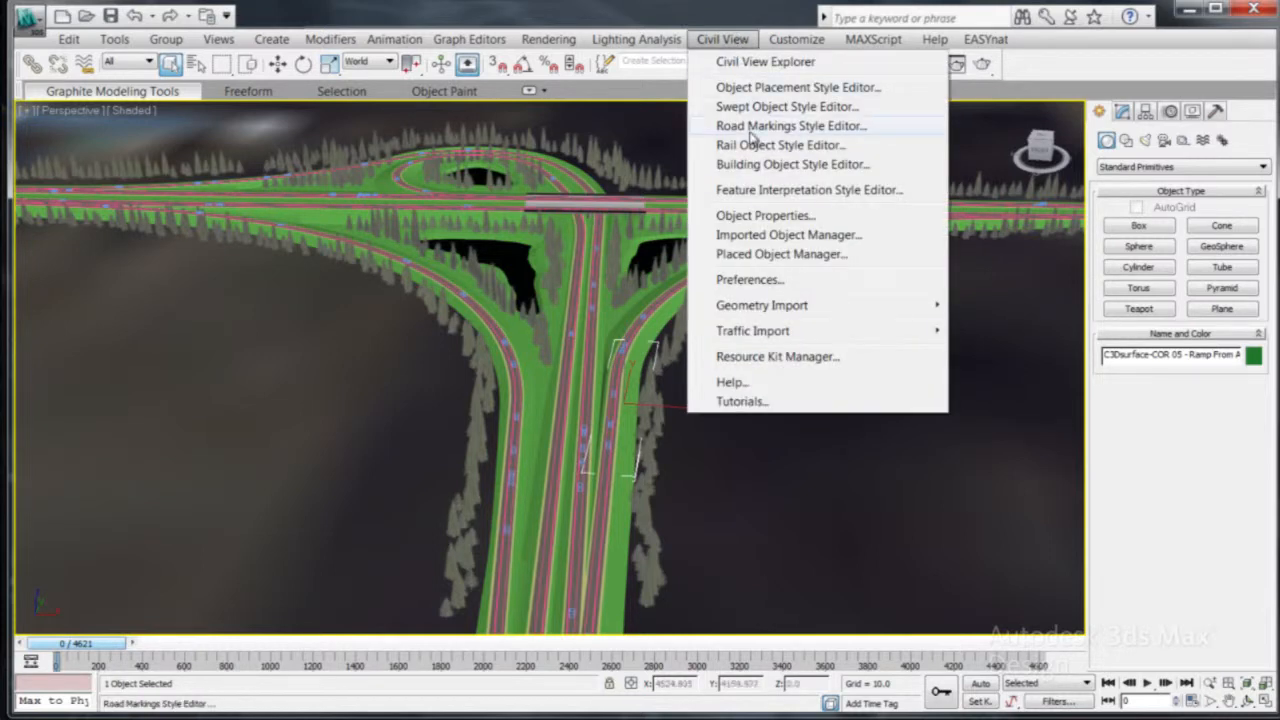
{"action": "left_click", "coordinate": [752, 127]}
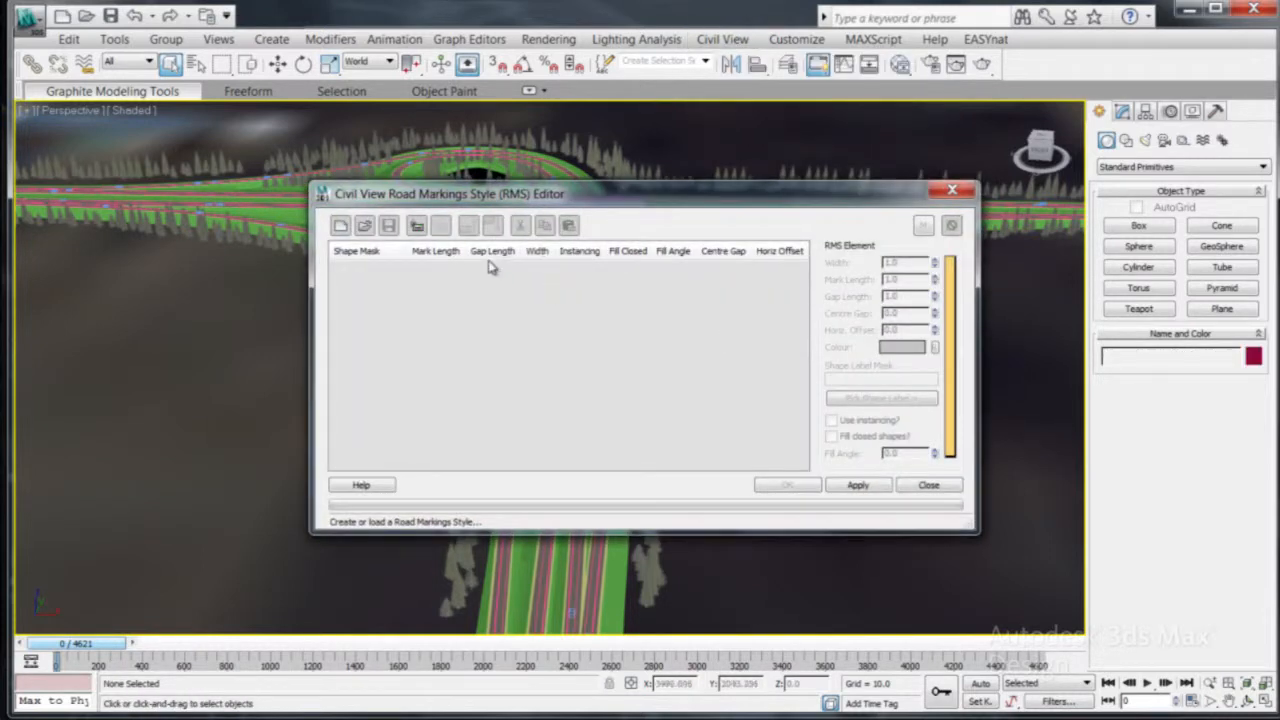
{"action": "left_click", "coordinate": [418, 232]}
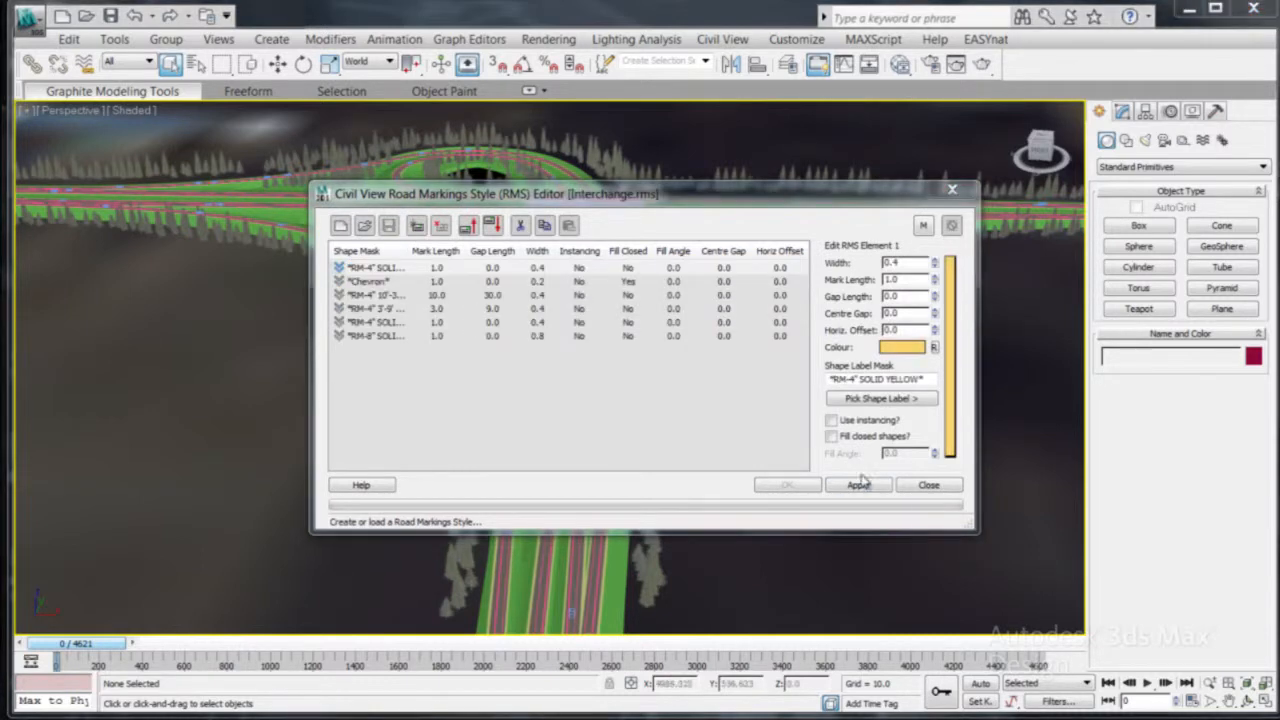
{"action": "left_click", "coordinate": [857, 485]}
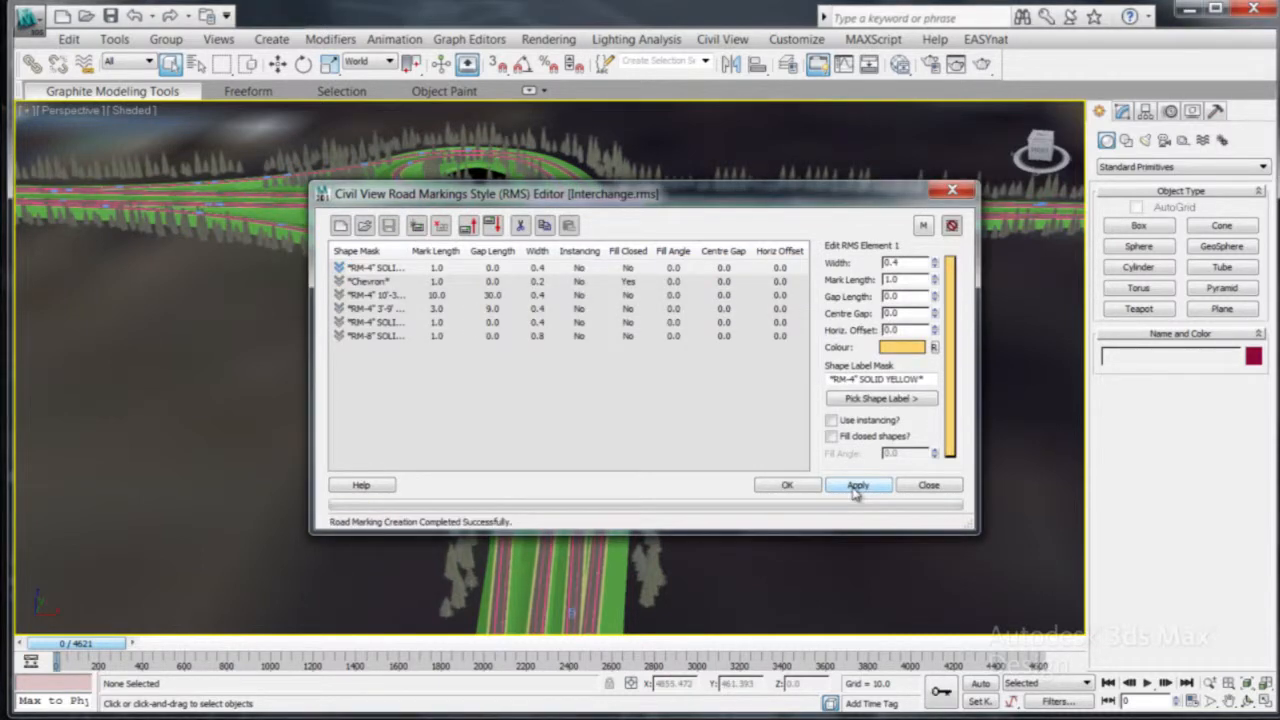
{"action": "left_click", "coordinate": [806, 491]}
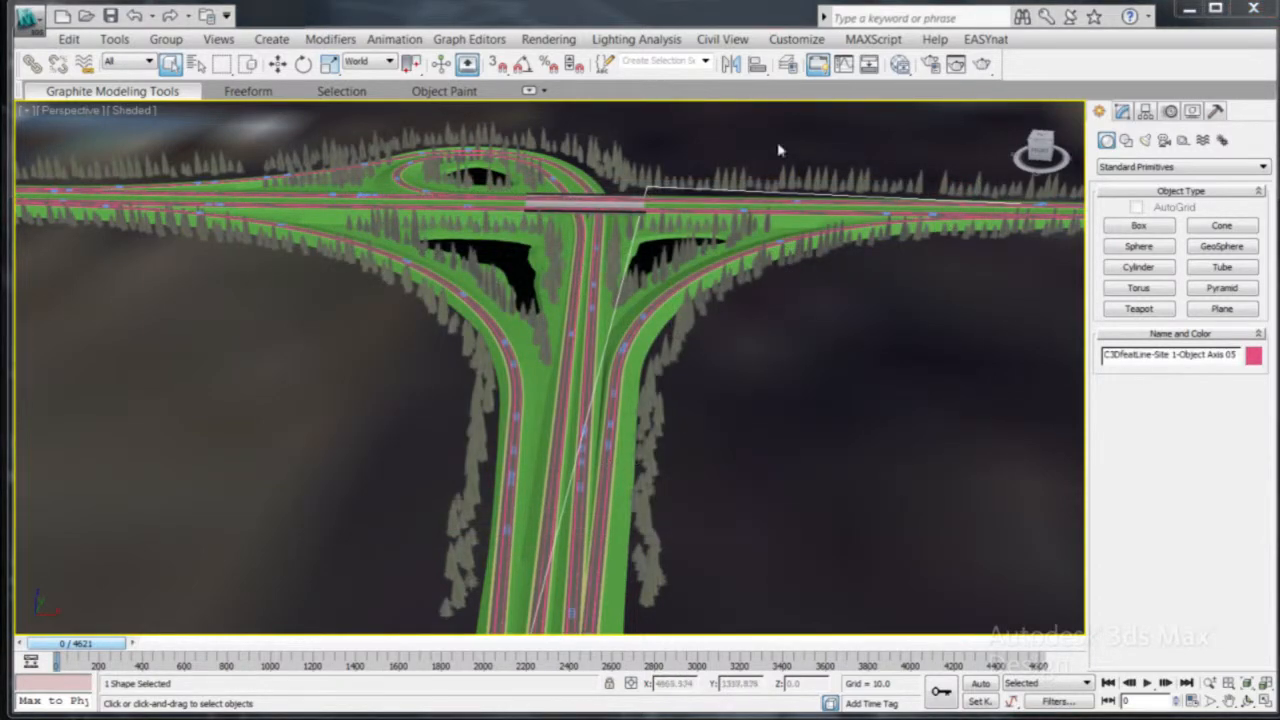
- Start an object placement style with the selected Object Axis 05 shape as parent, adding the 12m Double Column lamp from the furniture library
{"action": "left_click", "coordinate": [738, 40]}
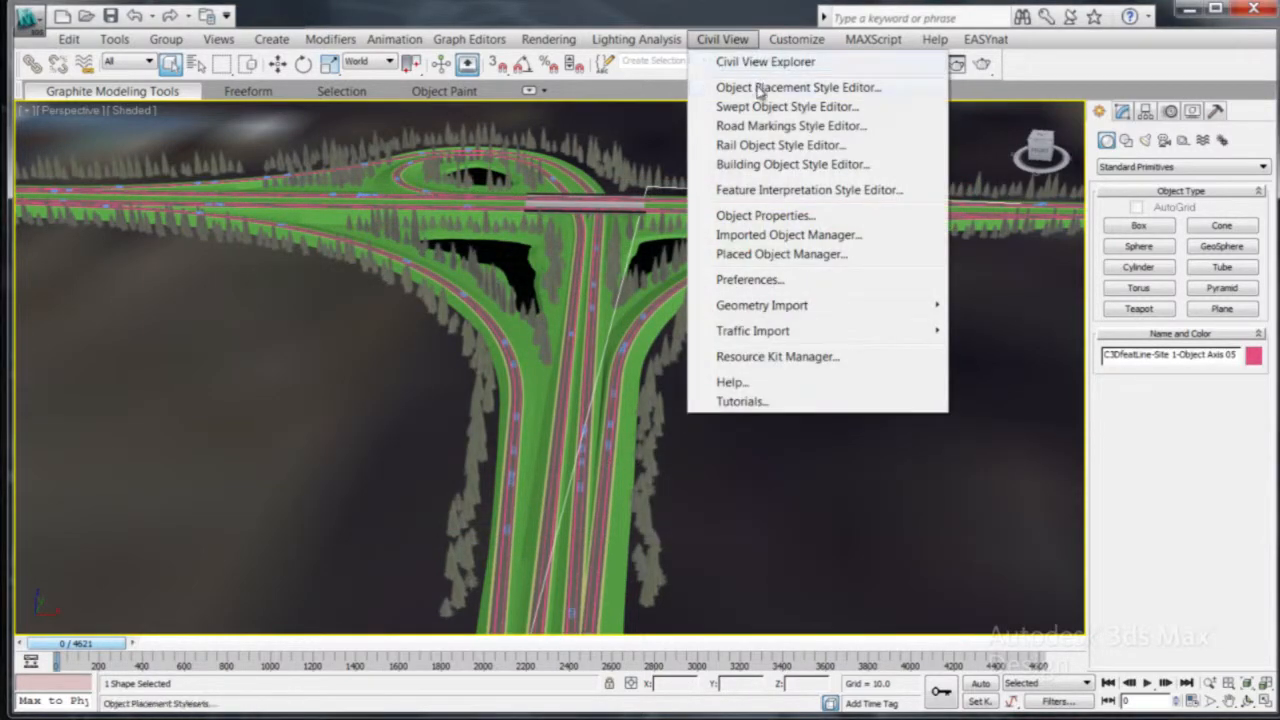
{"action": "left_click", "coordinate": [760, 88]}
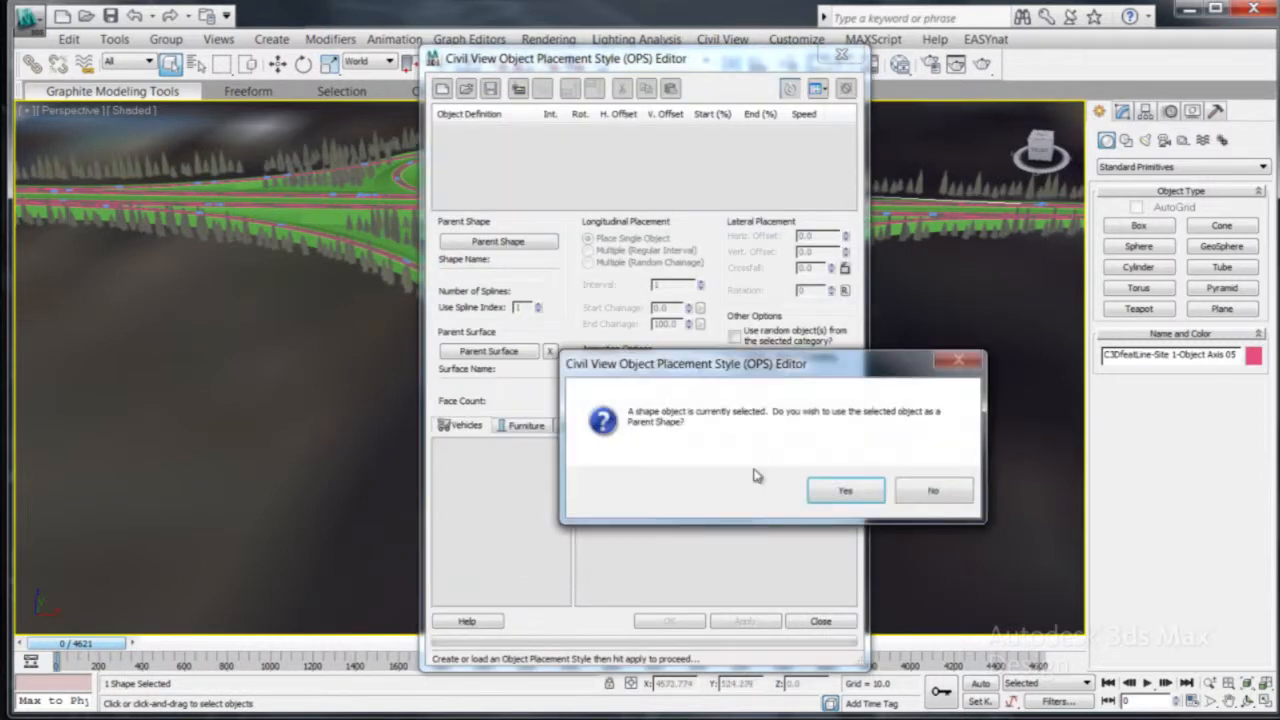
{"action": "left_click", "coordinate": [843, 493]}
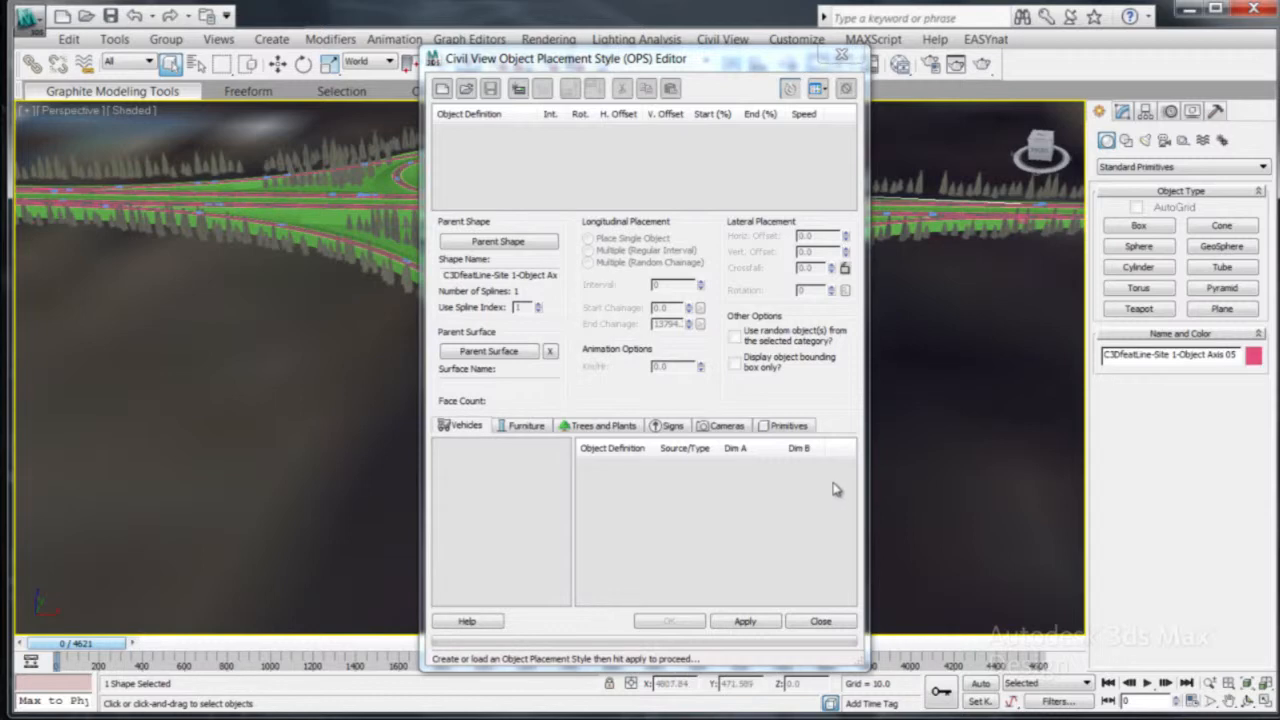
{"action": "left_click", "coordinate": [519, 89]}
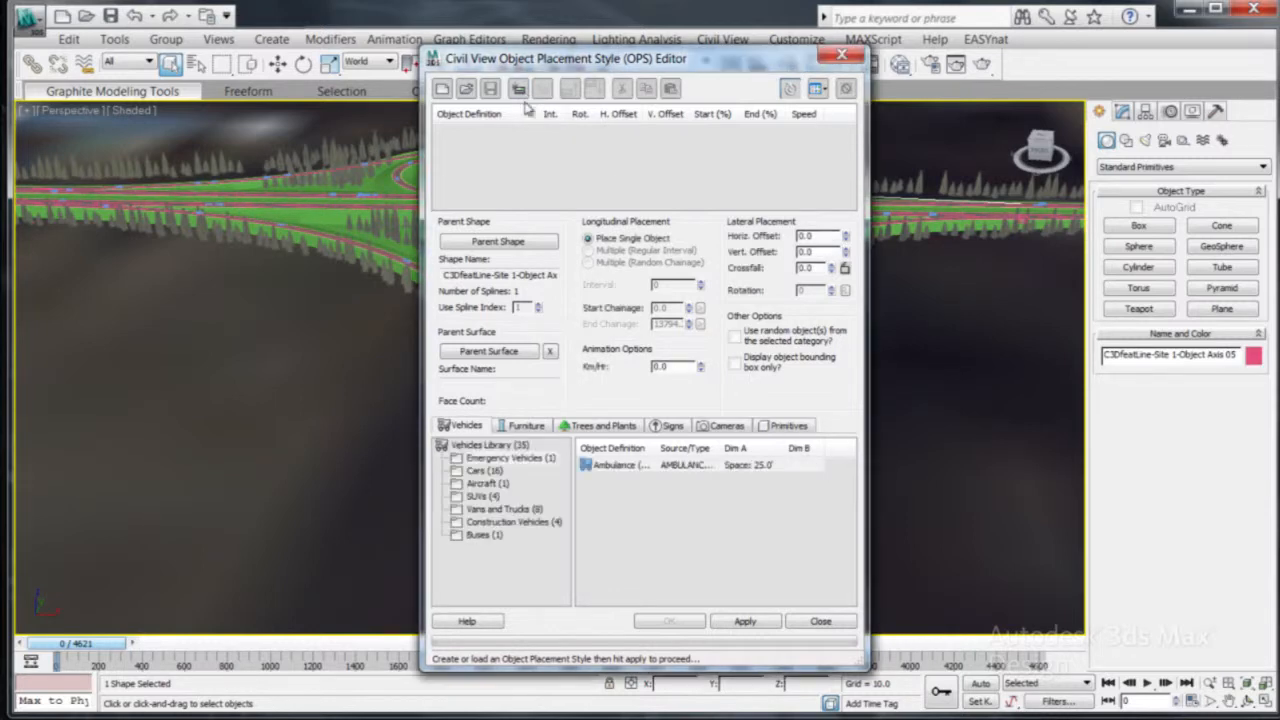
{"action": "left_click", "coordinate": [537, 428]}
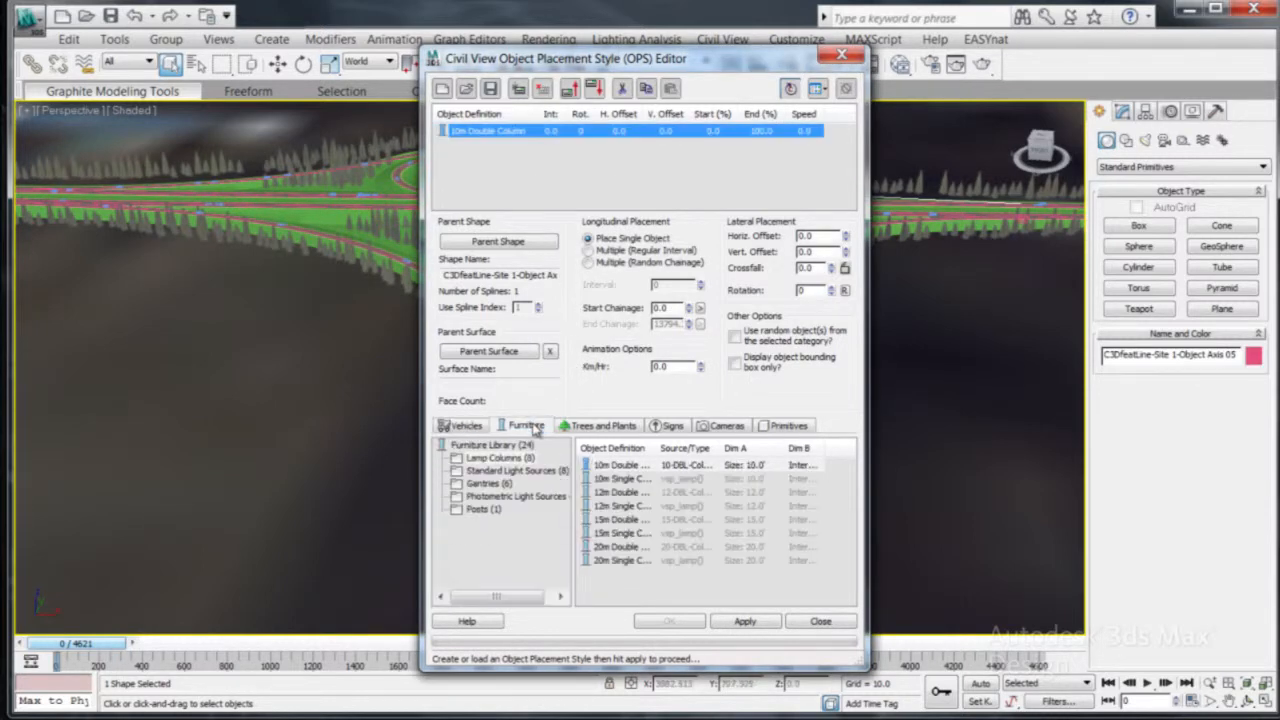
{"action": "left_click", "coordinate": [616, 493]}
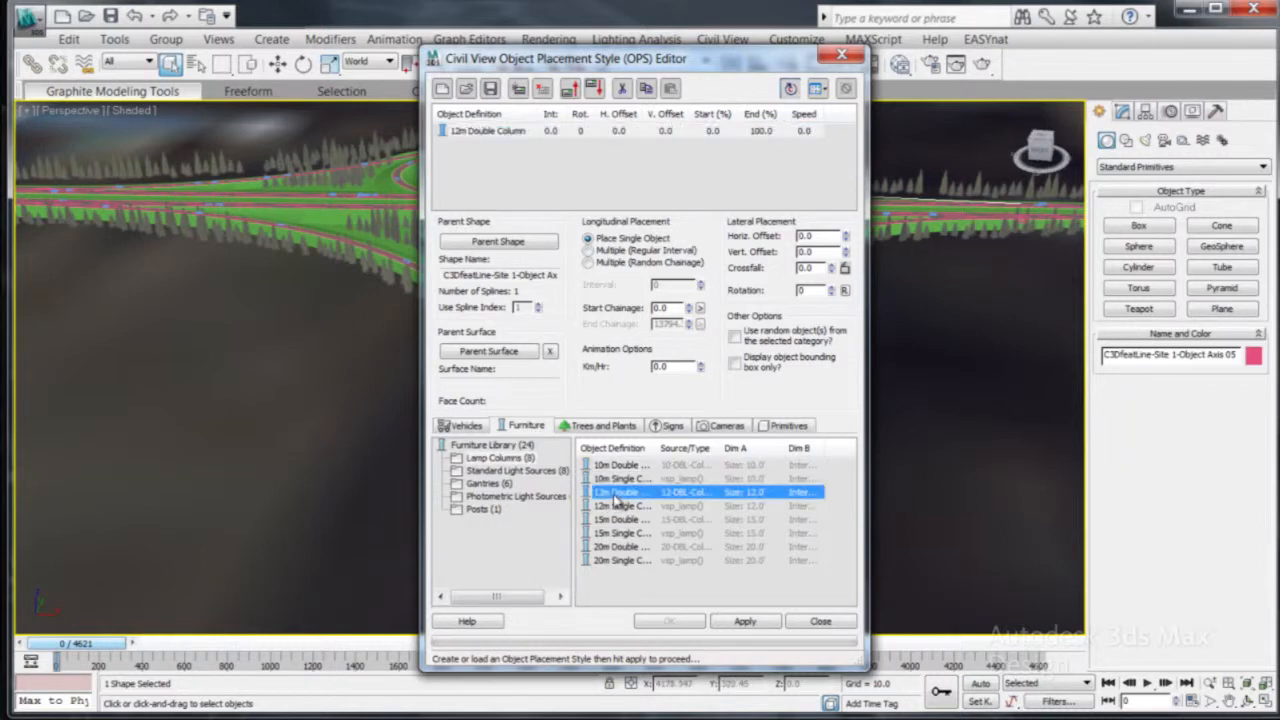
- Place multiple lamp columns at a regular interval of 80.0 with a 15.0 horizontal offset, and inspect them along the ramp
{"action": "left_click", "coordinate": [592, 251]}
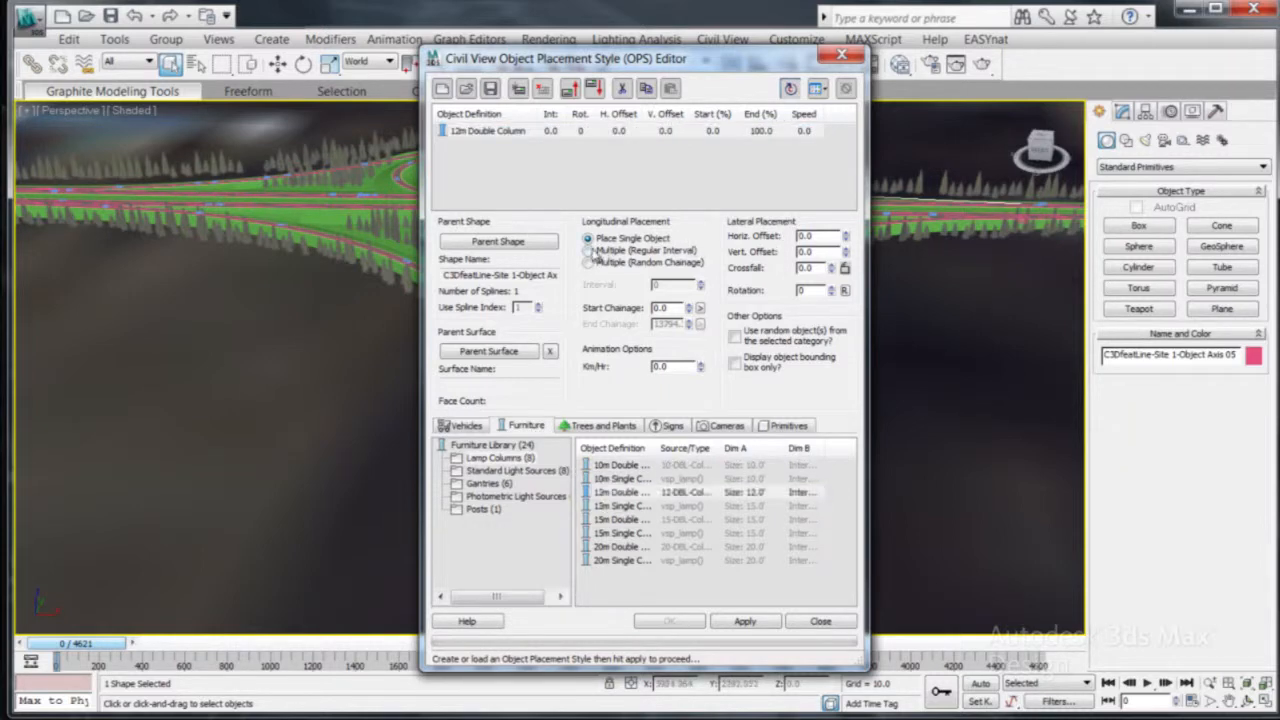
{"action": "left_click_drag", "start_coordinate": [816, 236], "coordinate": [793, 237]}
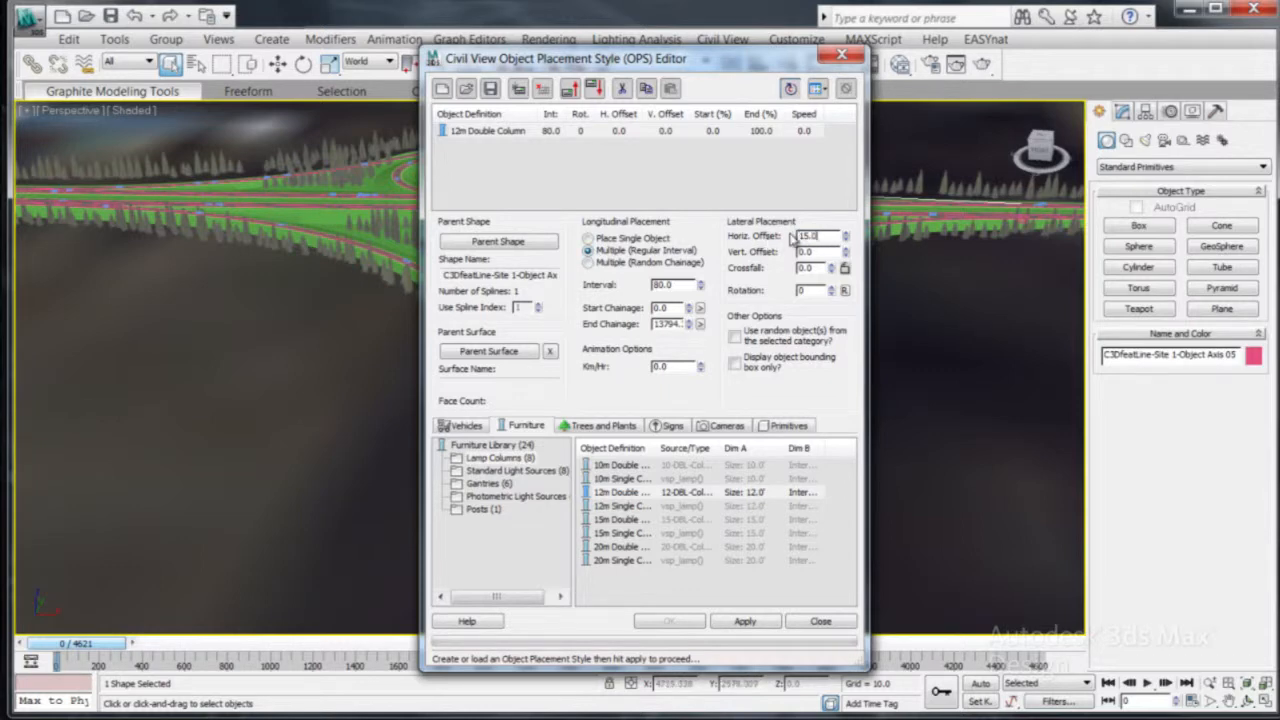
{"action": "key", "text": "Return"}
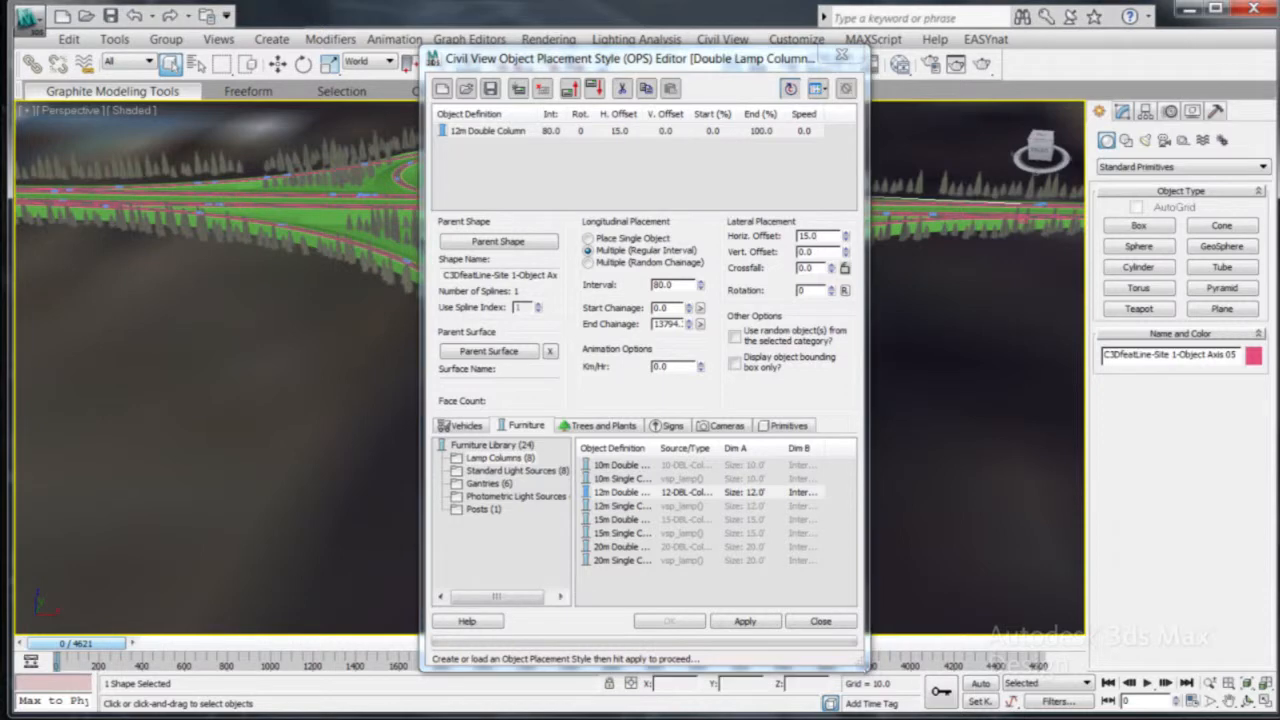
{"action": "left_click", "coordinate": [742, 622]}
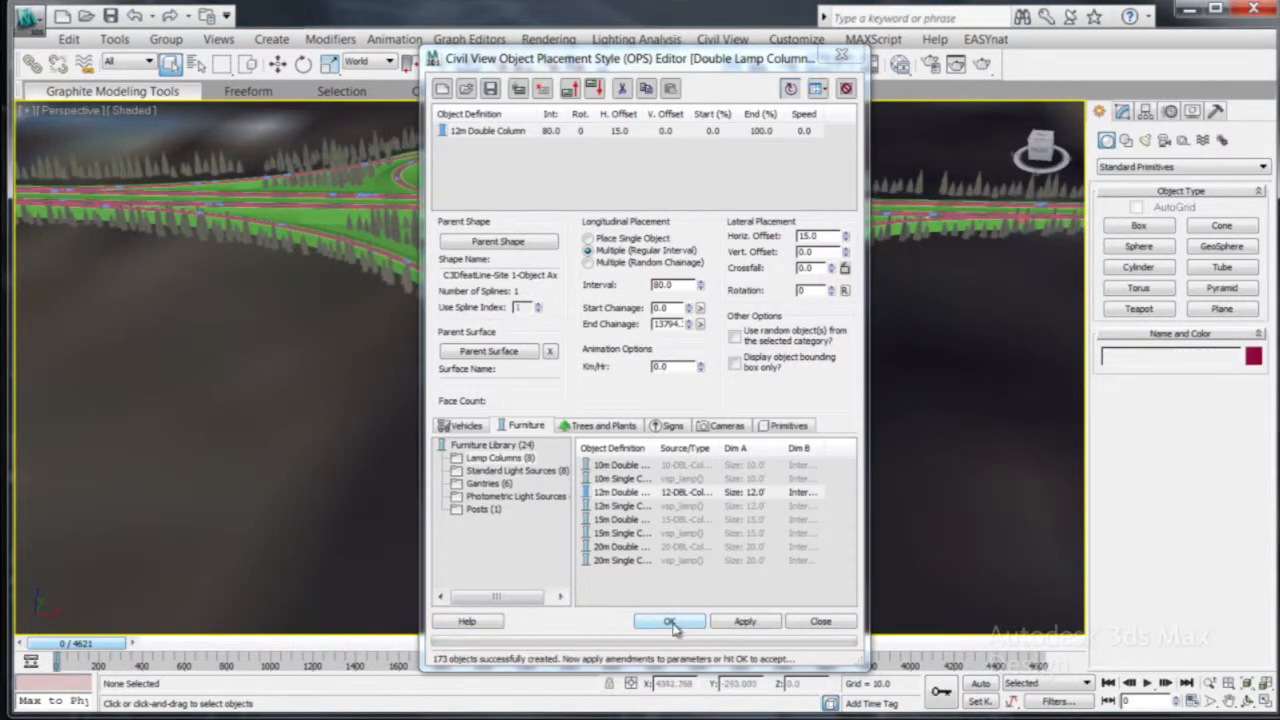
{"action": "left_click", "coordinate": [669, 623]}
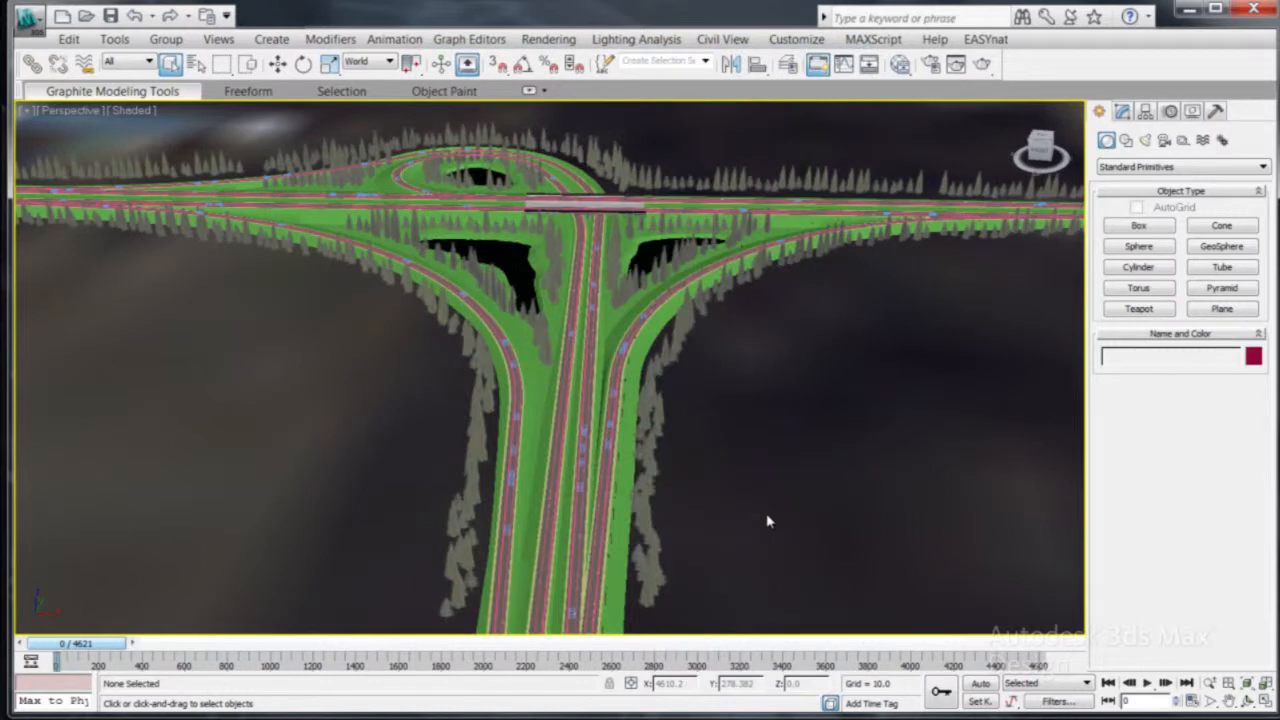
{"action": "left_click", "coordinate": [617, 537]}
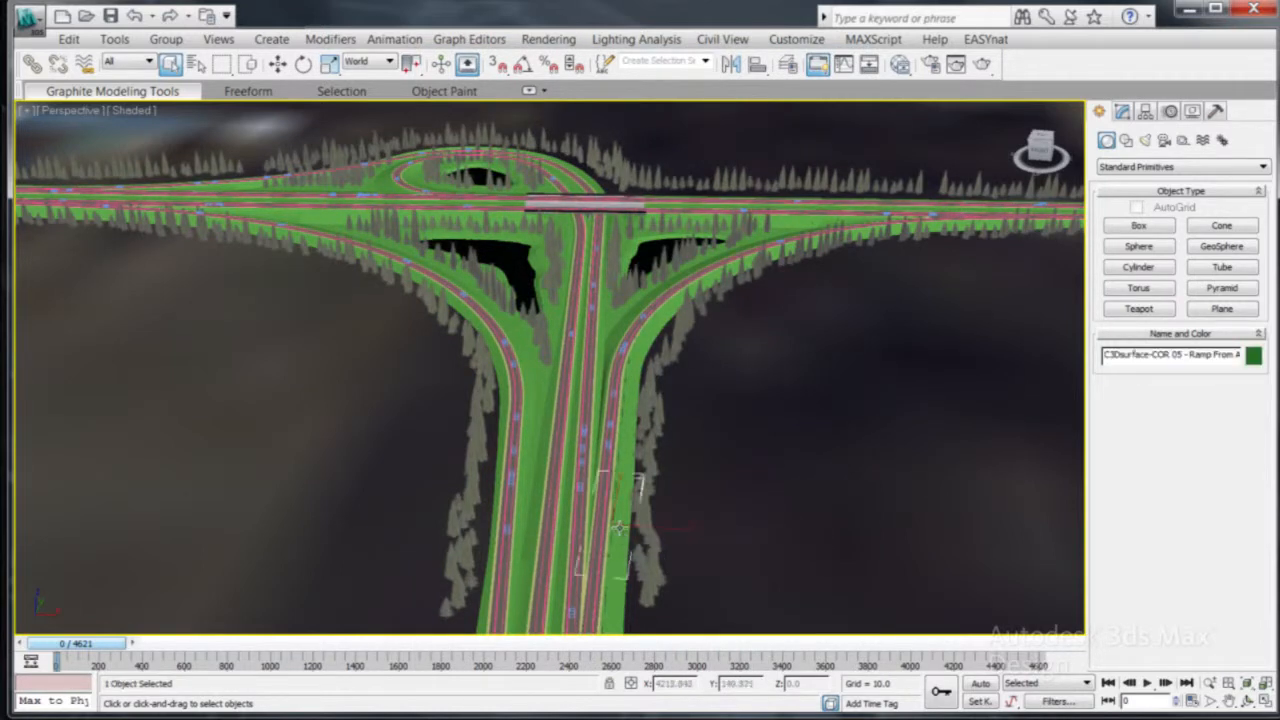
{"action": "scroll", "coordinate": [617, 525], "scroll_direction": "up", "scroll_amount": 3}
{"action": "scroll", "coordinate": [738, 520], "scroll_direction": "up", "scroll_amount": 2}
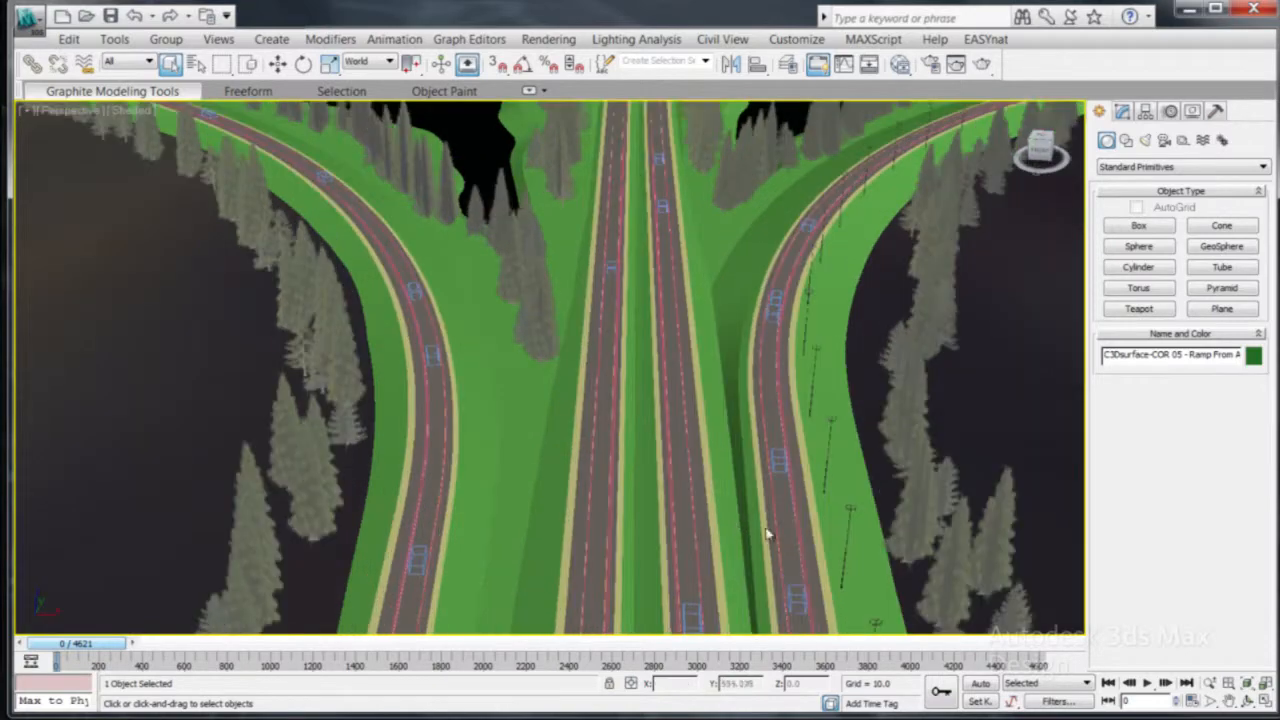
{"action": "middle_click_drag", "start_coordinate": [900, 252], "coordinate": [548, 582], "text": "alt"}
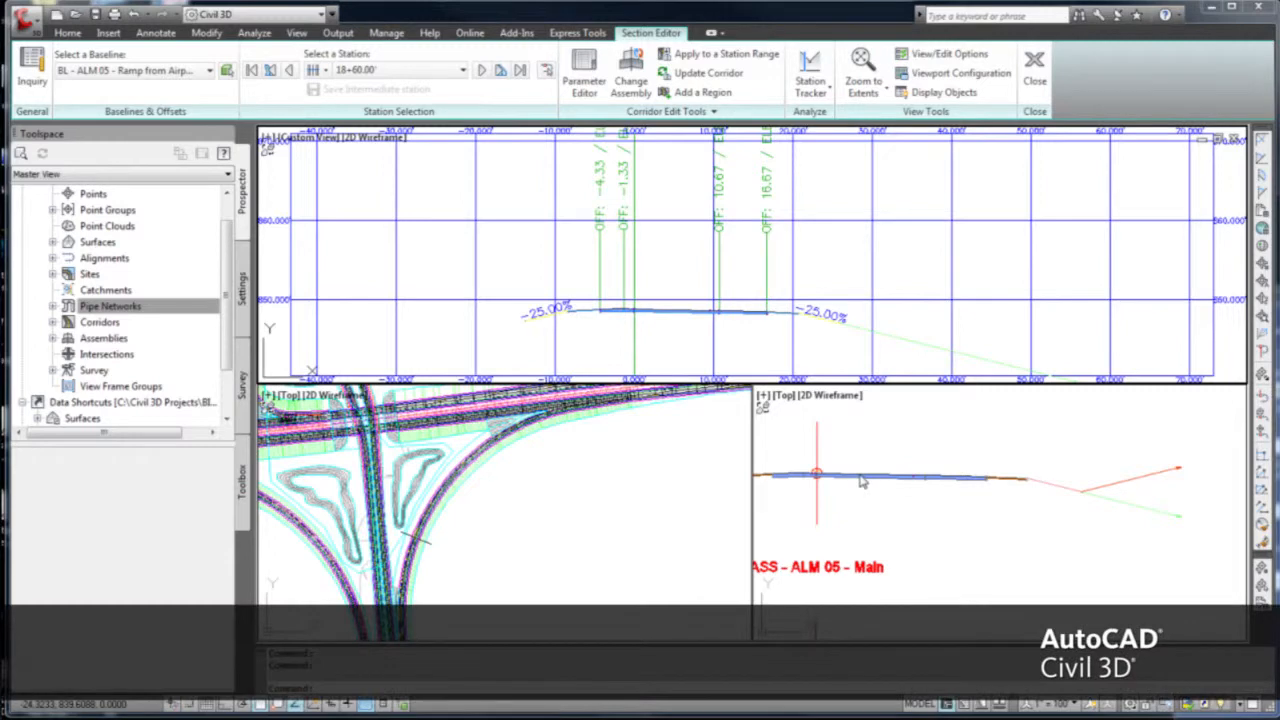
- Switch to Civil 3D and set the width of the GenericPavementStructure subassembly in ASS - ALM 05 - Main to 18
{"action": "left_click", "coordinate": [856, 478]}
{"action": "left_click", "coordinate": [856, 478]}
{"action": "left_click", "coordinate": [856, 478]}
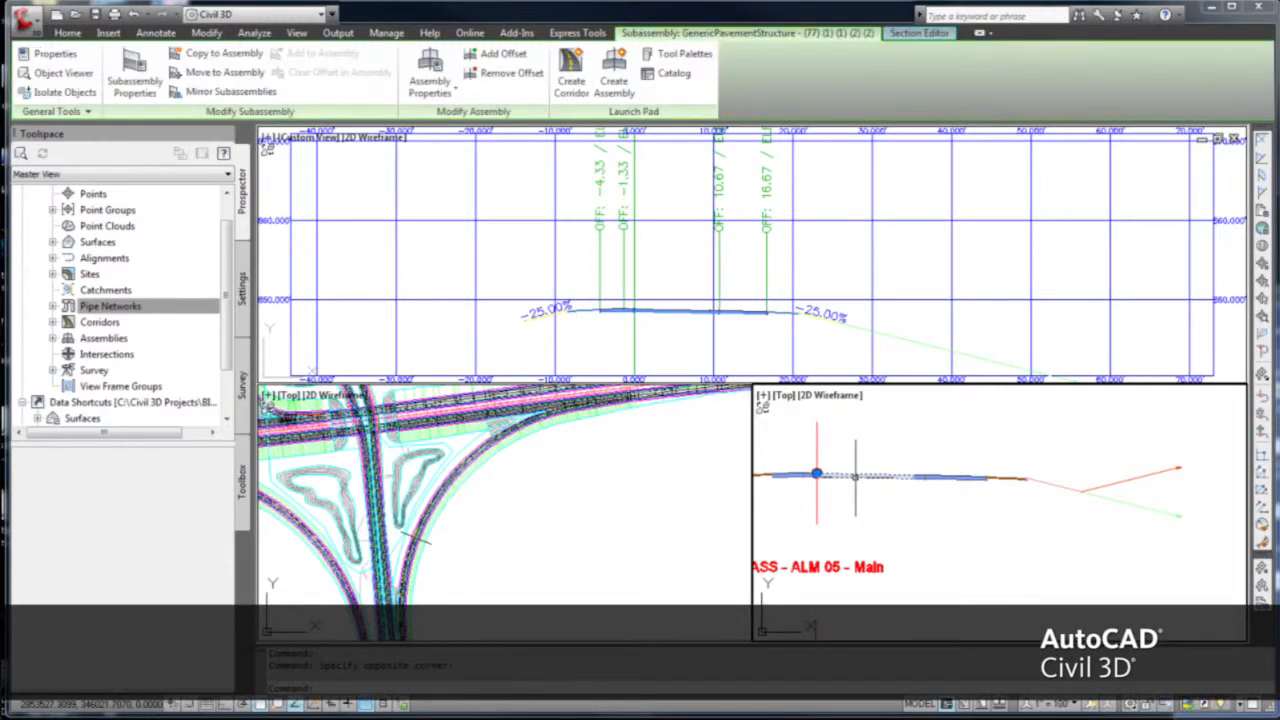
{"action": "right_click", "coordinate": [856, 478]}
{"action": "left_click", "coordinate": [900, 637]}
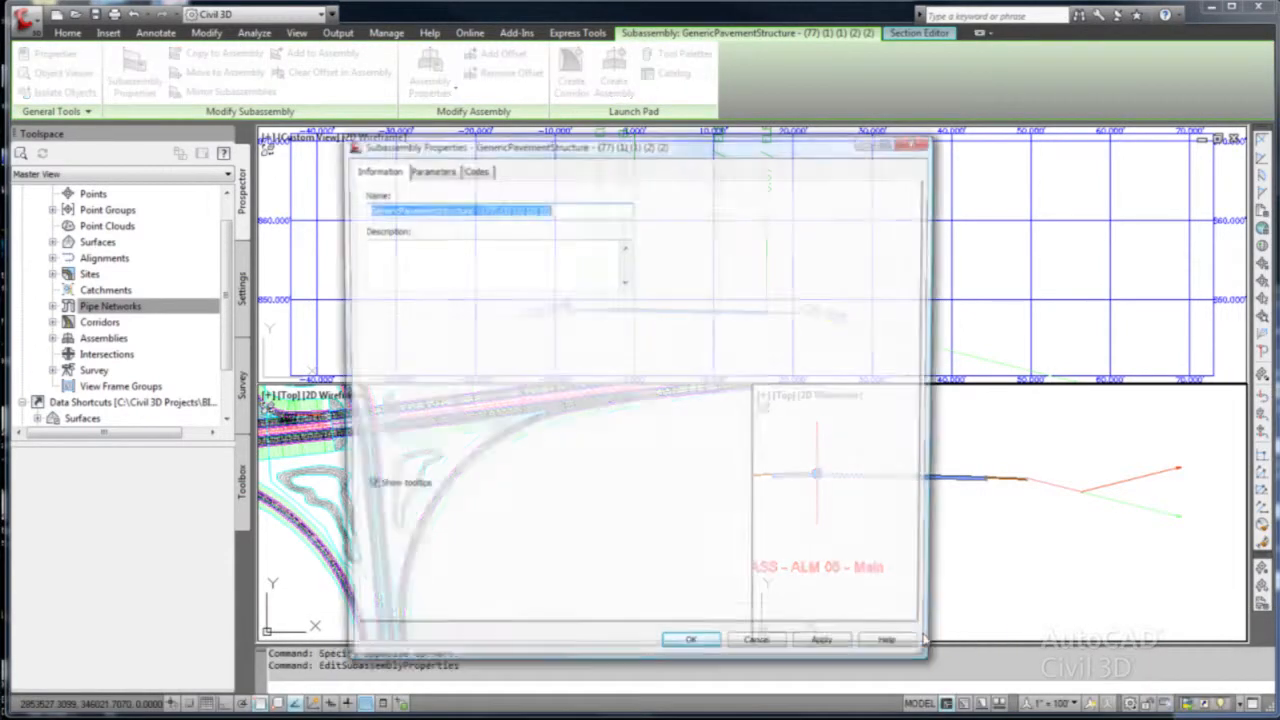
{"action": "left_click", "coordinate": [428, 172]}
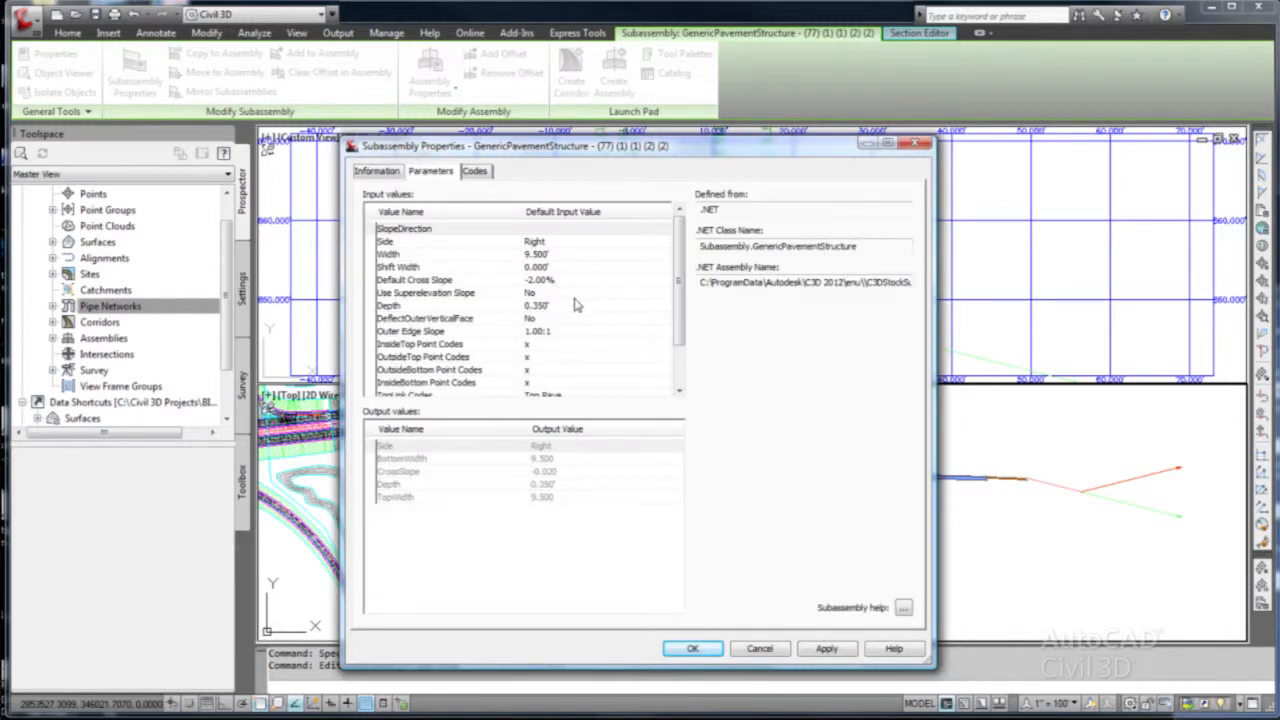
{"action": "double_click", "coordinate": [567, 254]}
{"action": "type", "text": "18"}
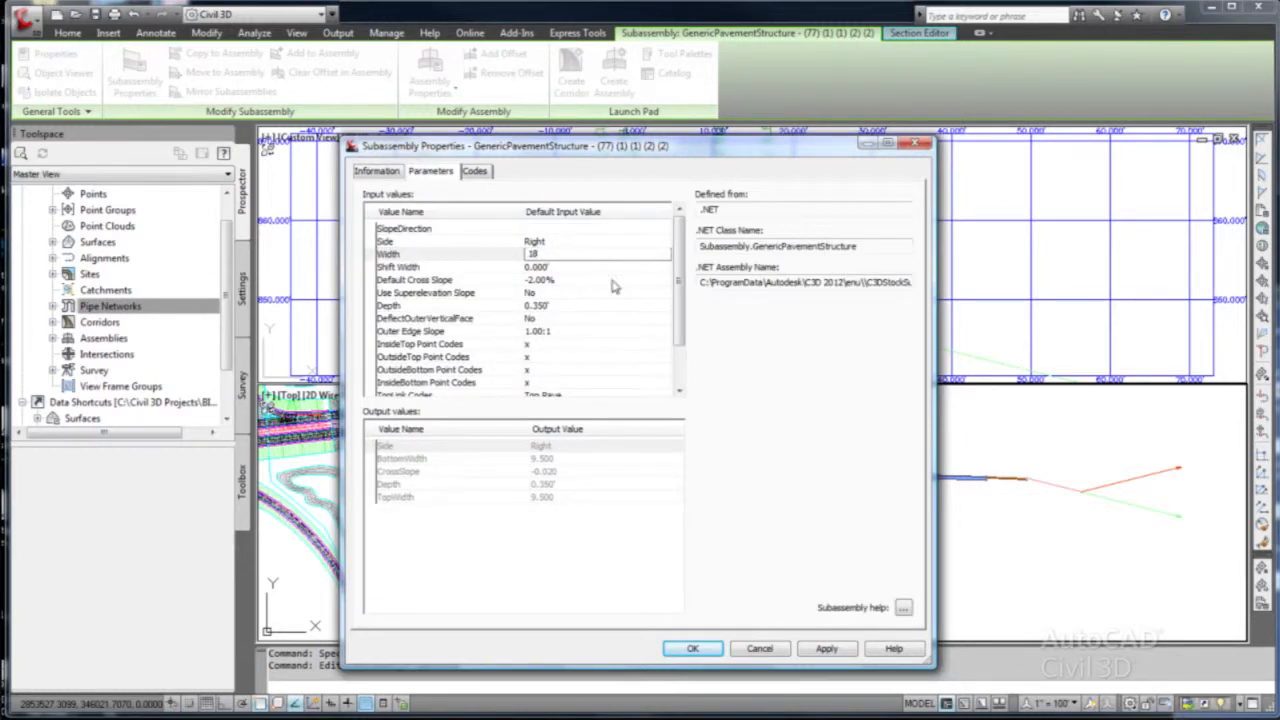
{"action": "left_click", "coordinate": [615, 284]}
{"action": "left_click", "coordinate": [690, 650]}
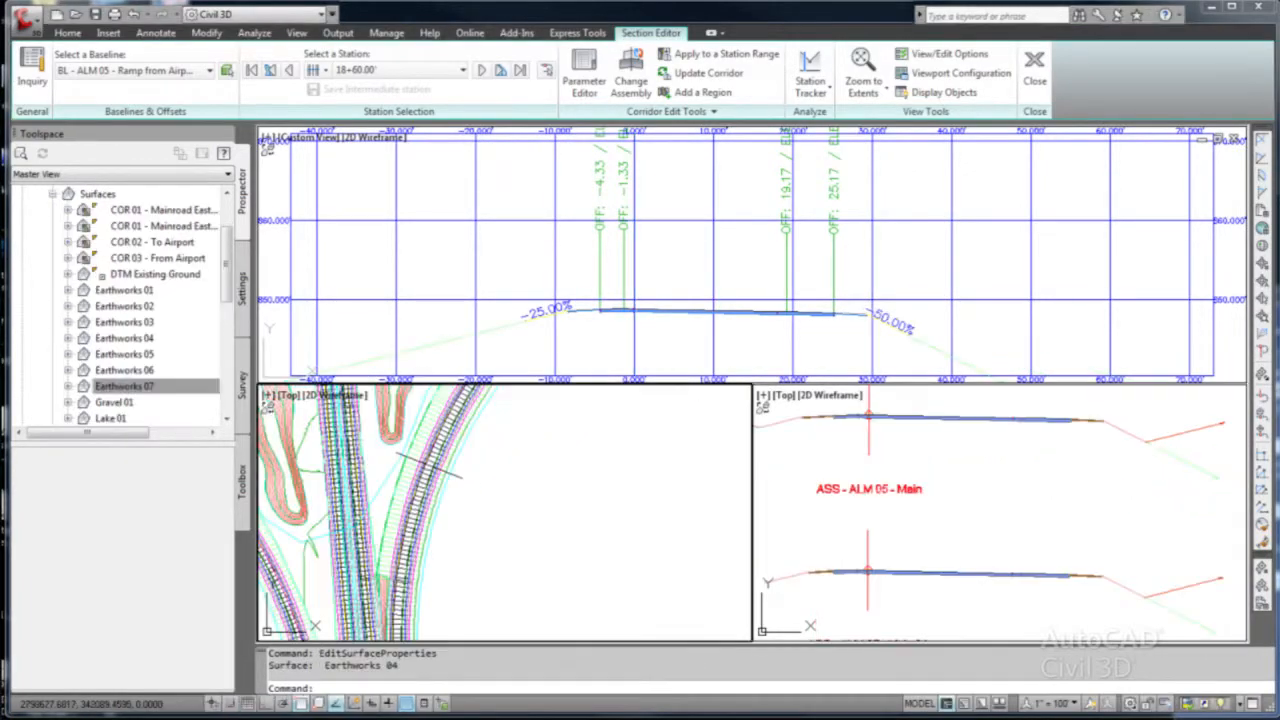
- Export the COR 05 - Ramp From Airport corridor to Civil View for 3ds Max Design again, overwriting Airport-CORR 05.vsp3d
{"action": "left_click", "coordinate": [338, 32]}
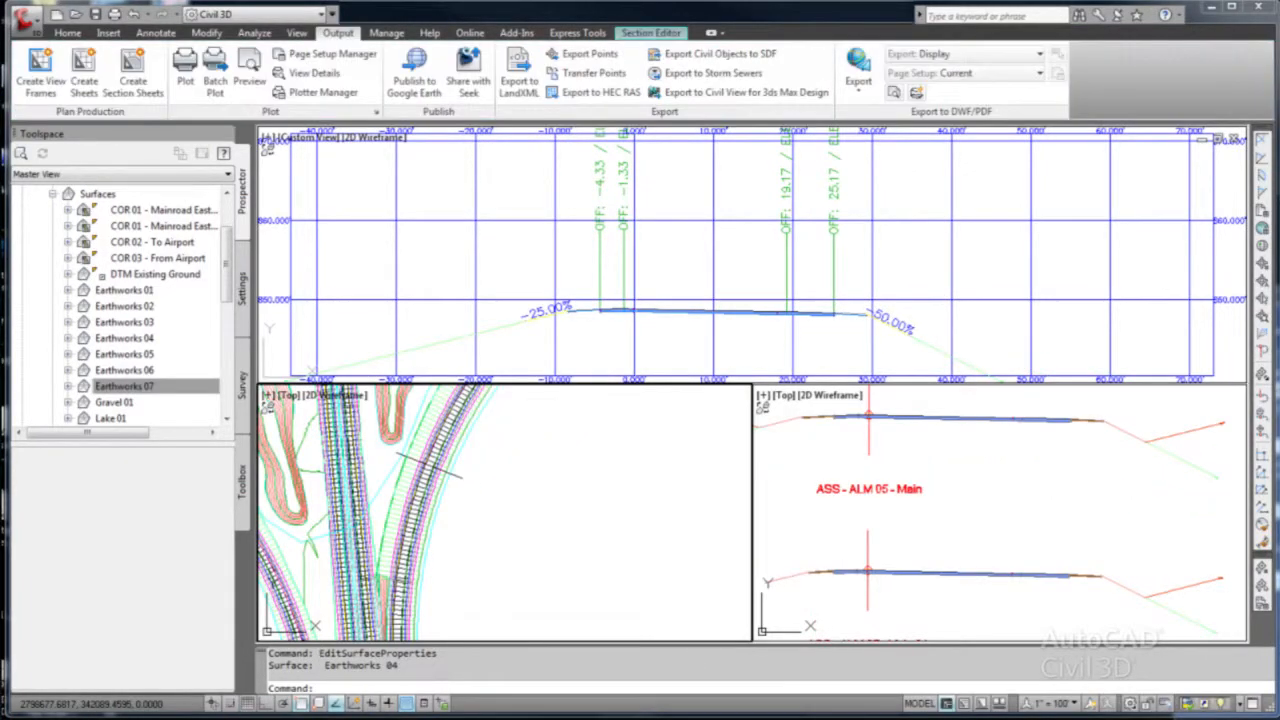
{"action": "left_click", "coordinate": [757, 96]}
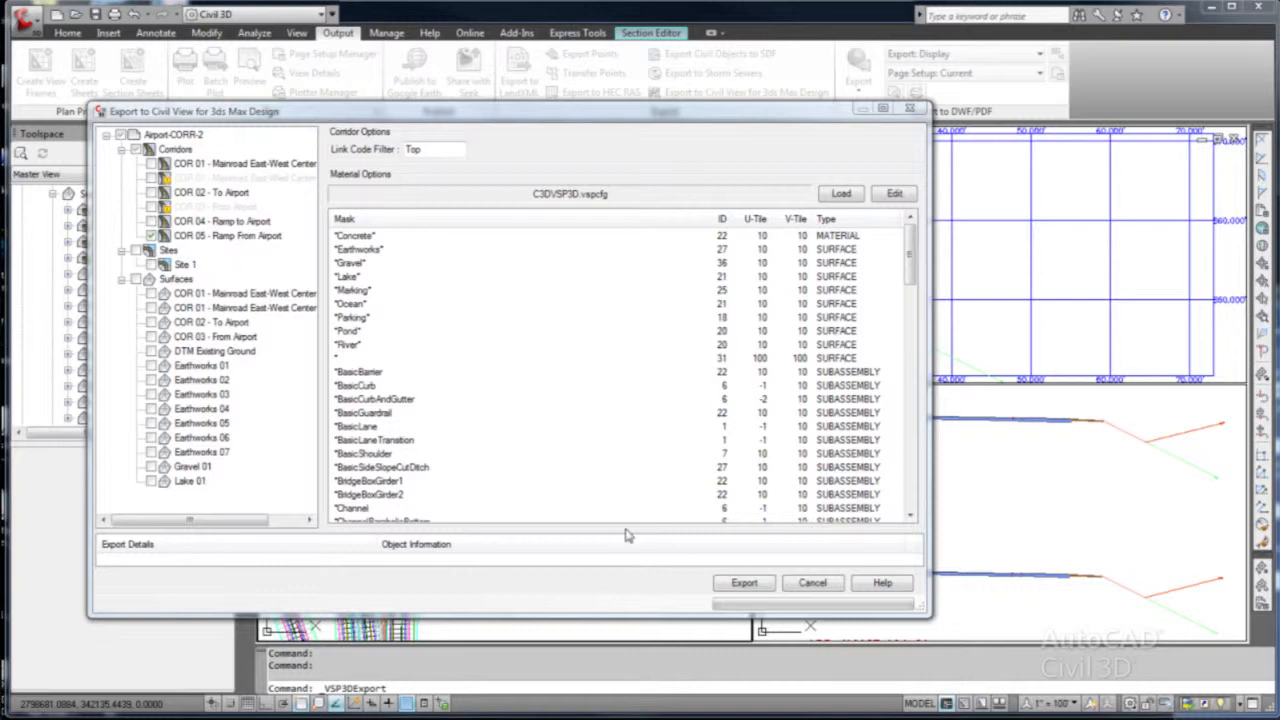
{"action": "left_click", "coordinate": [740, 583]}
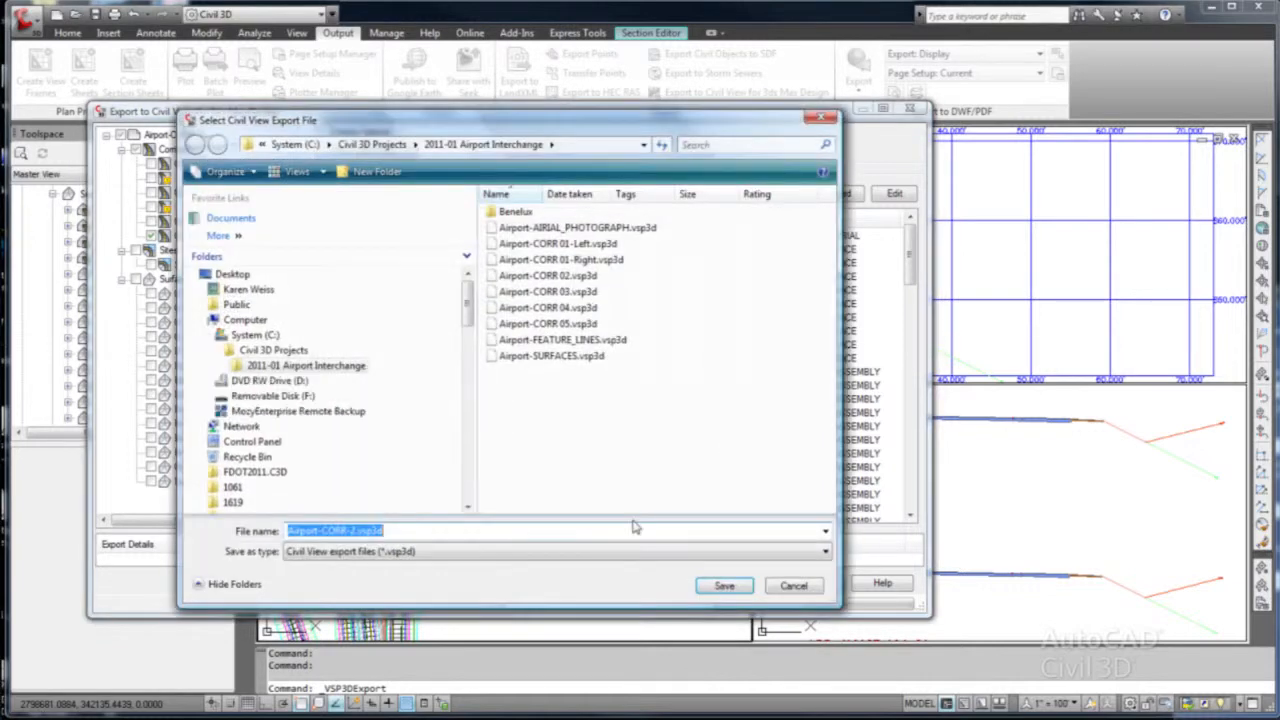
{"action": "left_click", "coordinate": [578, 324]}
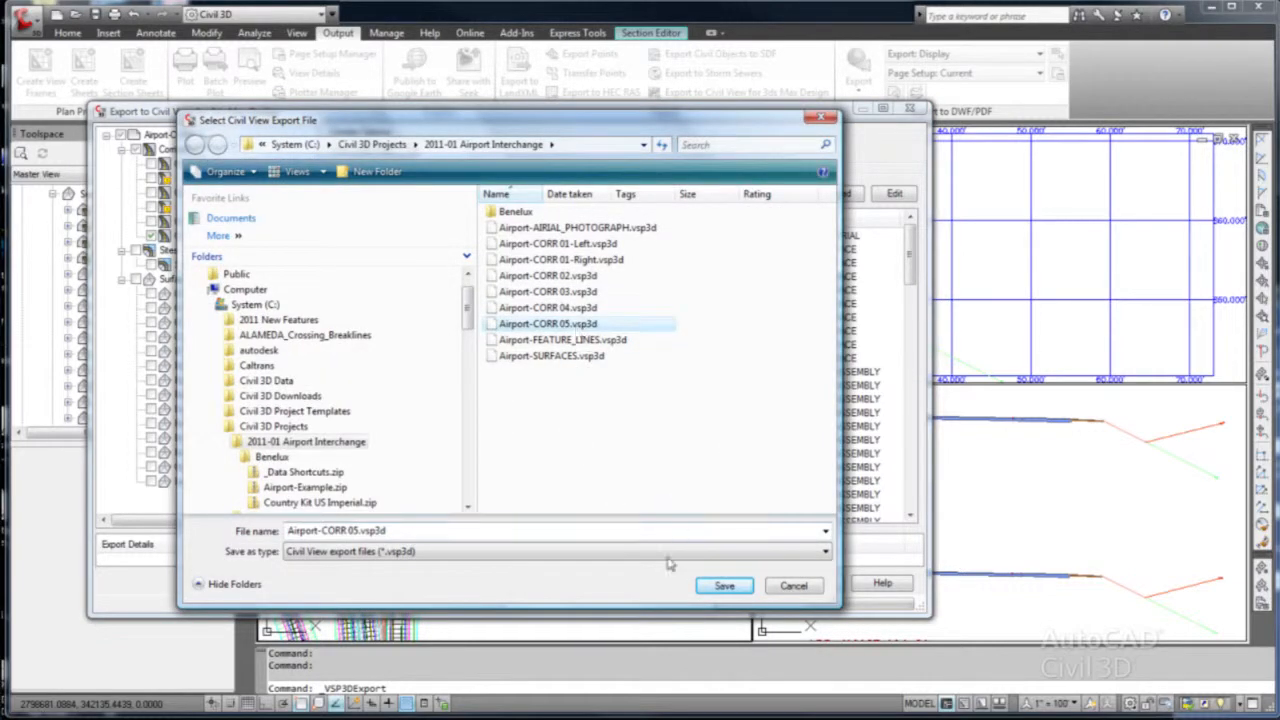
{"action": "left_click", "coordinate": [728, 587]}
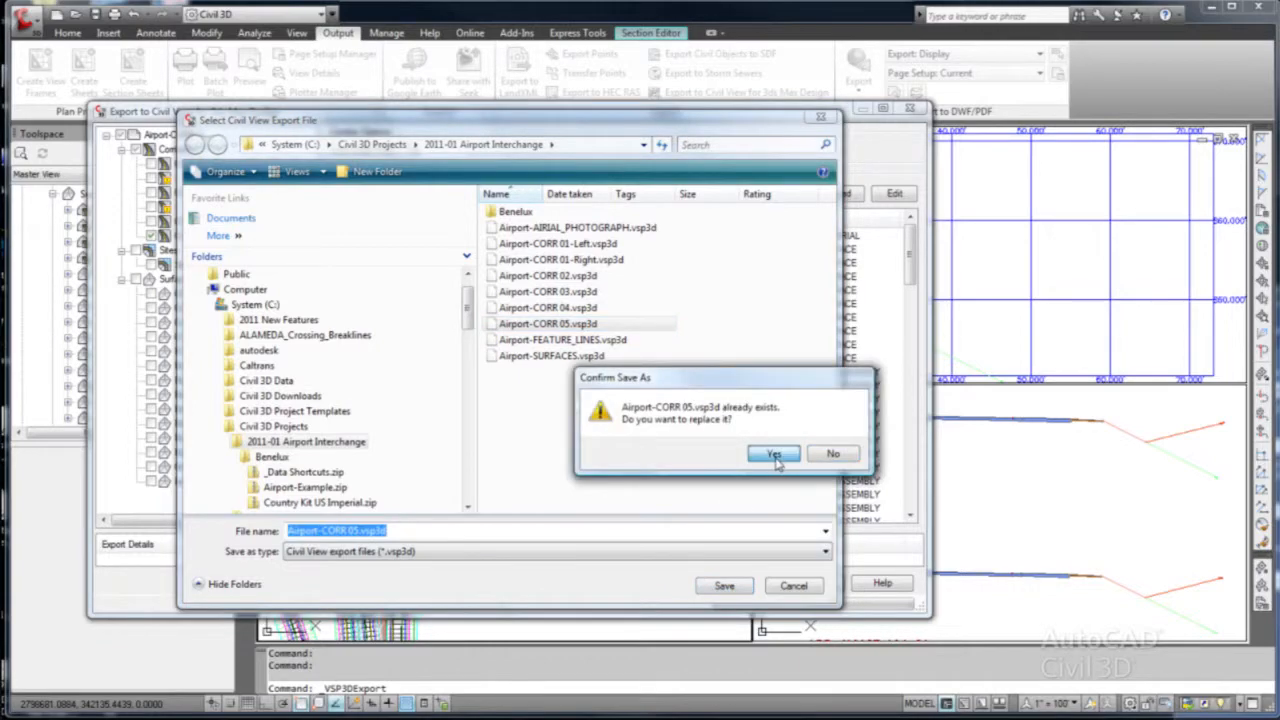
{"action": "left_click", "coordinate": [776, 458]}
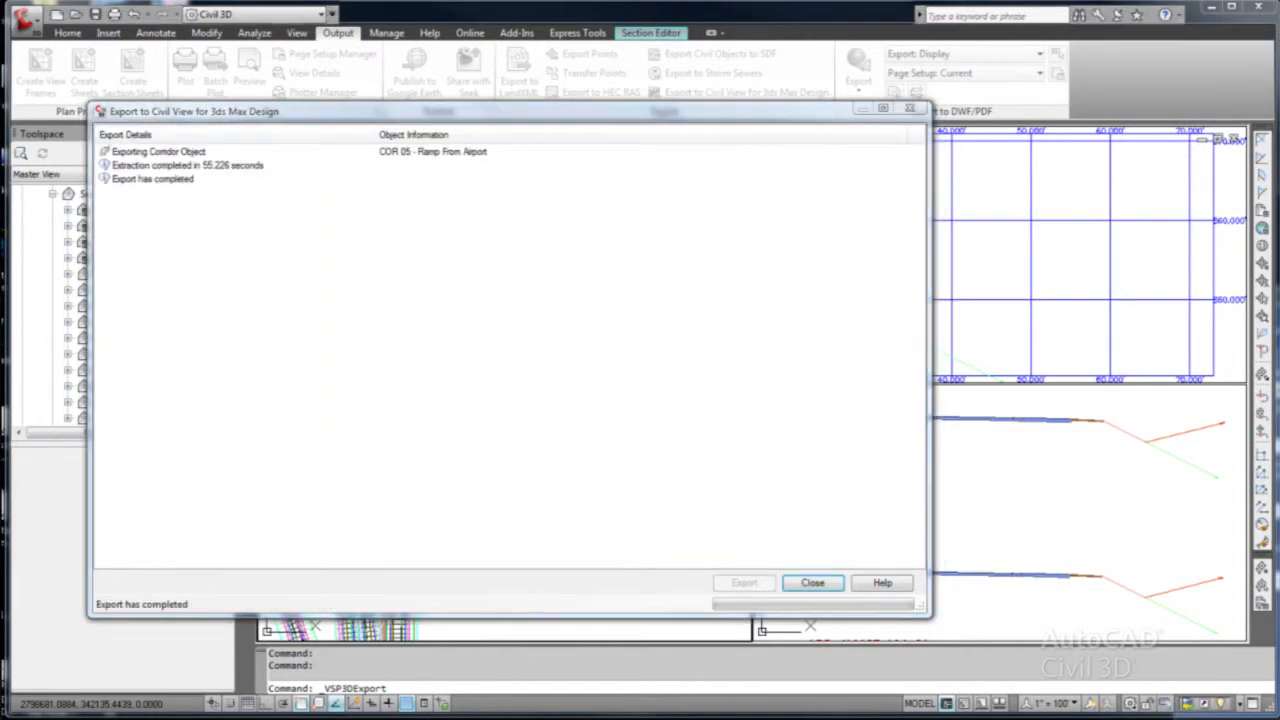
{"action": "key", "text": "Return"}
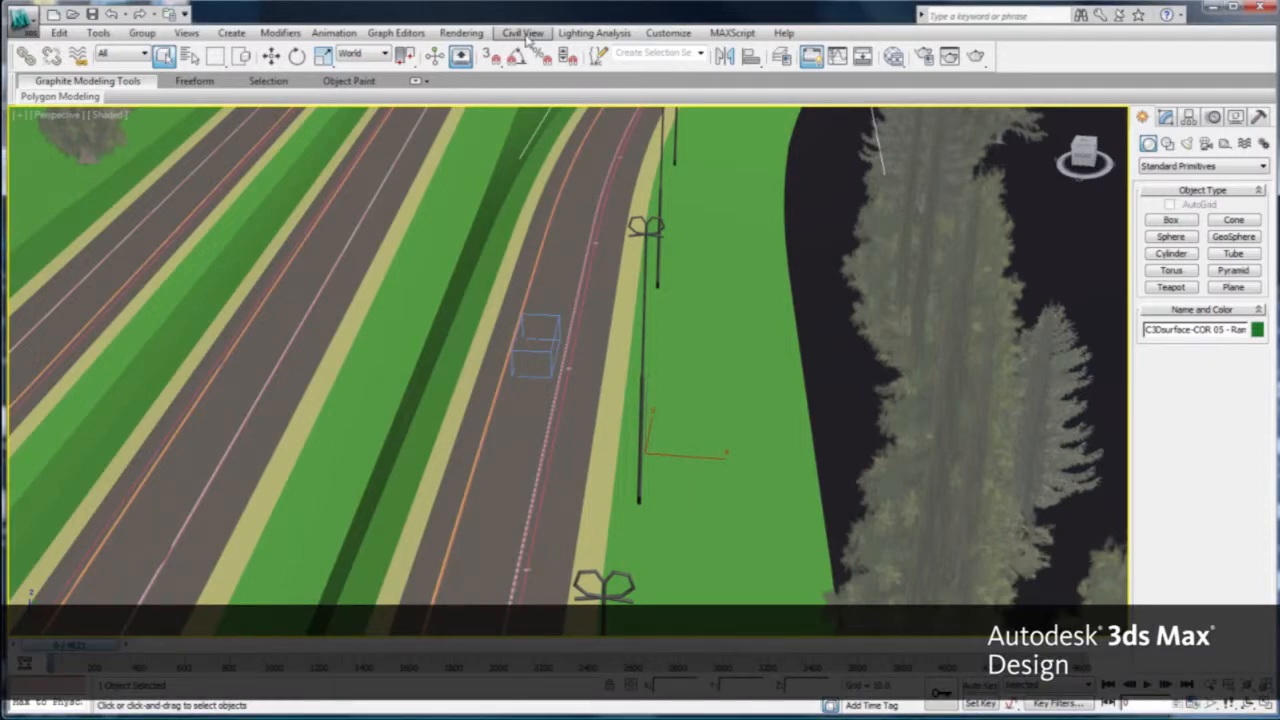
- Switch to 3ds Max Design and update the imported COR 05 - Ramp From Airport objects from their source in the Imported Object Manager
{"action": "left_click", "coordinate": [527, 33]}
{"action": "left_click", "coordinate": [565, 208]}
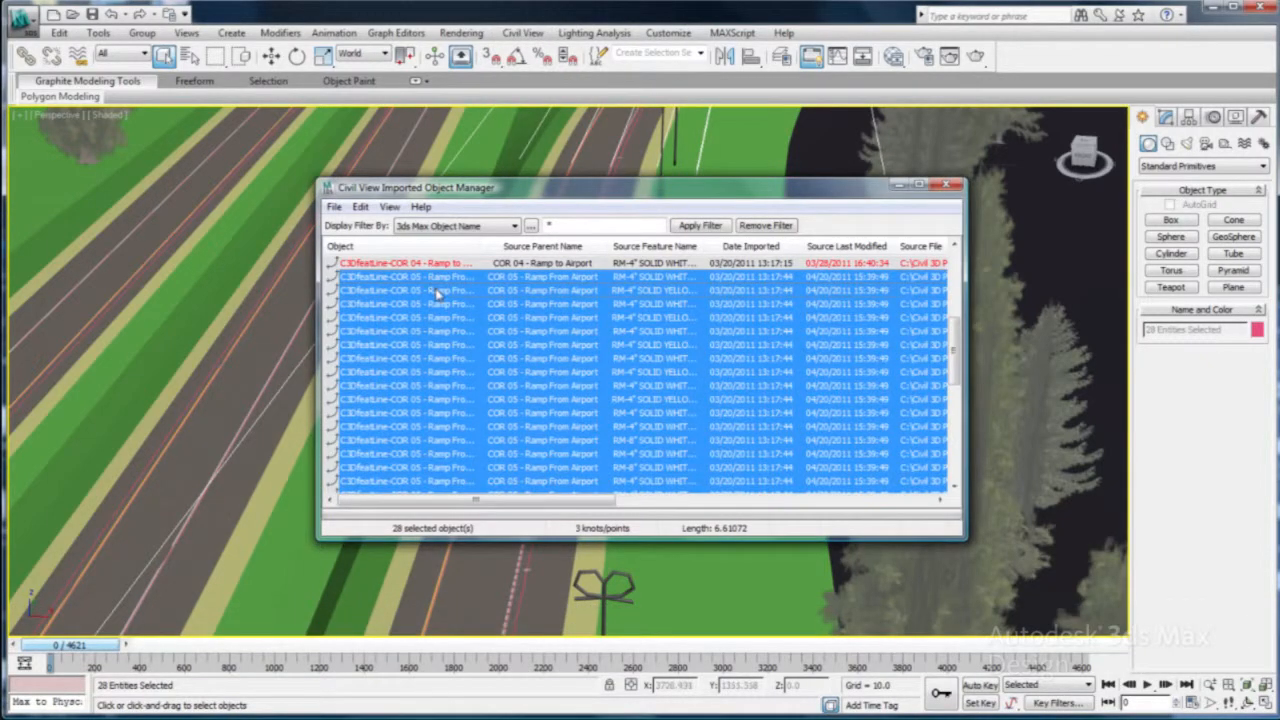
{"action": "right_click", "coordinate": [370, 362]}
{"action": "left_click", "coordinate": [420, 375]}
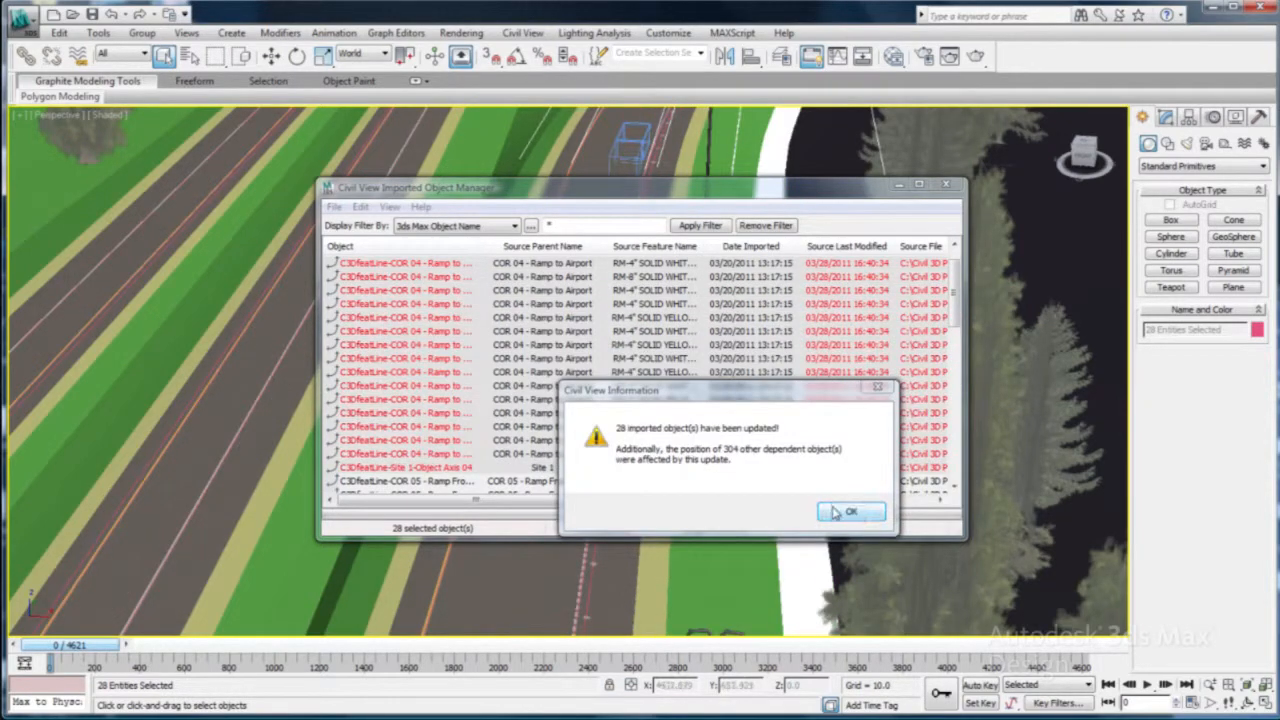
- Finish the object update in 3ds Max Design, and switch to Civil 3D to open Poles and Traffic Signals_2012.dwg
{"action": "left_click", "coordinate": [838, 512]}
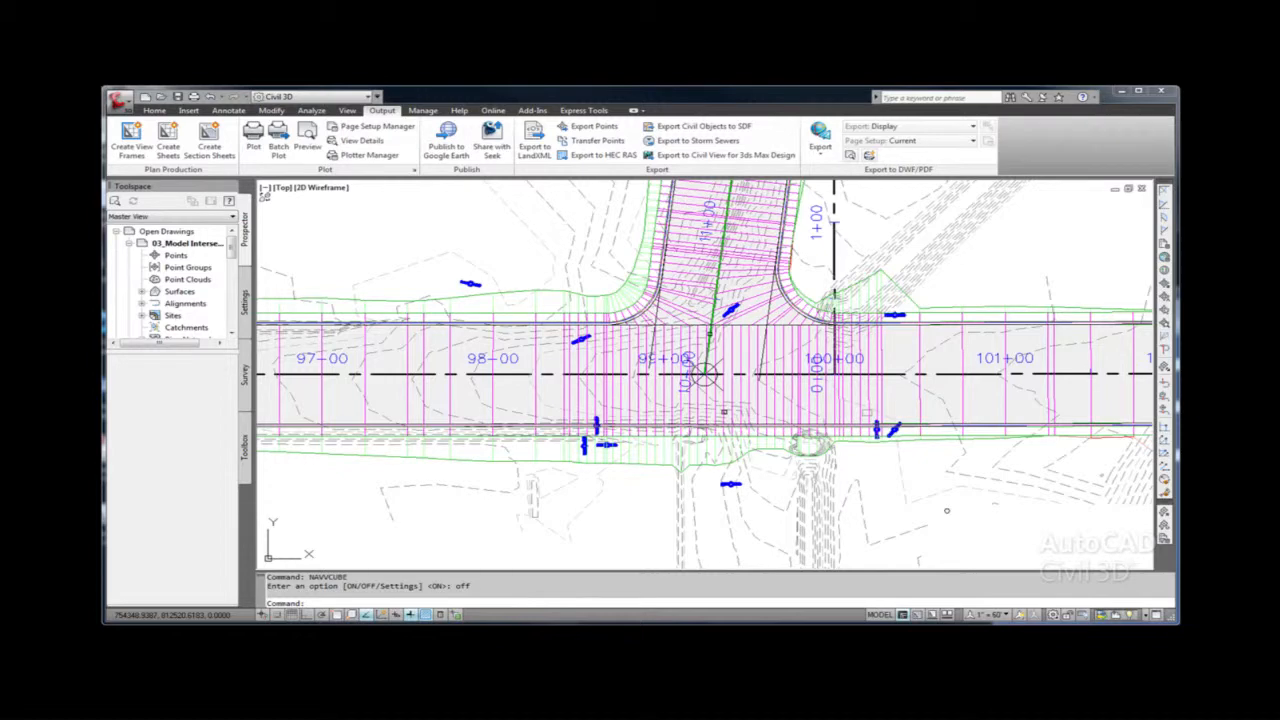
{"action": "left_click", "coordinate": [160, 96]}
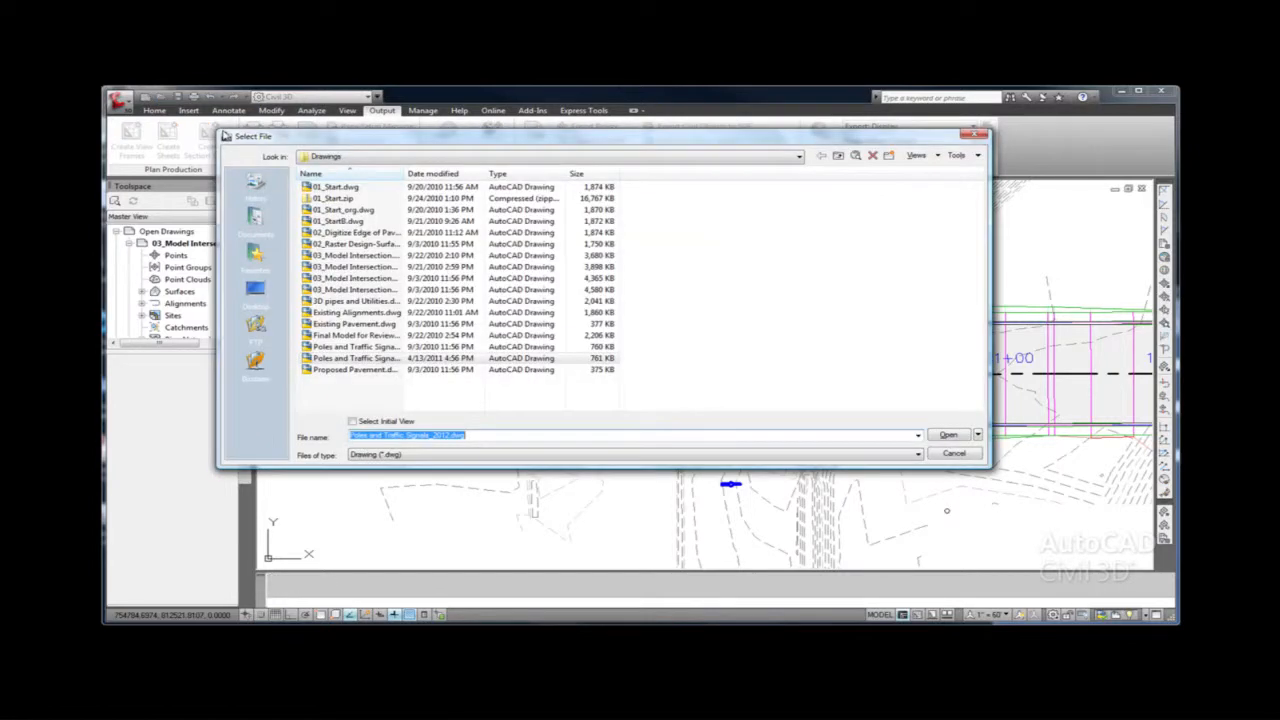
{"action": "left_click", "coordinate": [946, 435]}
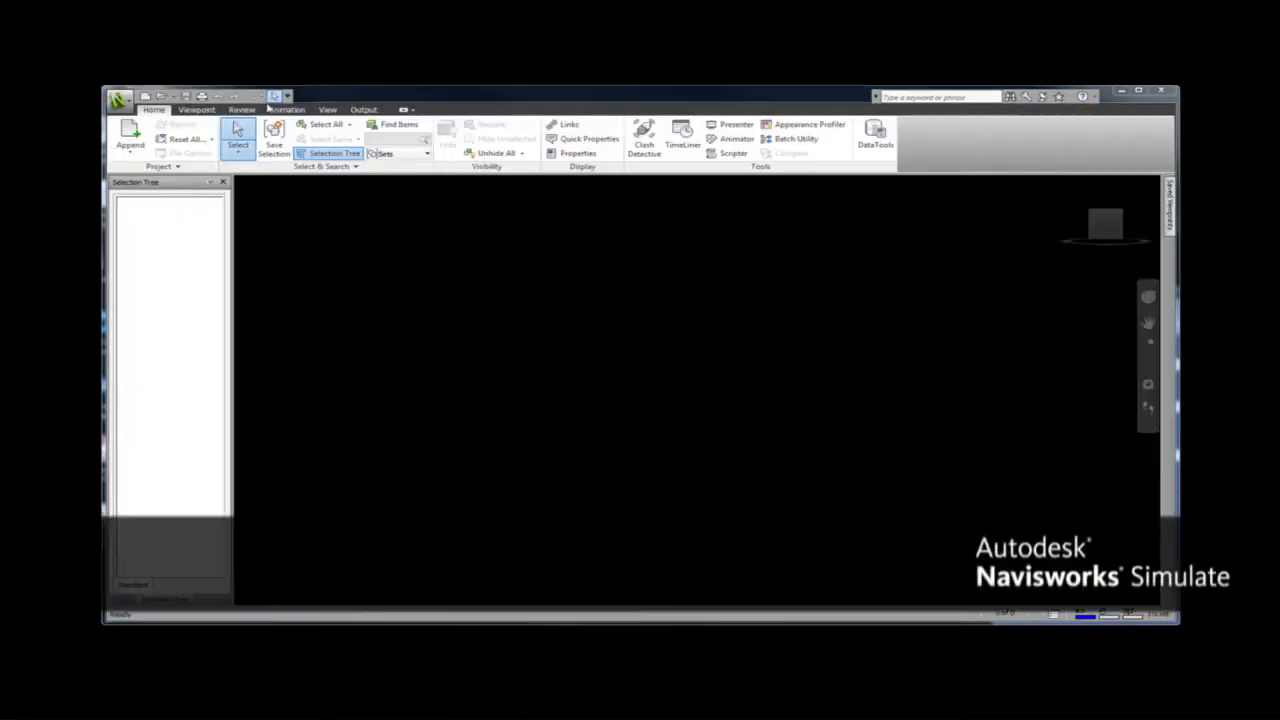
- Switch to Navisworks, open the 03_Model Intersection model, and append Poles and Traffic Signals_2012.dwg to it
{"action": "left_click", "coordinate": [161, 97]}
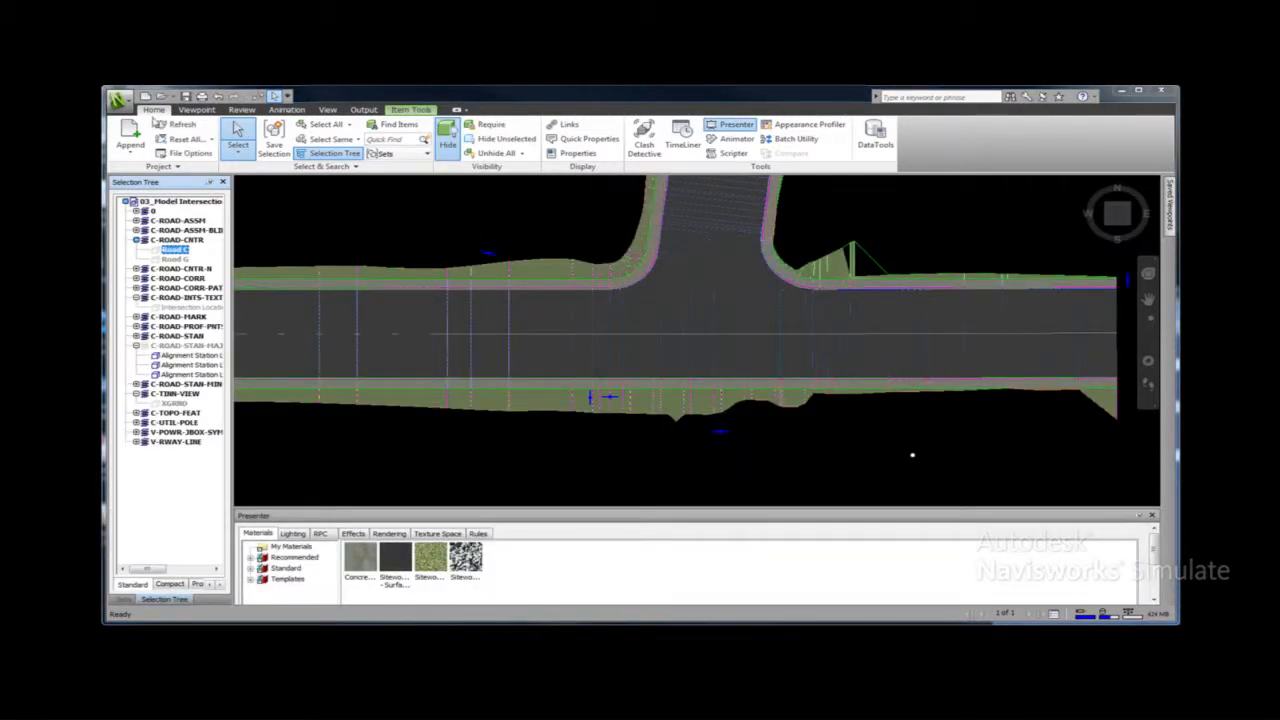
{"action": "left_click", "coordinate": [130, 135]}
{"action": "left_click", "coordinate": [589, 482]}
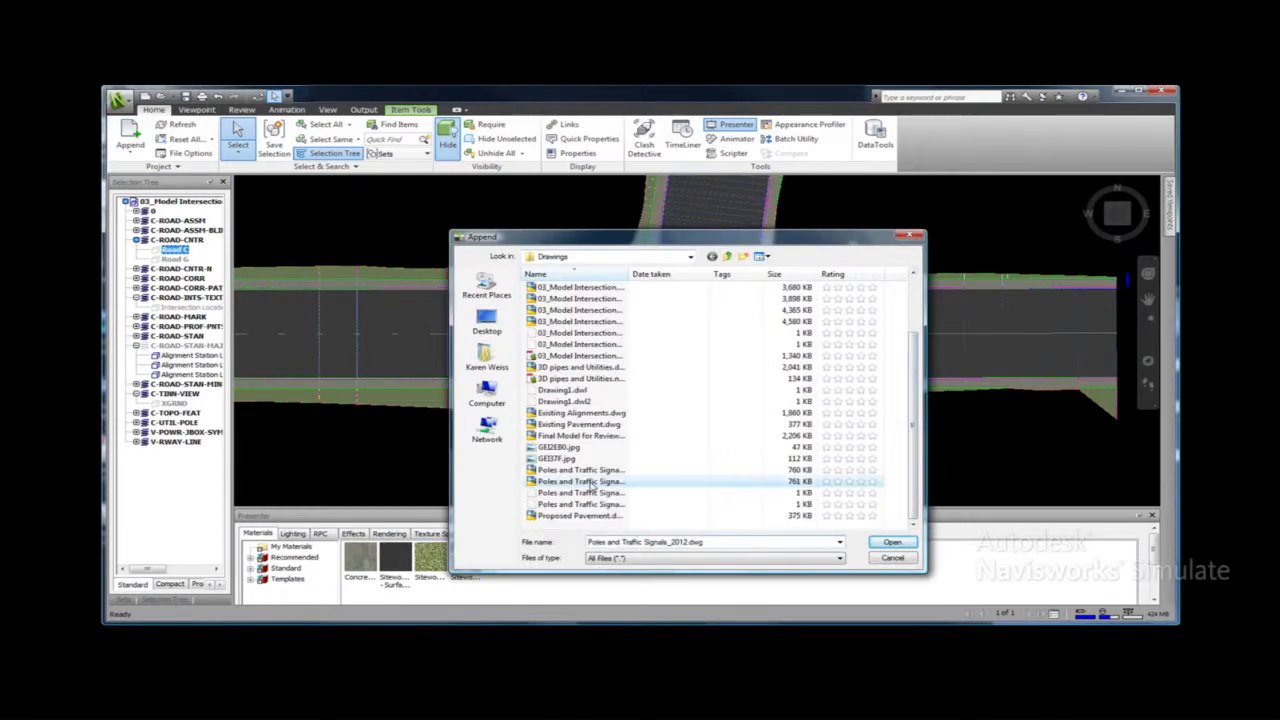
{"action": "left_click", "coordinate": [893, 543]}
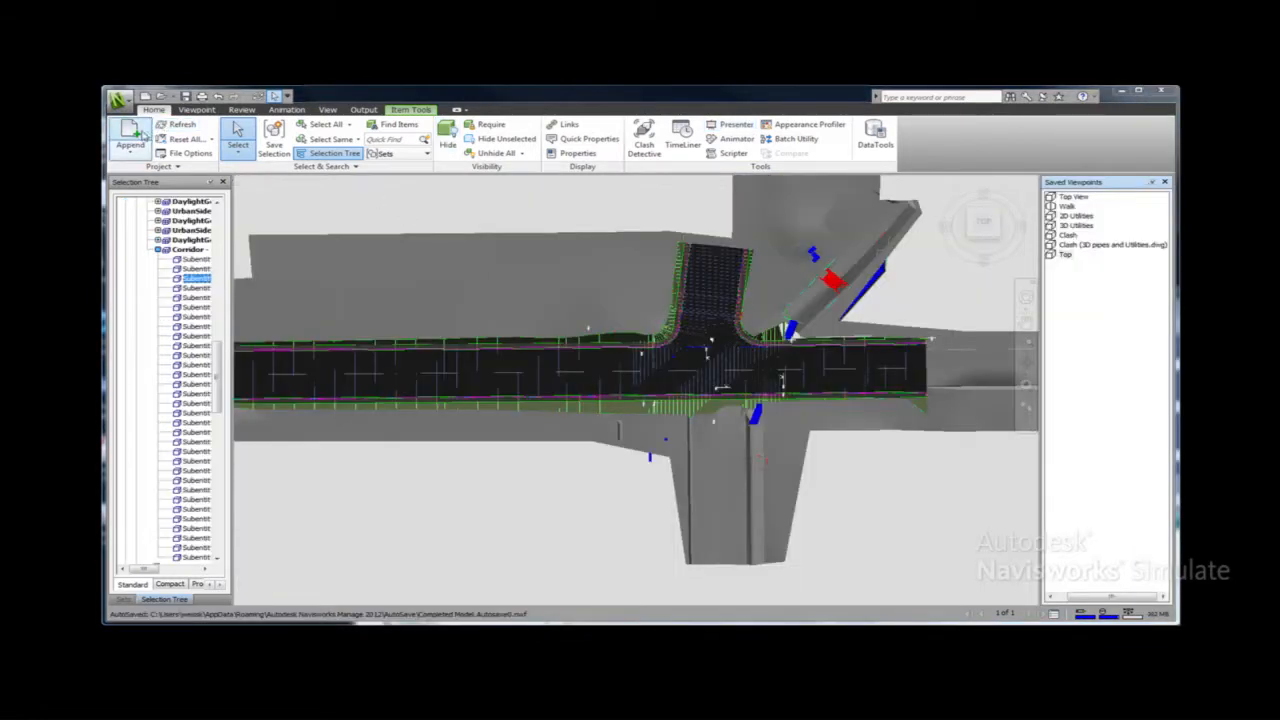
- Append the 2D Utilities.dgn file from the Navisworks project's DGN folder to the completed model
{"action": "left_click", "coordinate": [140, 132]}
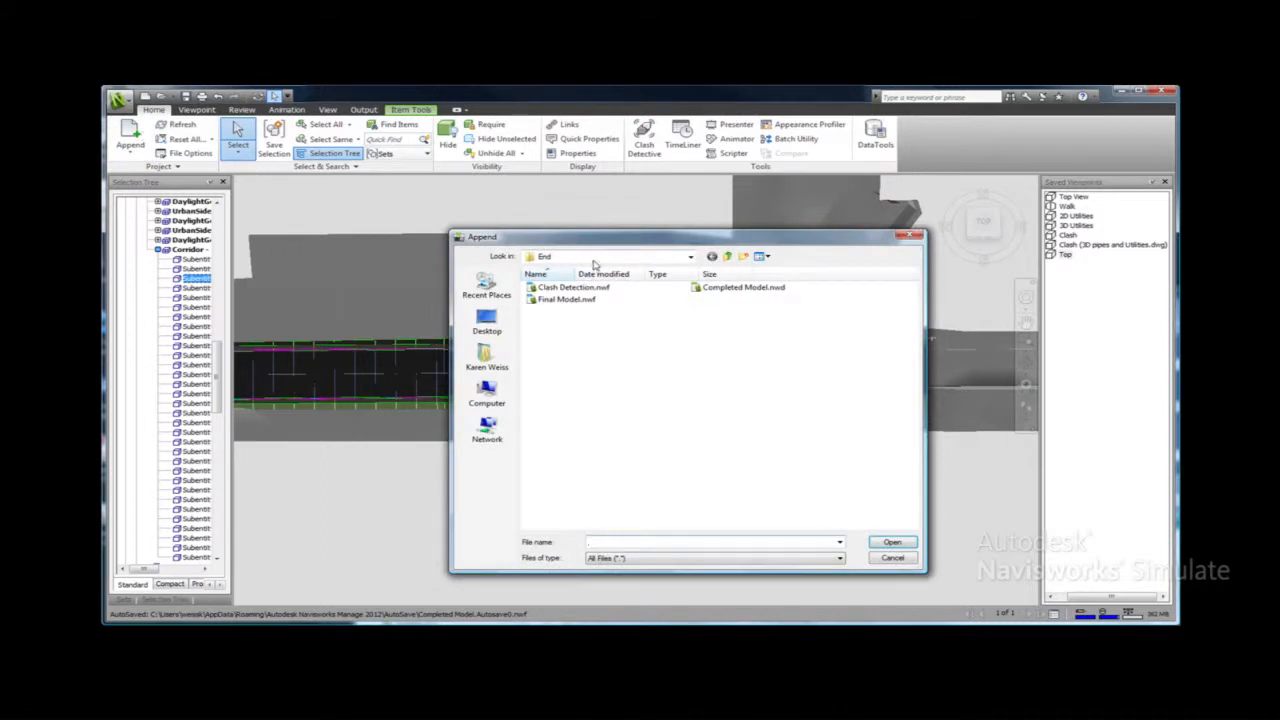
{"action": "left_click", "coordinate": [572, 257]}
{"action": "left_click", "coordinate": [588, 356]}
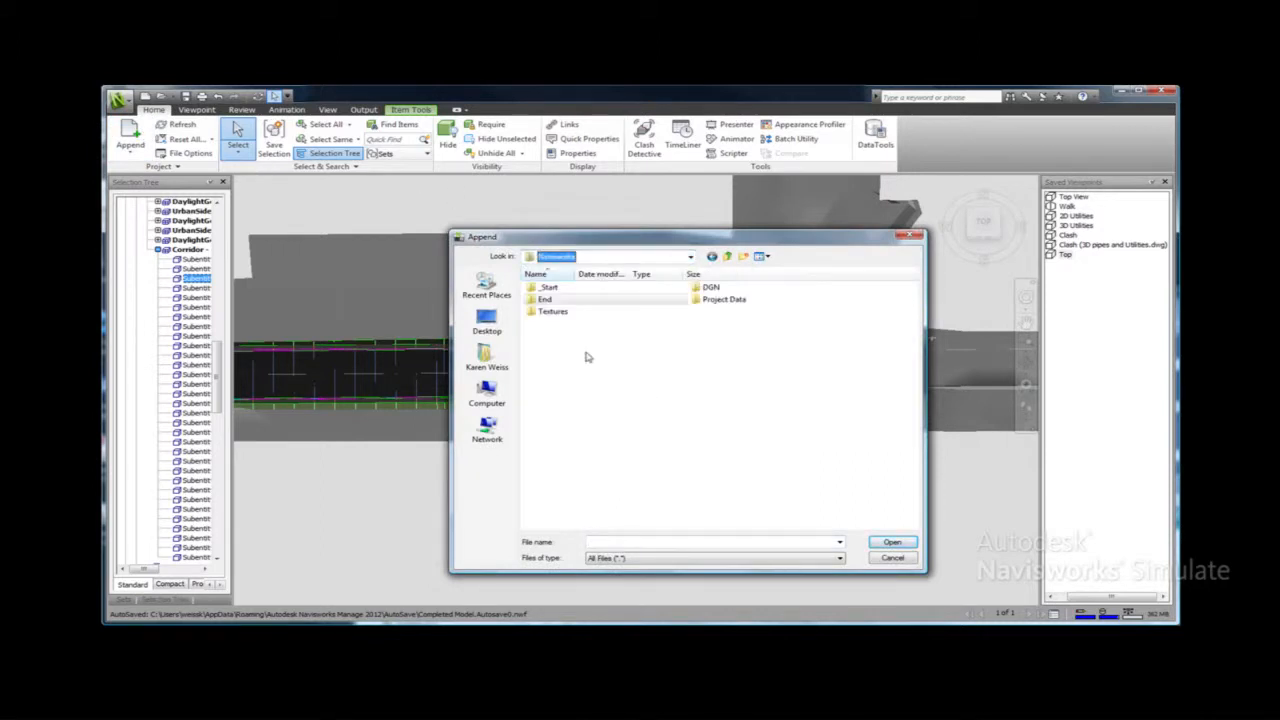
{"action": "double_click", "coordinate": [700, 287]}
{"action": "left_click", "coordinate": [566, 289]}
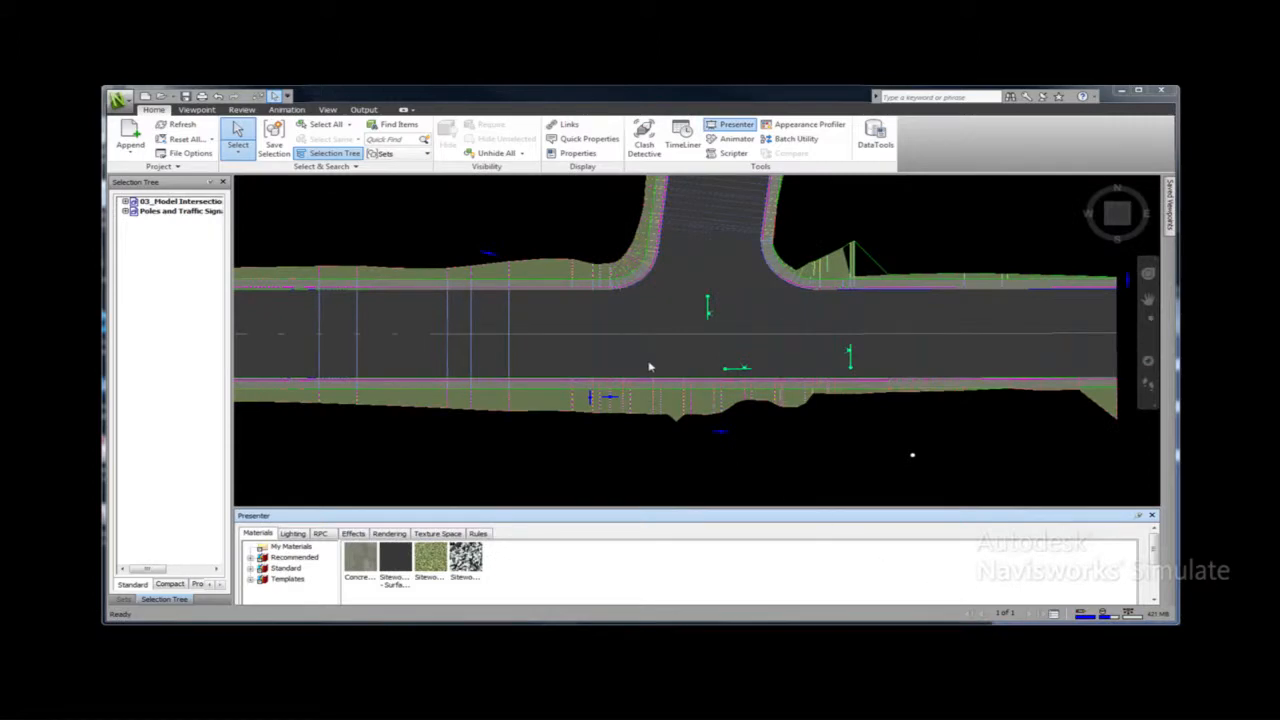
- Select the intersection corridor, examine it with its poles in an oblique 3D view, and clear the selection
{"action": "left_click", "coordinate": [647, 369]}
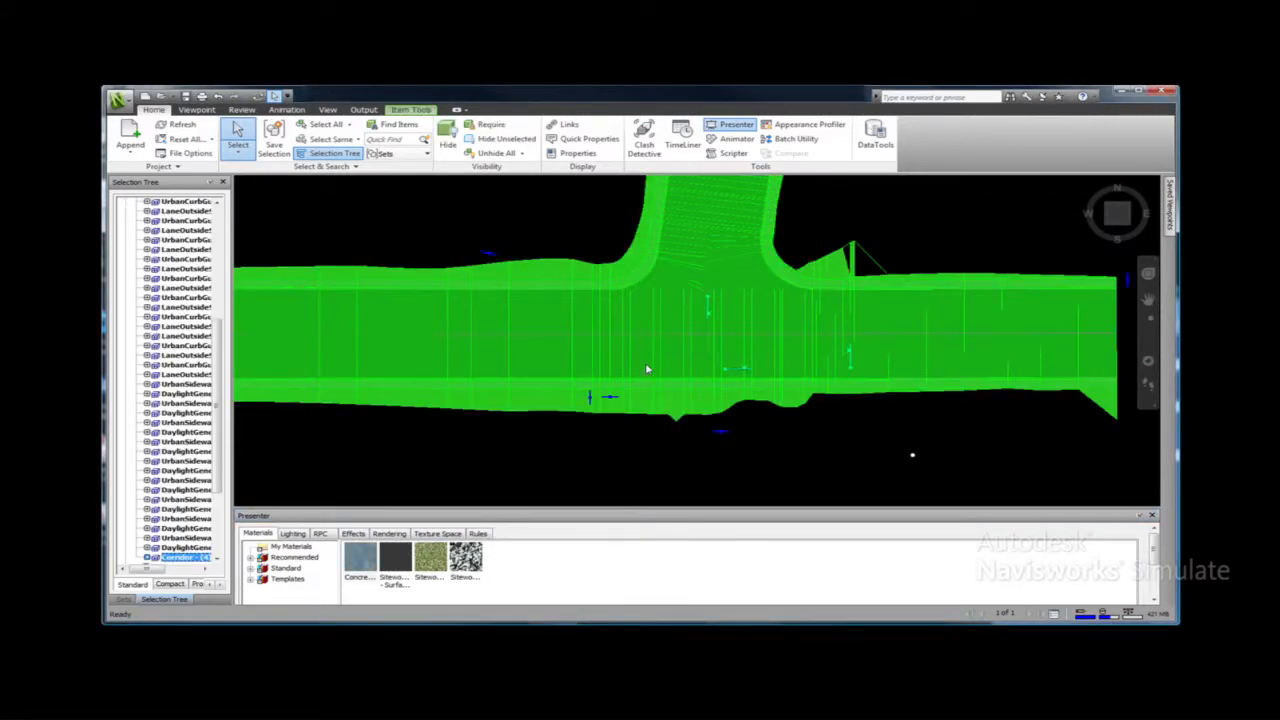
{"action": "mouse_move", "coordinate": [646, 364]}
{"action": "middle_mouse_down", "text": "shift"}
{"action": "mouse_move", "coordinate": [662, 312]}
{"action": "mouse_move", "coordinate": [746, 297]}
{"action": "middle_mouse_up", "text": "shift"}
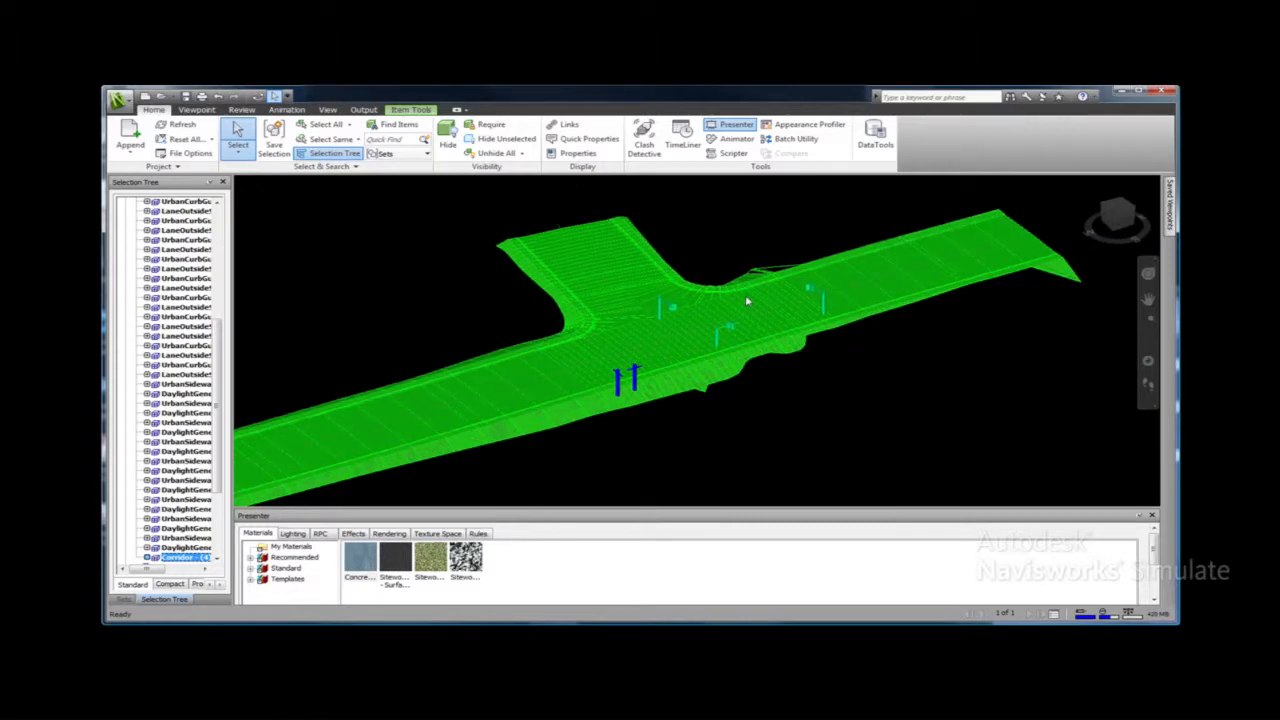
{"action": "key", "text": "Escape"}
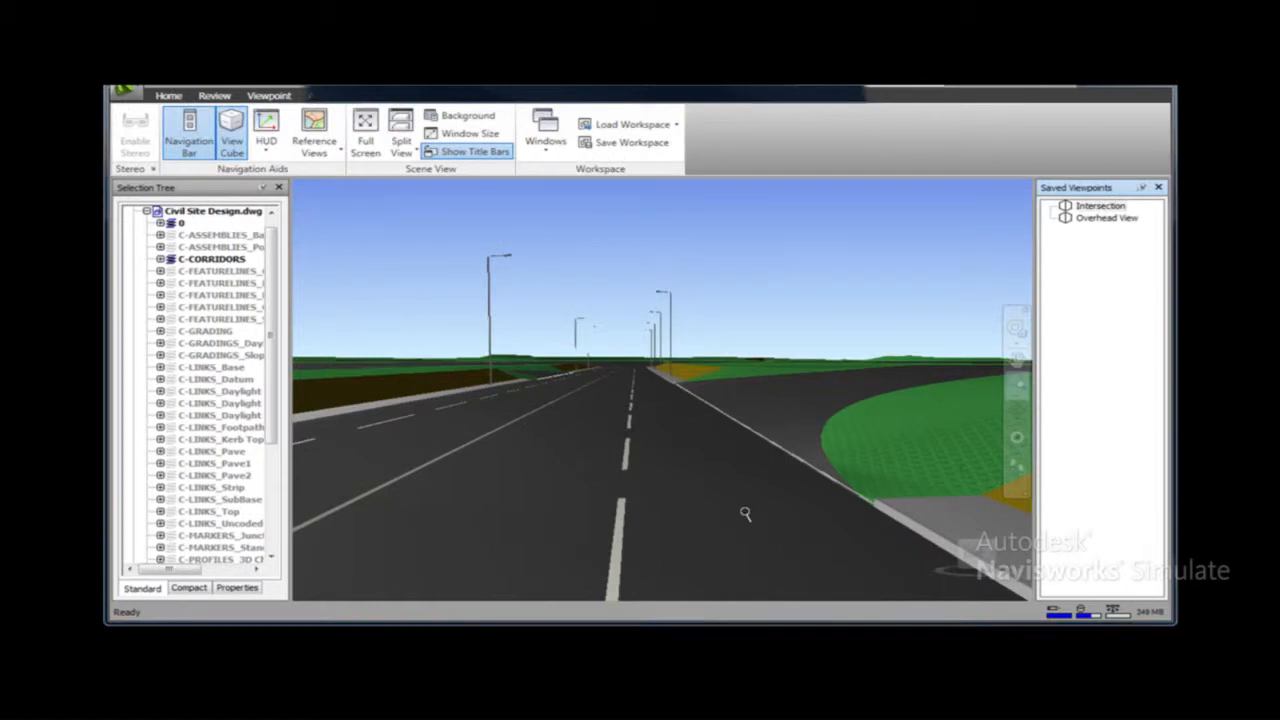
- Walk along the road in the Civil Site Design model to inspect the lane markings and lamp columns
{"action": "left_click", "coordinate": [1017, 465]}
{"action": "left_click_drag", "start_coordinate": [580, 535], "coordinate": [585, 526]}
{"action": "left_click_drag", "start_coordinate": [697, 520], "coordinate": [760, 526]}
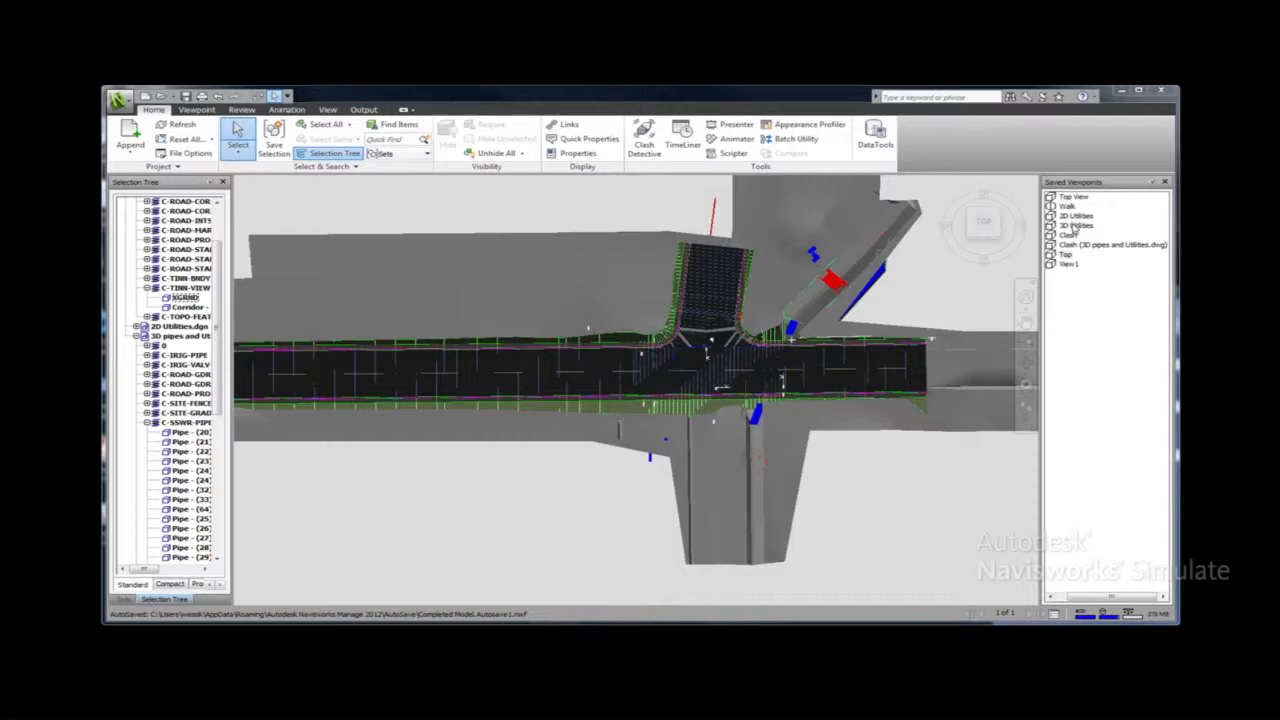
- Show the 3D Utilities viewpoint and add the Microsoft Project MPX file 08412-0.1_9_14_09.mpx as a TimeLiner data source
{"action": "left_click", "coordinate": [1073, 226]}
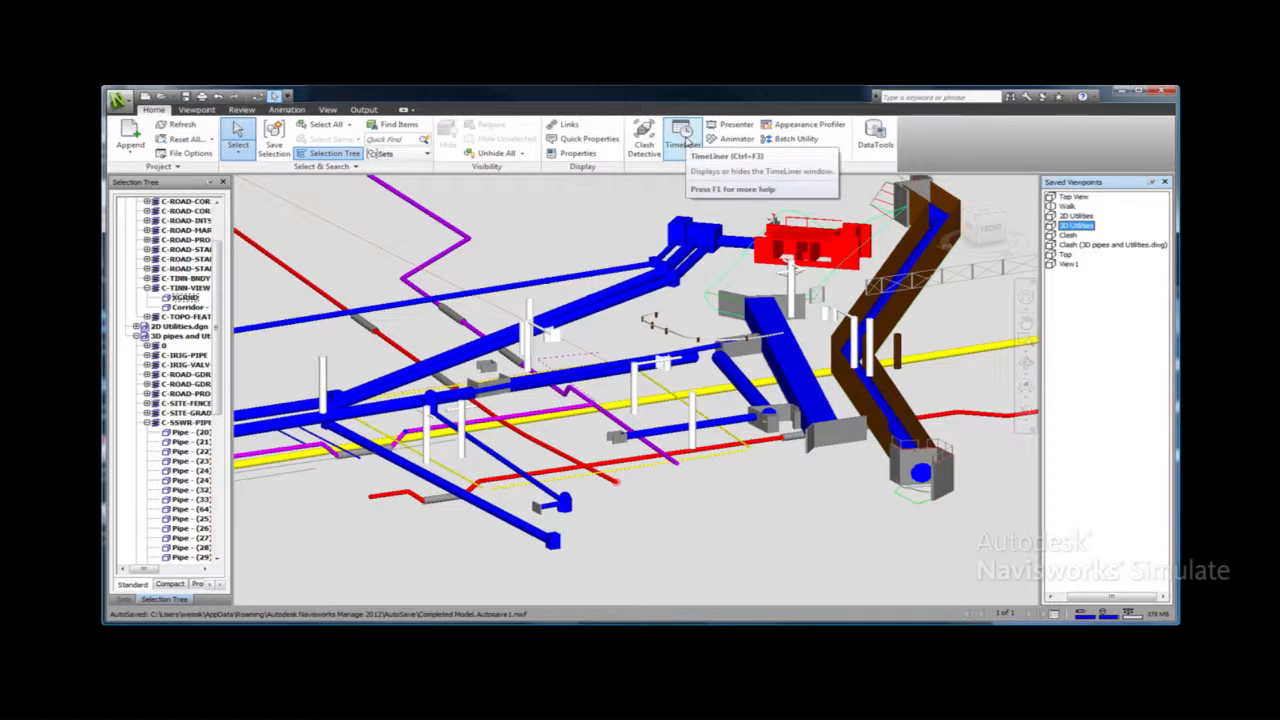
{"action": "left_click", "coordinate": [682, 138]}
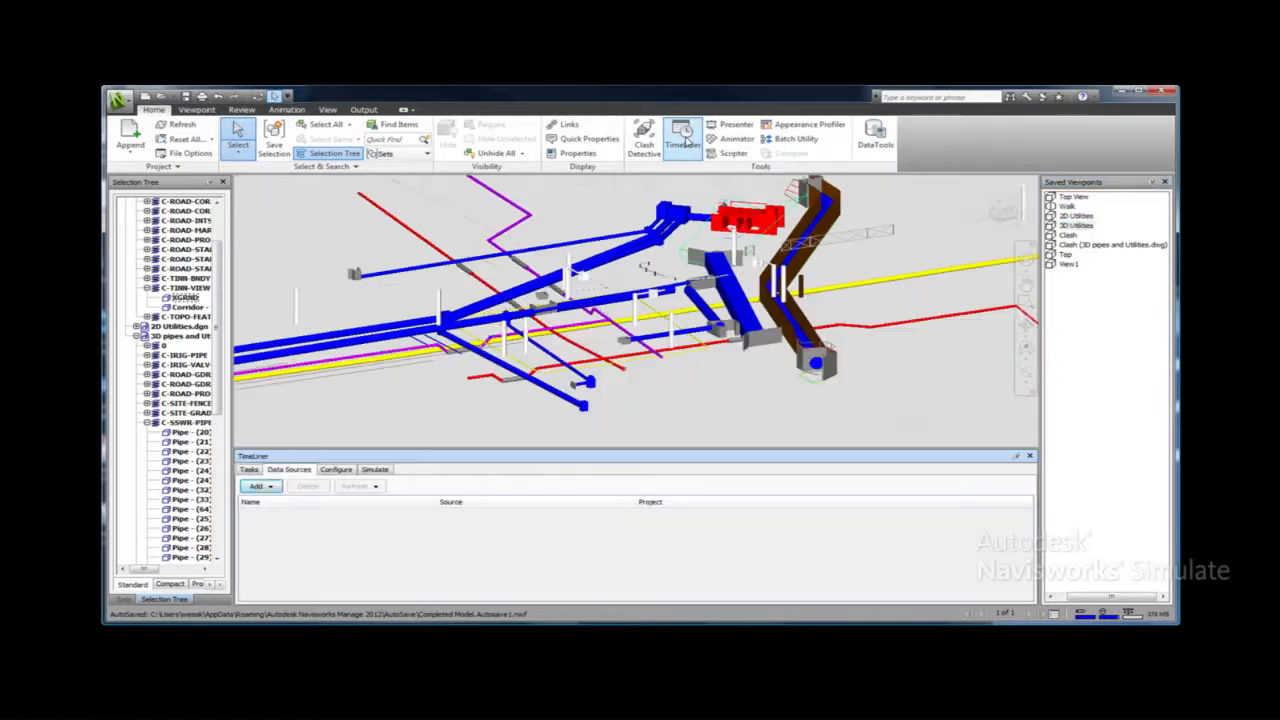
{"action": "left_click", "coordinate": [270, 488]}
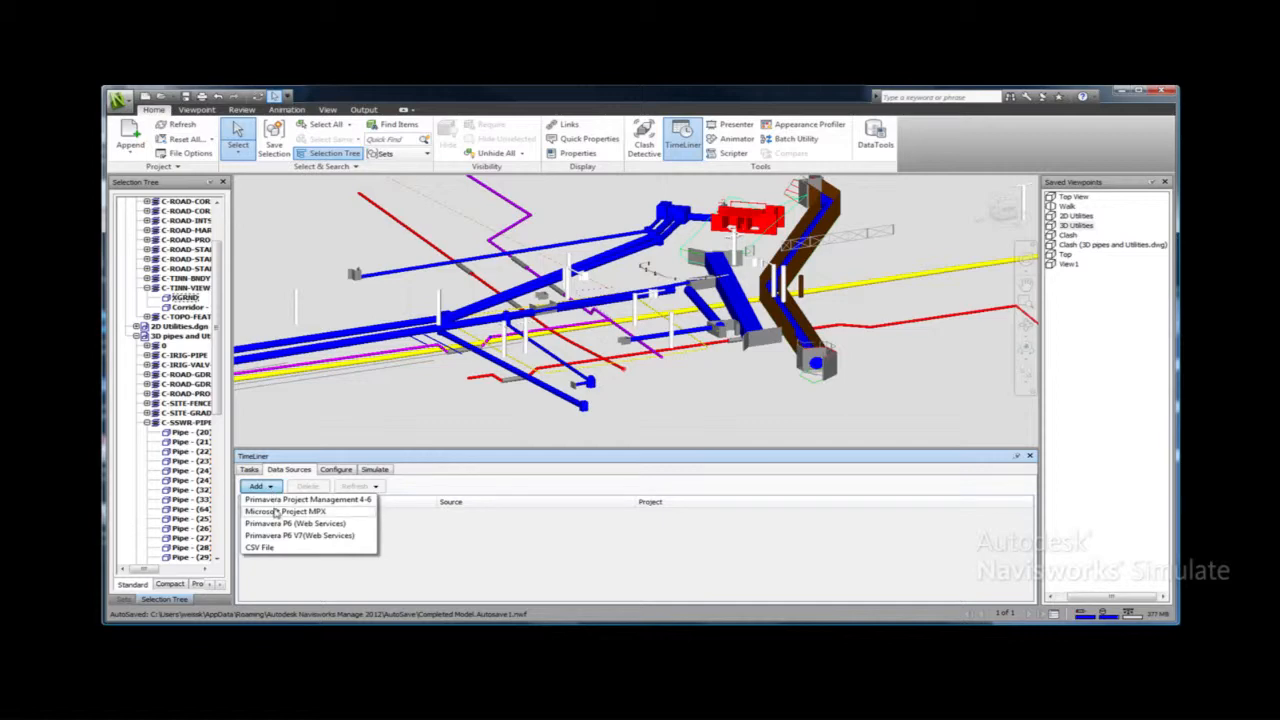
{"action": "left_click", "coordinate": [280, 511]}
{"action": "left_click", "coordinate": [557, 313]}
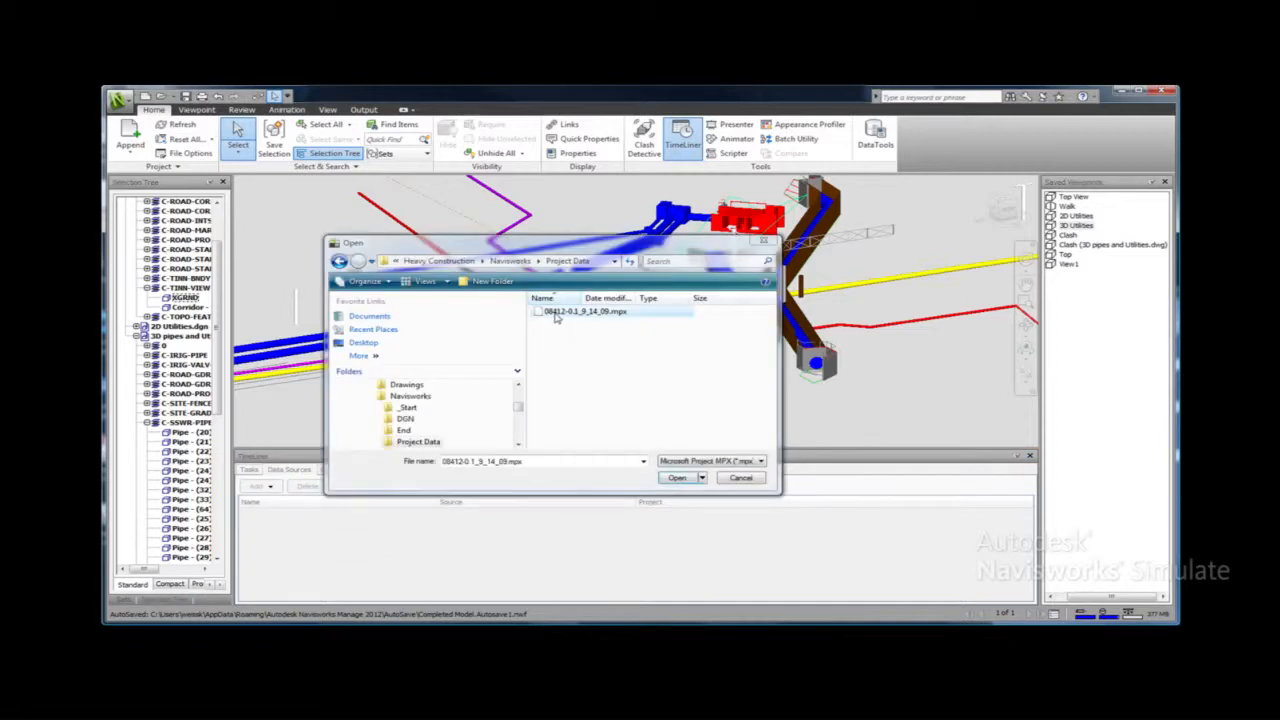
{"action": "left_click", "coordinate": [676, 478]}
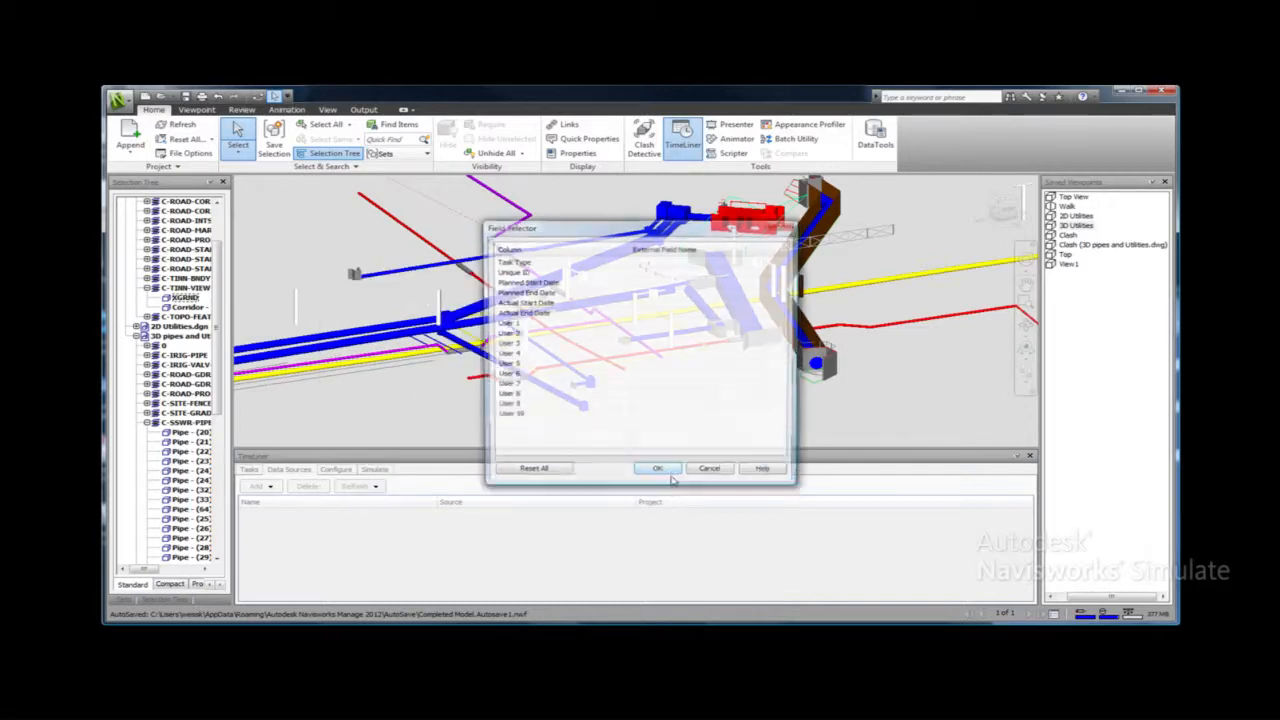
{"action": "left_click", "coordinate": [666, 474]}
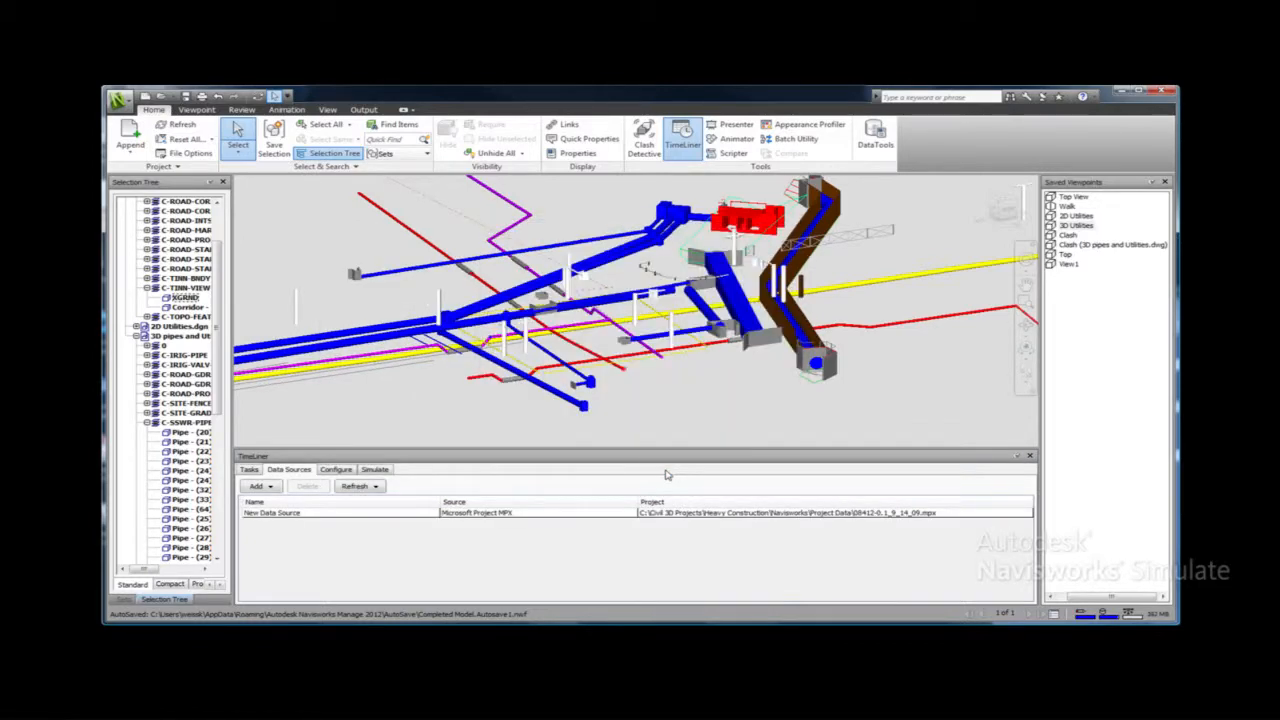
- Rebuild the task hierarchy from the Microsoft Project data source and show the tasks in an enlarged TimeLiner
{"action": "right_click", "coordinate": [586, 516]}
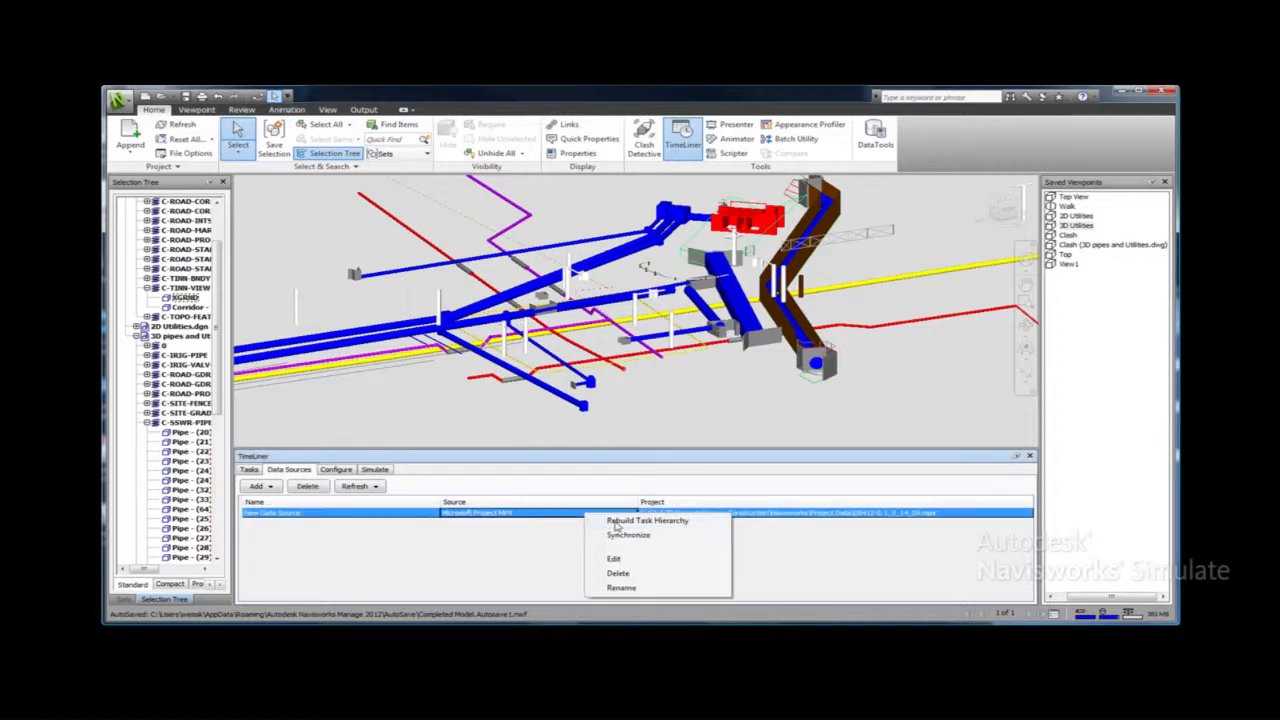
{"action": "left_click", "coordinate": [614, 521]}
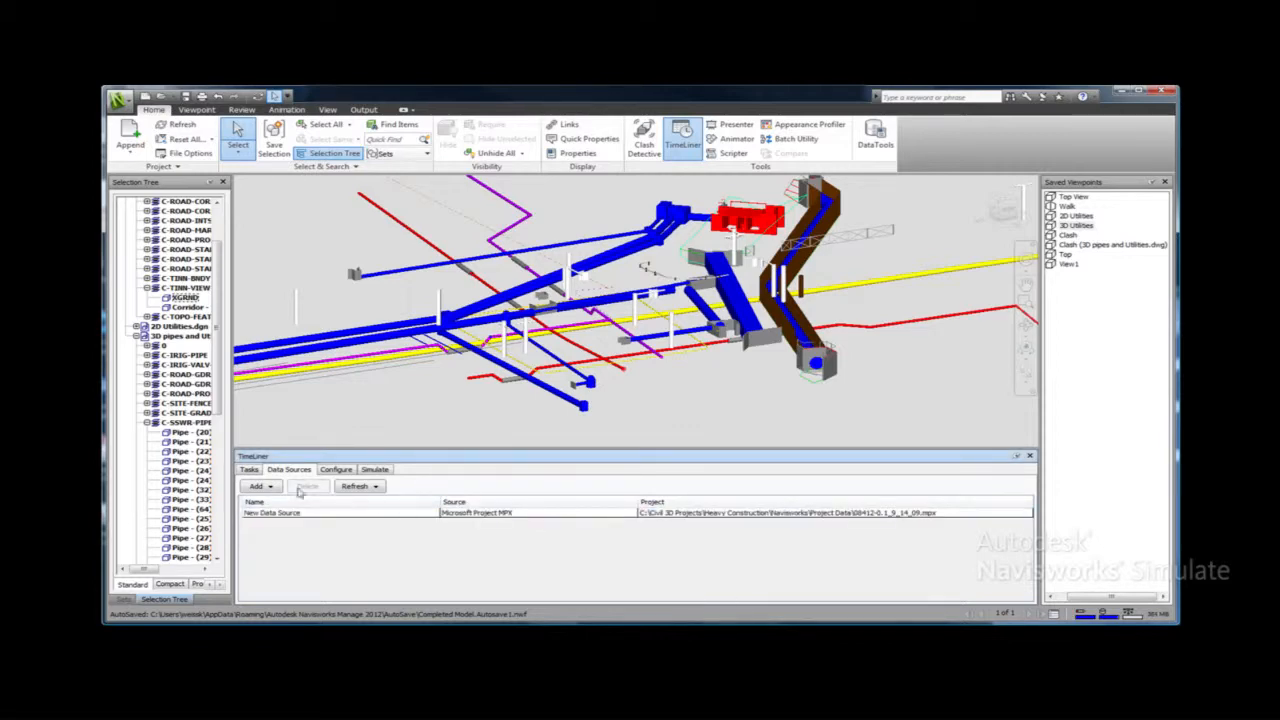
{"action": "left_click", "coordinate": [247, 470]}
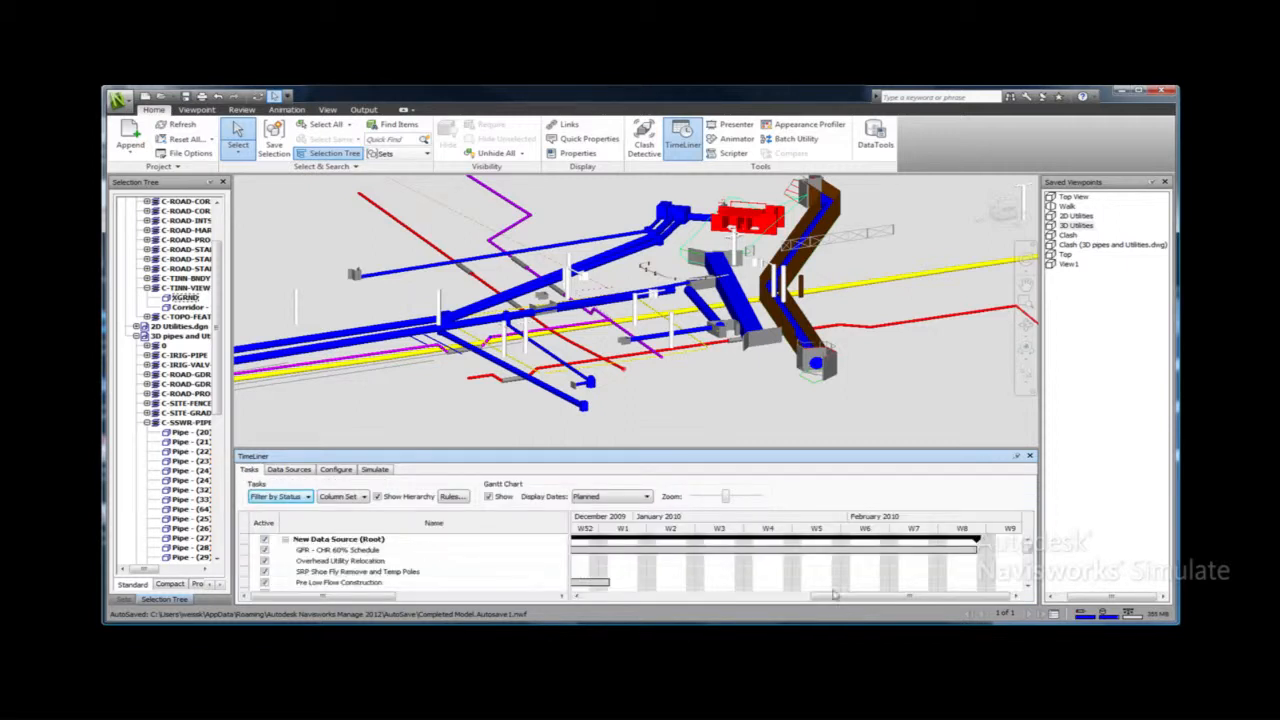
{"action": "left_click_drag", "start_coordinate": [785, 456], "coordinate": [780, 425]}
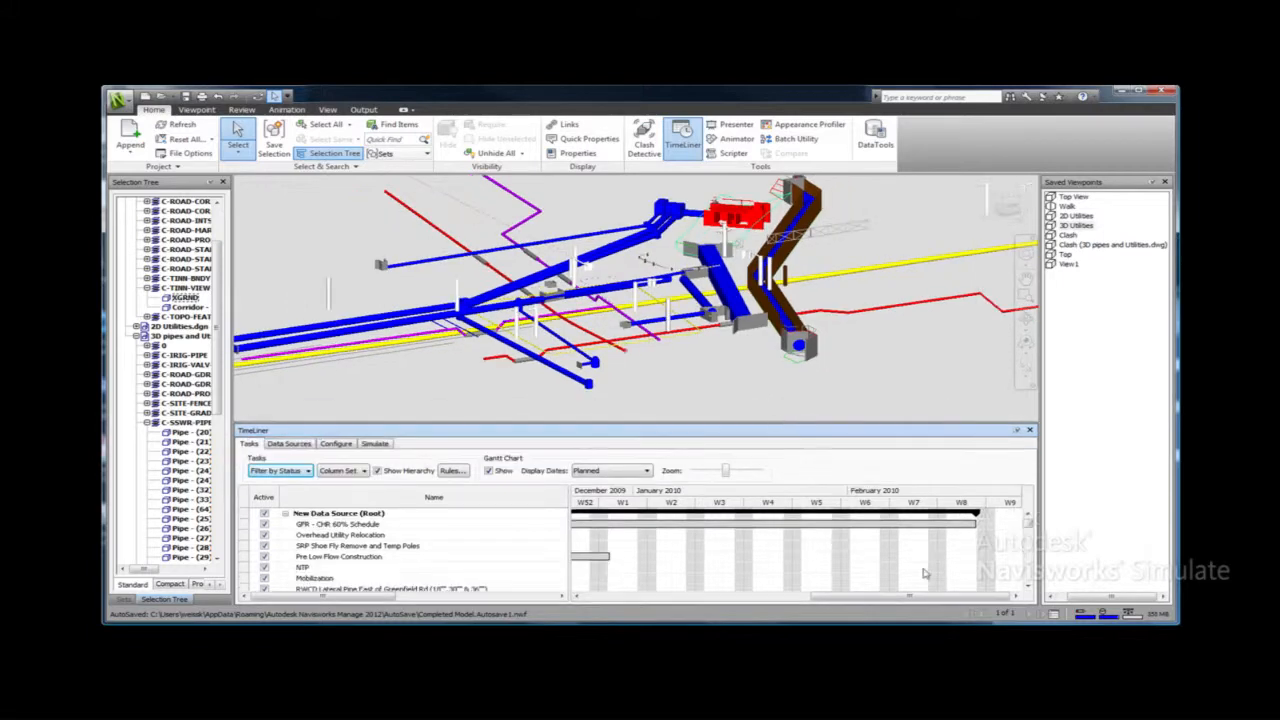
- Review the imported schedule in the Gantt chart and sort the tasks by name
{"action": "scroll", "coordinate": [1028, 532], "scroll_direction": "down", "scroll_amount": 5}
{"action": "mouse_move", "coordinate": [1028, 532]}
{"action": "left_mouse_down"}
{"action": "mouse_move", "coordinate": [1029, 549]}
{"action": "mouse_move", "coordinate": [1030, 519]}
{"action": "left_mouse_up"}
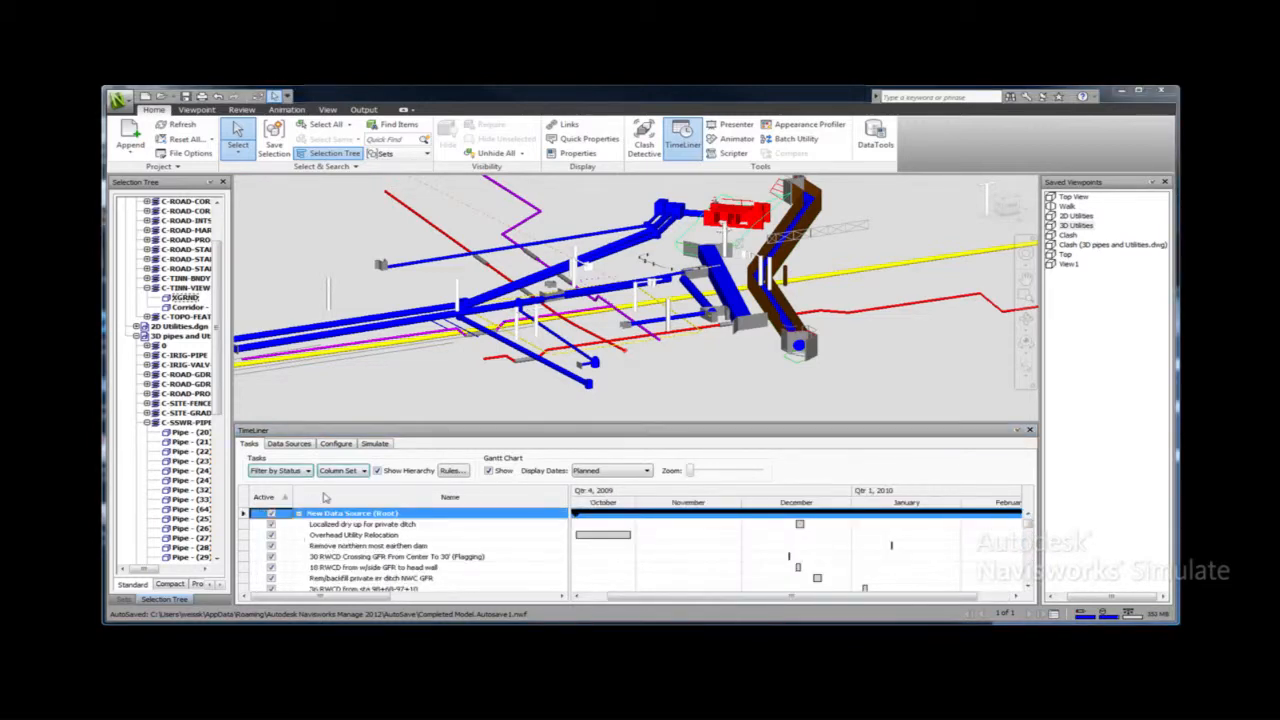
{"action": "left_click", "coordinate": [337, 500]}
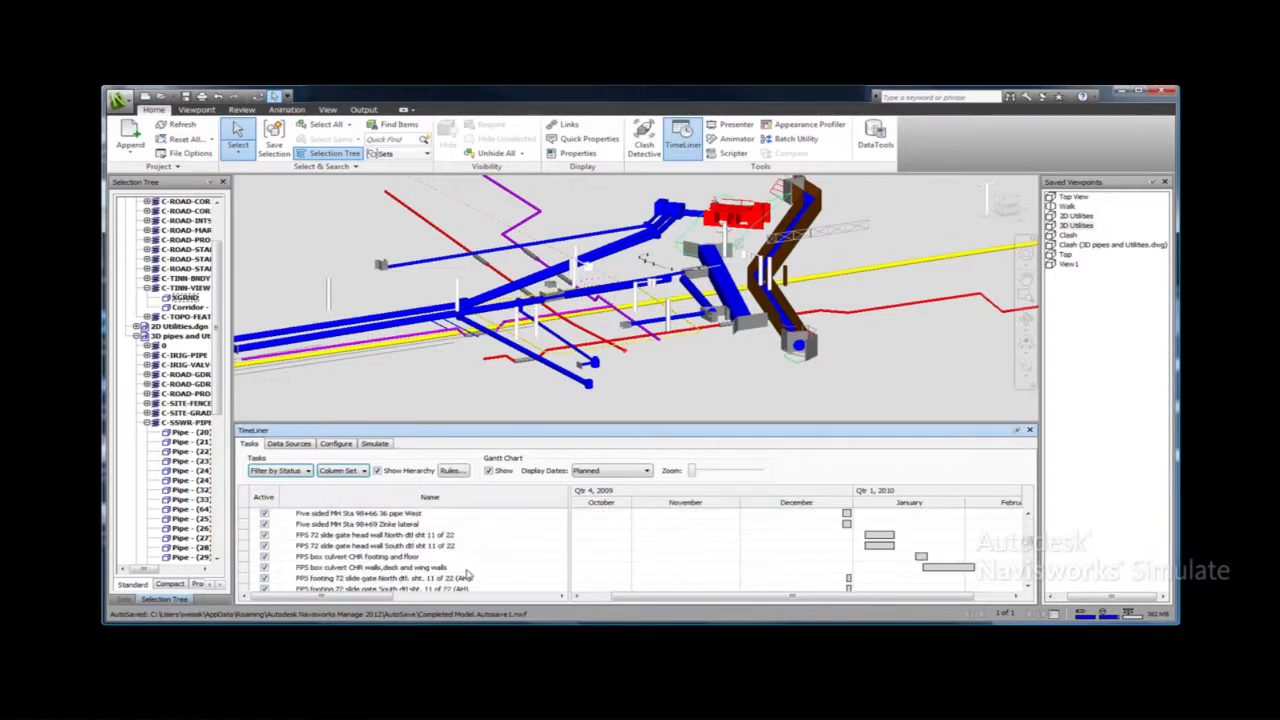
- Set the task type of FPS box culvert CHR walls, deck and wing walls to Construct
{"action": "left_click", "coordinate": [467, 571]}
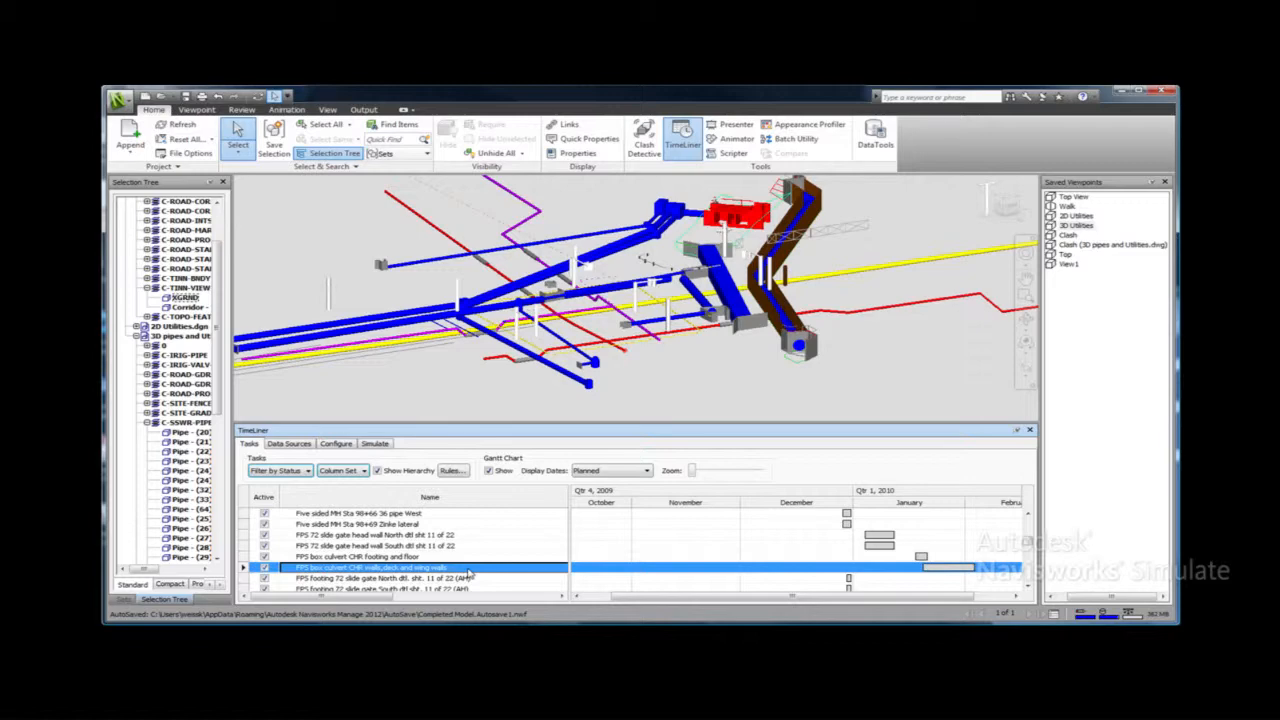
{"action": "left_click_drag", "start_coordinate": [373, 598], "coordinate": [548, 615]}
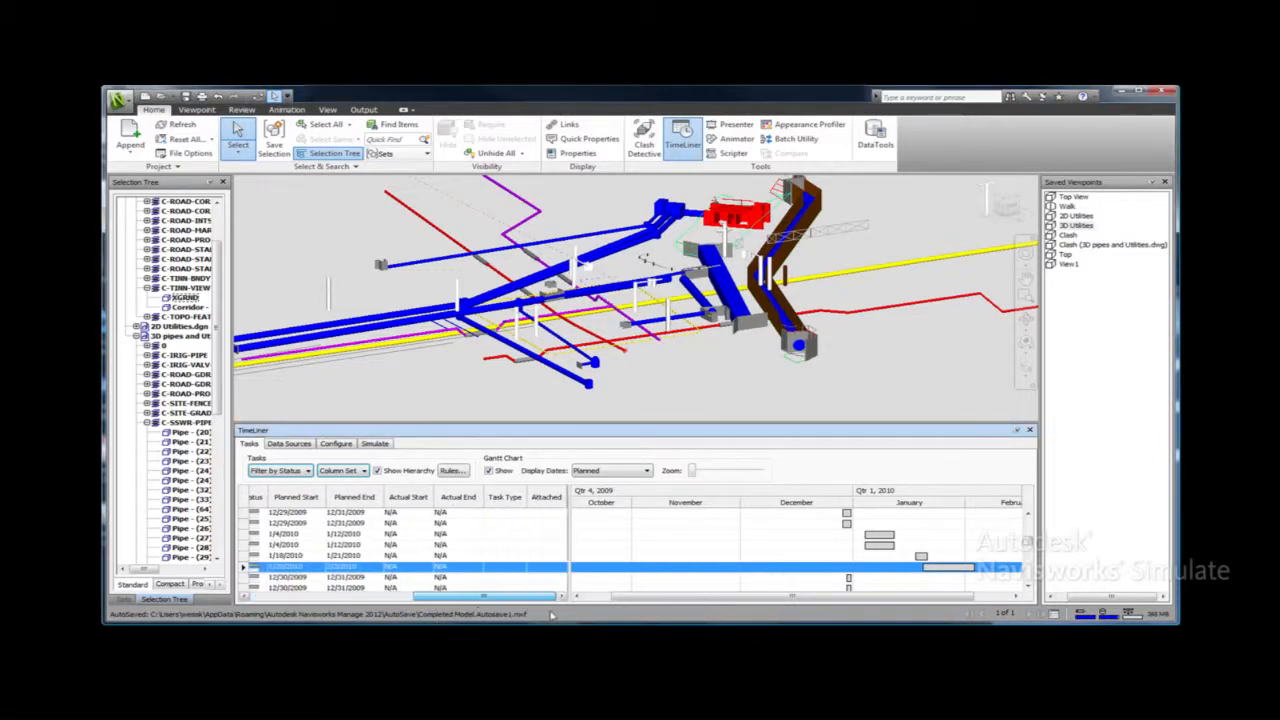
{"action": "left_click", "coordinate": [505, 567]}
{"action": "left_click", "coordinate": [520, 568]}
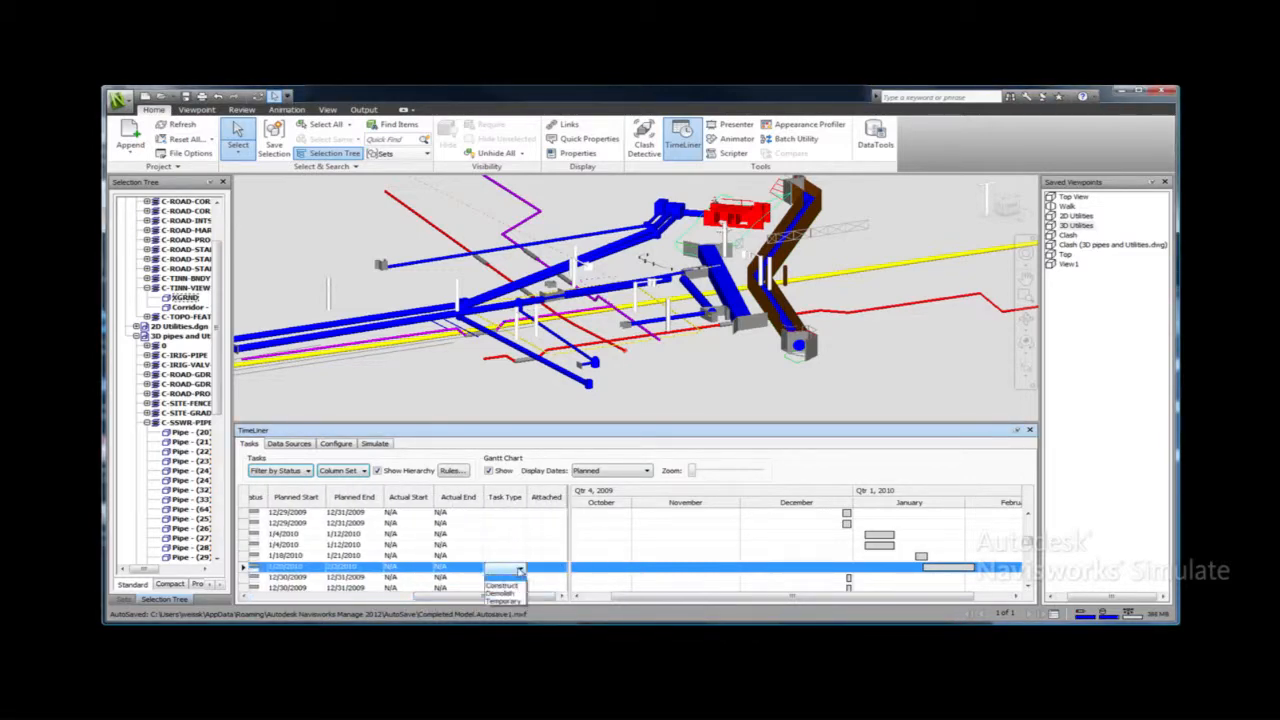
{"action": "left_click", "coordinate": [514, 587]}
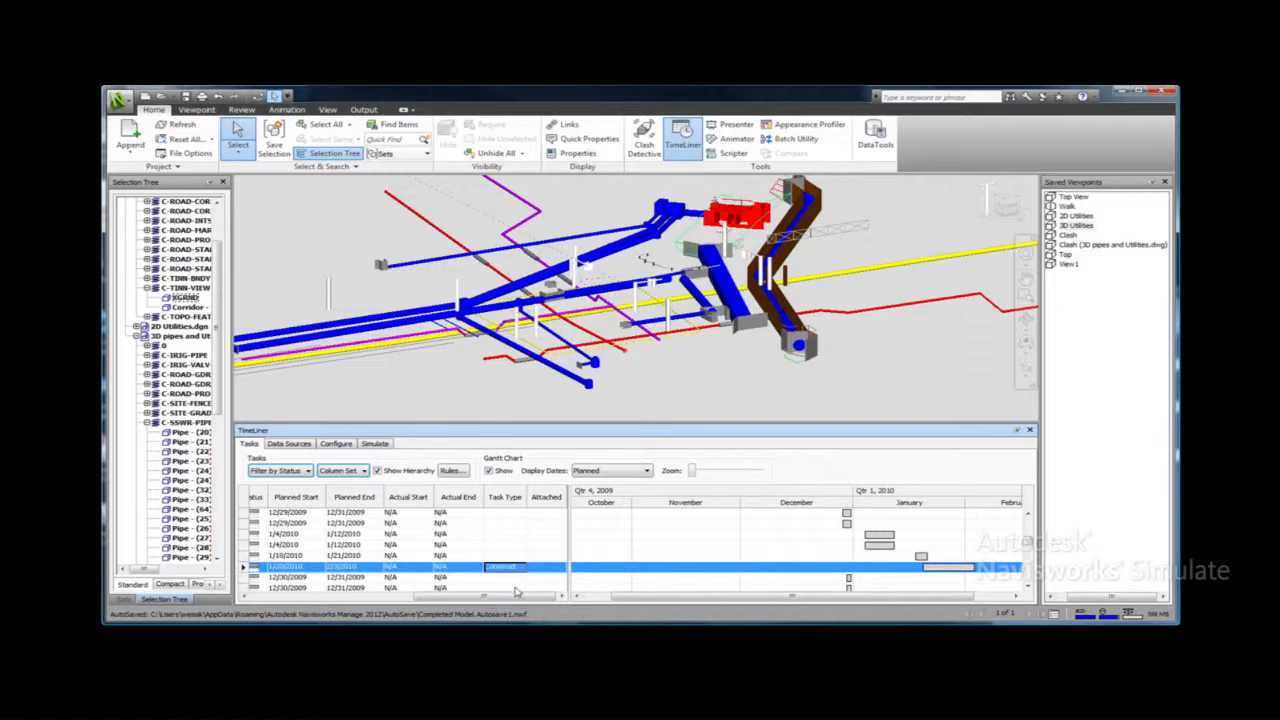
- Attach the large culvert pipe and the headwall solids at both its ends to the FPS box culvert walls task
{"action": "left_click", "coordinate": [750, 324]}
{"action": "left_click", "coordinate": [743, 314]}
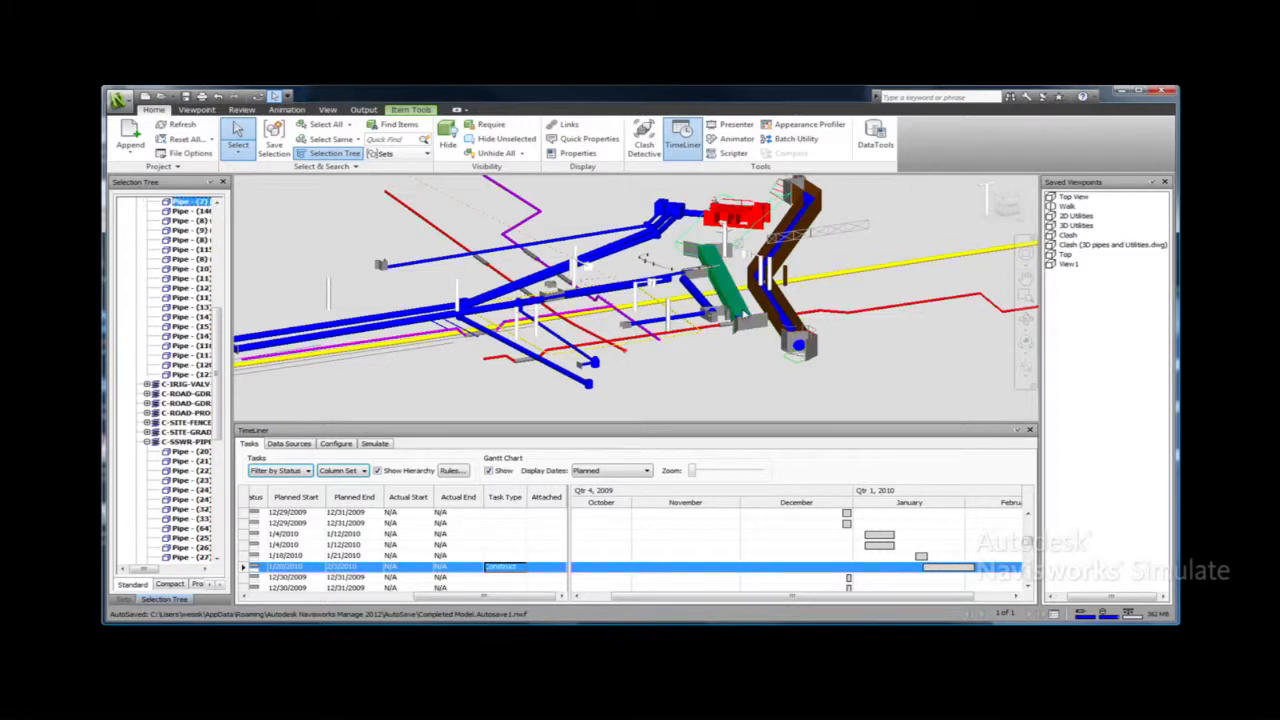
{"action": "left_click", "coordinate": [750, 322]}
{"action": "left_click", "coordinate": [696, 253], "text": "ctrl"}
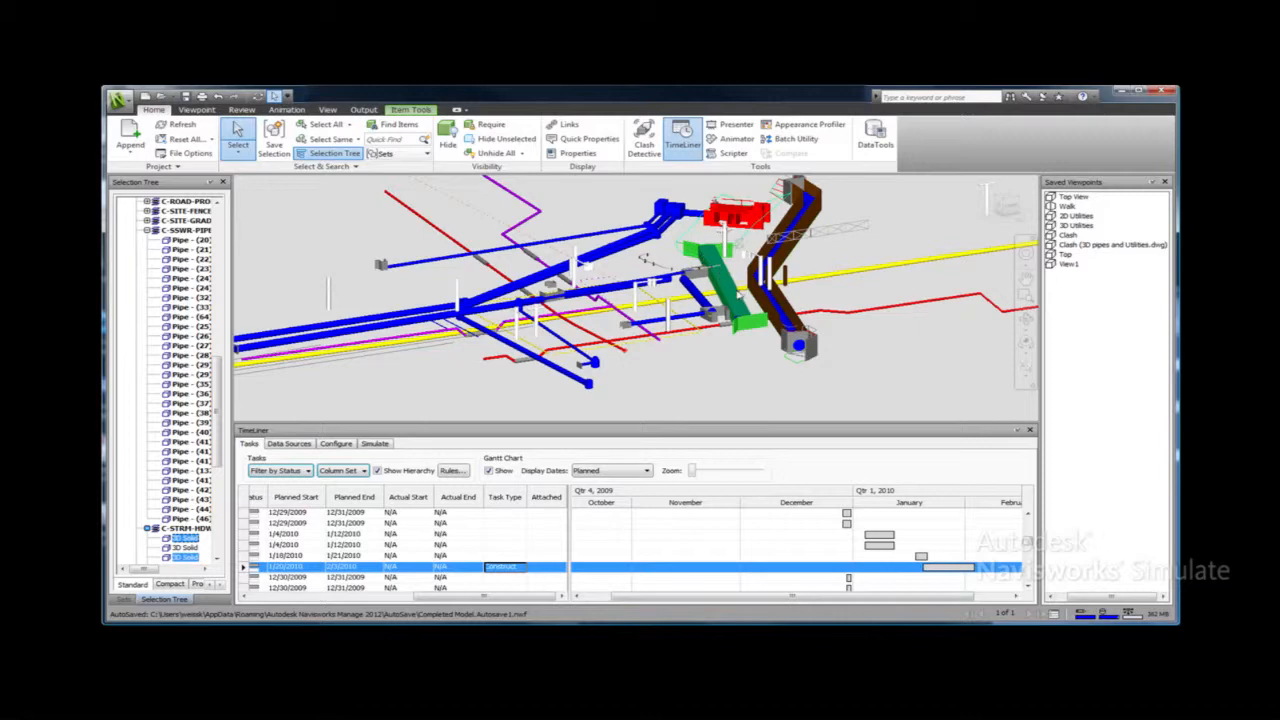
{"action": "right_click", "coordinate": [545, 572]}
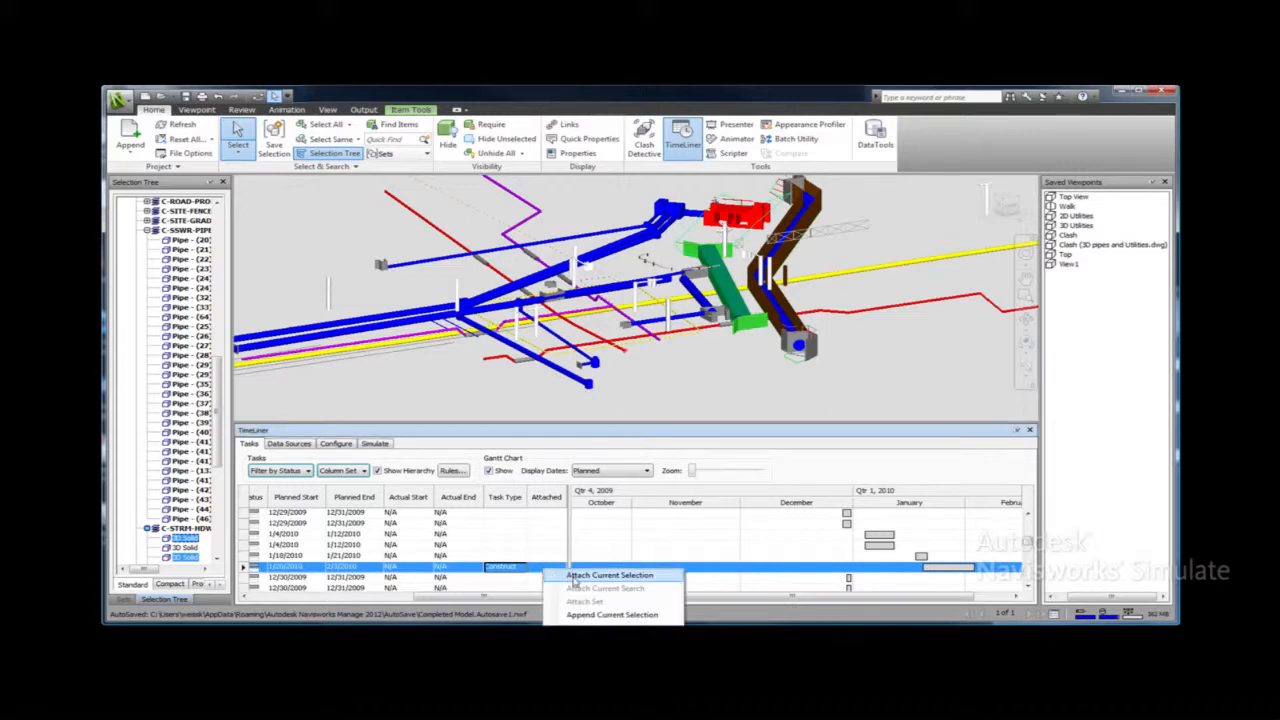
{"action": "left_click", "coordinate": [575, 577]}
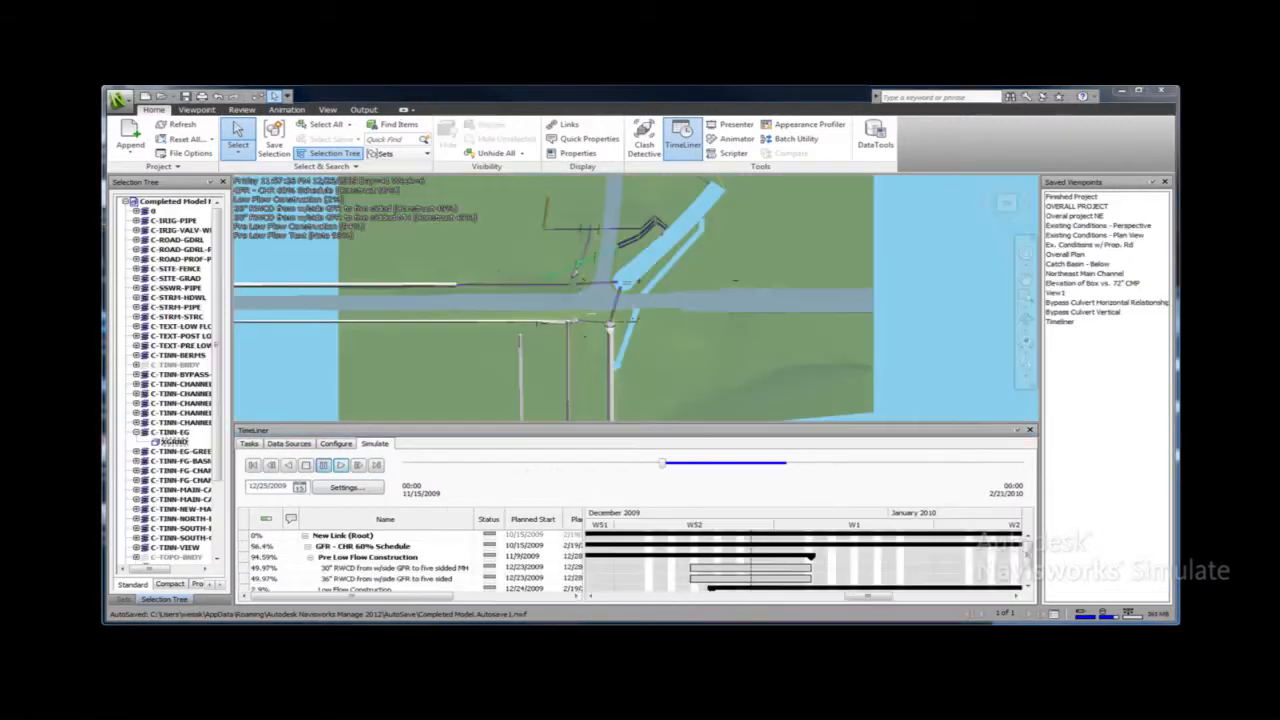
- Play the completed model's construction simulation, and extend the planned end of the upper Construct task starting 1/2/2010 to about mid-February 2010
{"action": "left_click", "coordinate": [341, 466]}
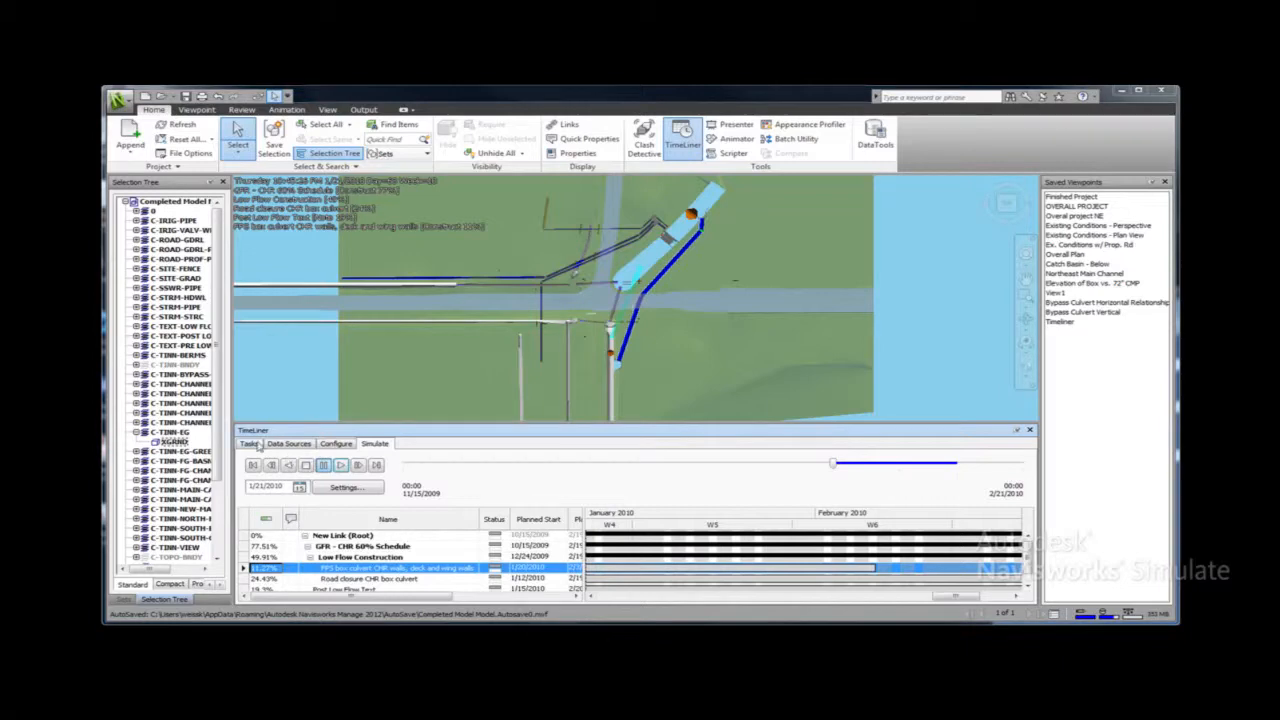
{"action": "left_click", "coordinate": [252, 445]}
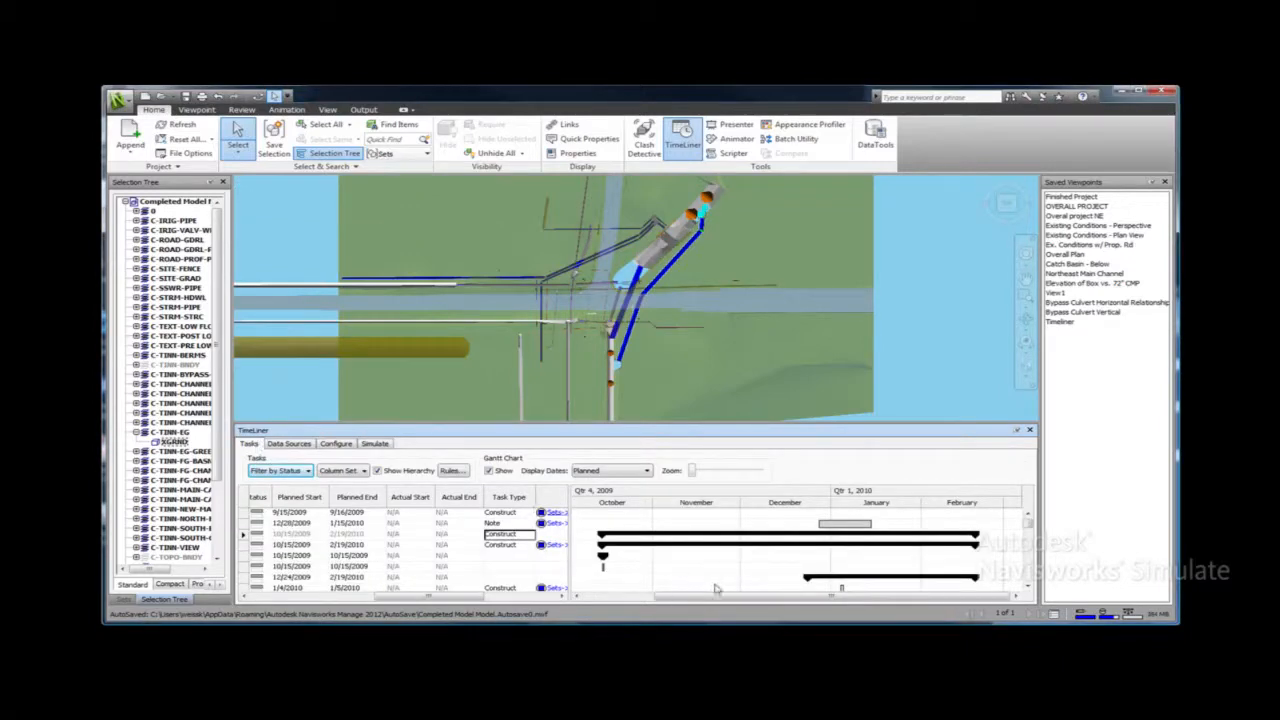
{"action": "left_click_drag", "start_coordinate": [1029, 526], "coordinate": [1030, 541]}
{"action": "left_click", "coordinate": [846, 546]}
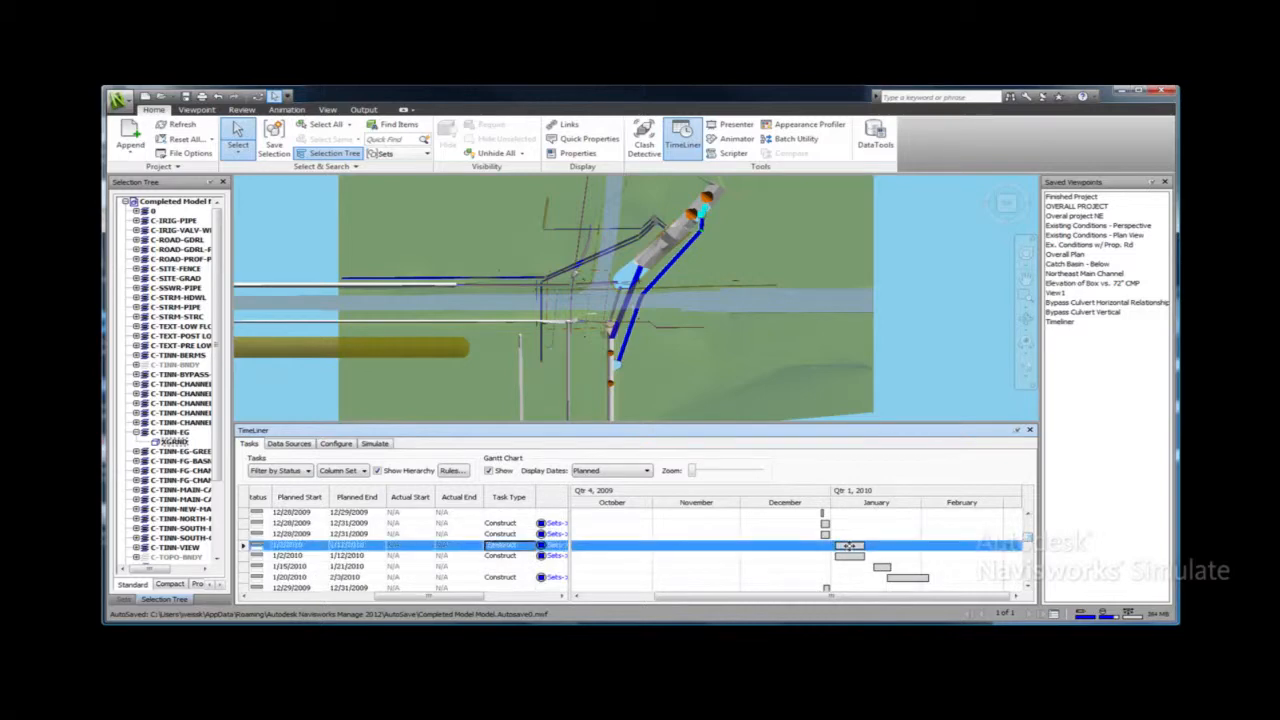
{"action": "left_click_drag", "start_coordinate": [860, 546], "coordinate": [957, 547]}
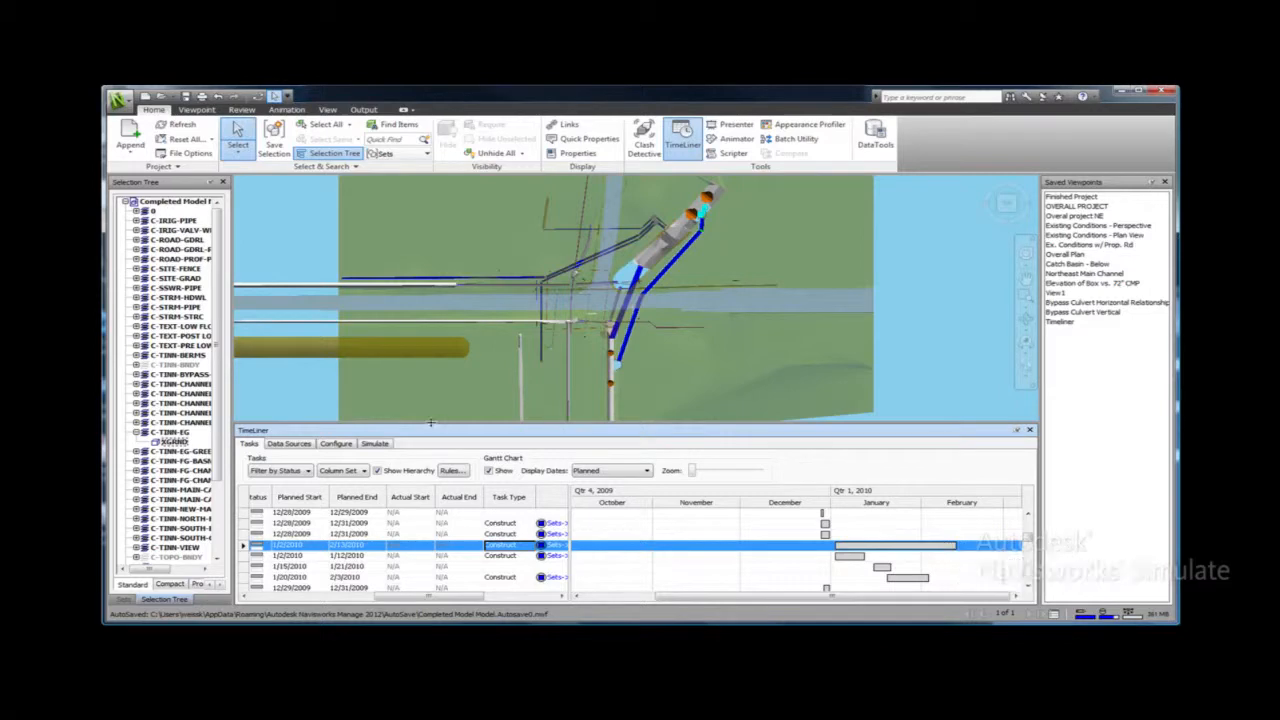
- Run the construction simulation again from 11/15/2009 with the extended task
{"action": "left_click", "coordinate": [379, 446]}
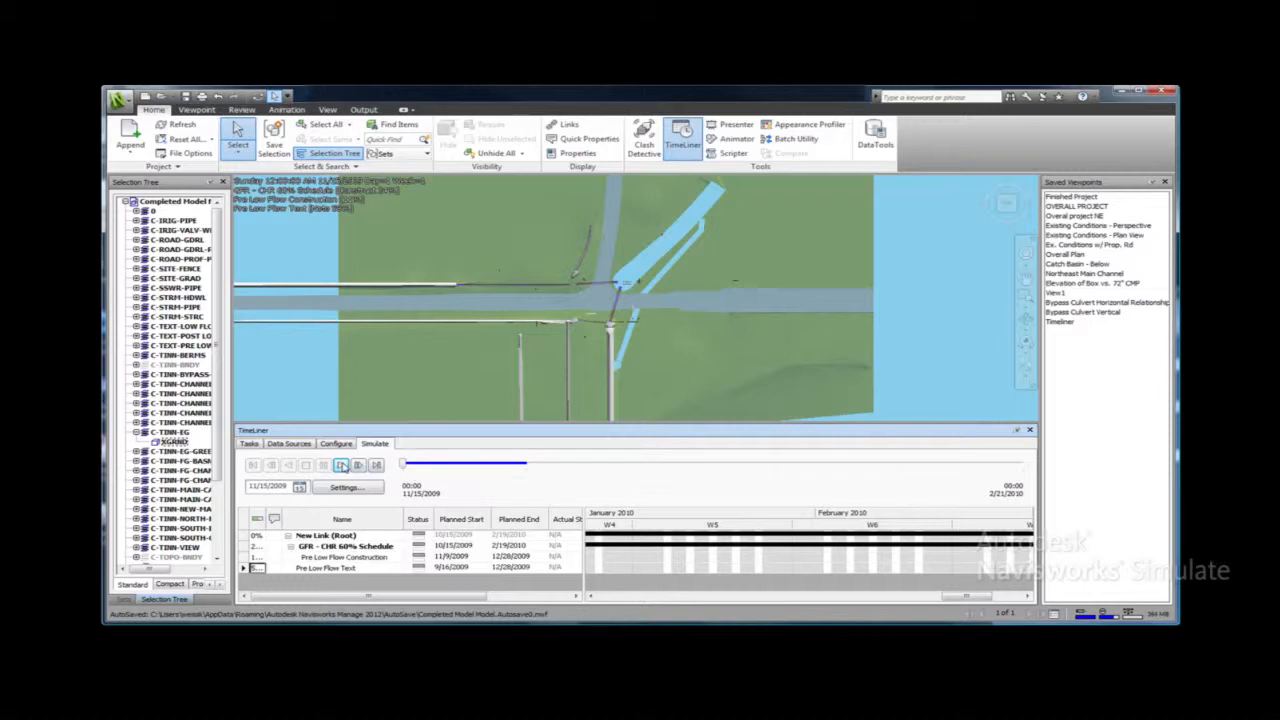
{"action": "left_click", "coordinate": [341, 465]}
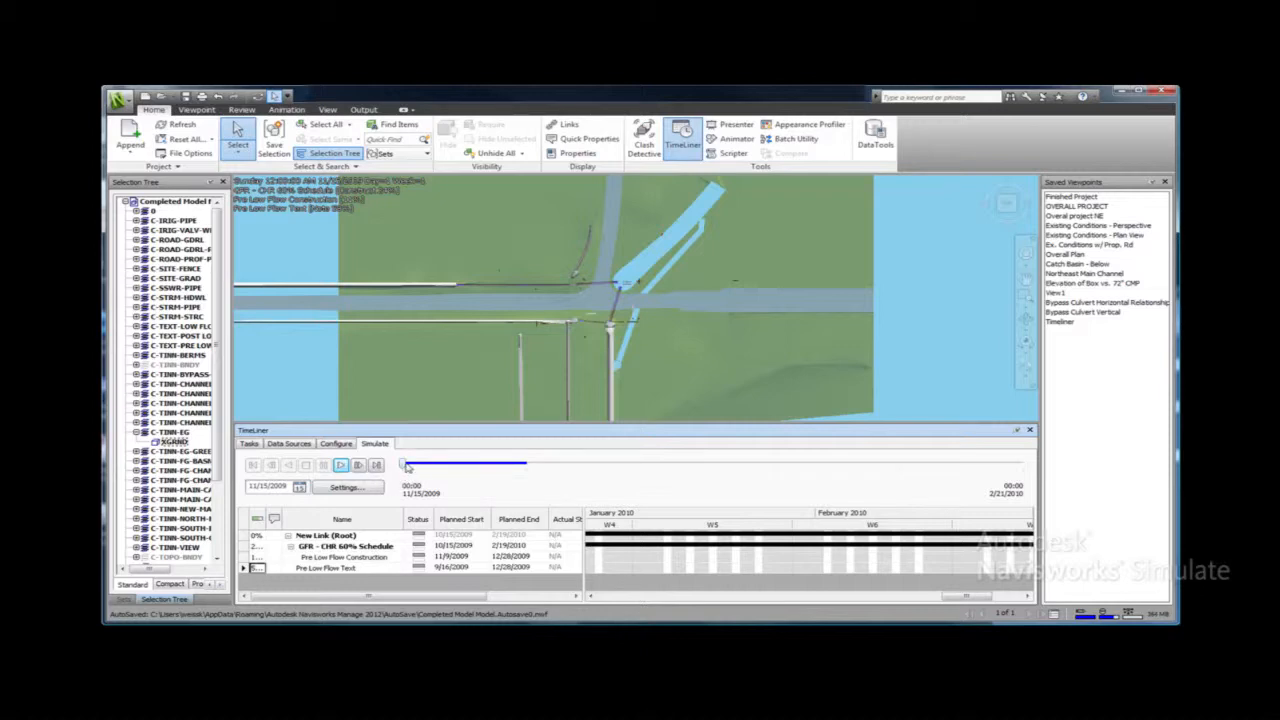